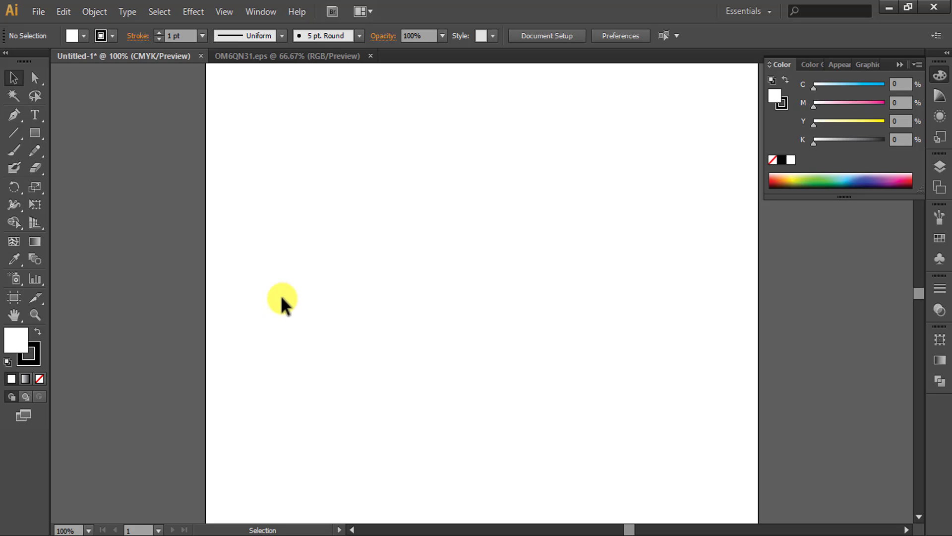
- Add a 1.21 × 0.69 in rectangle at the artboard's upper left and paste a copy on top
drag(32, 131, 93, 138)
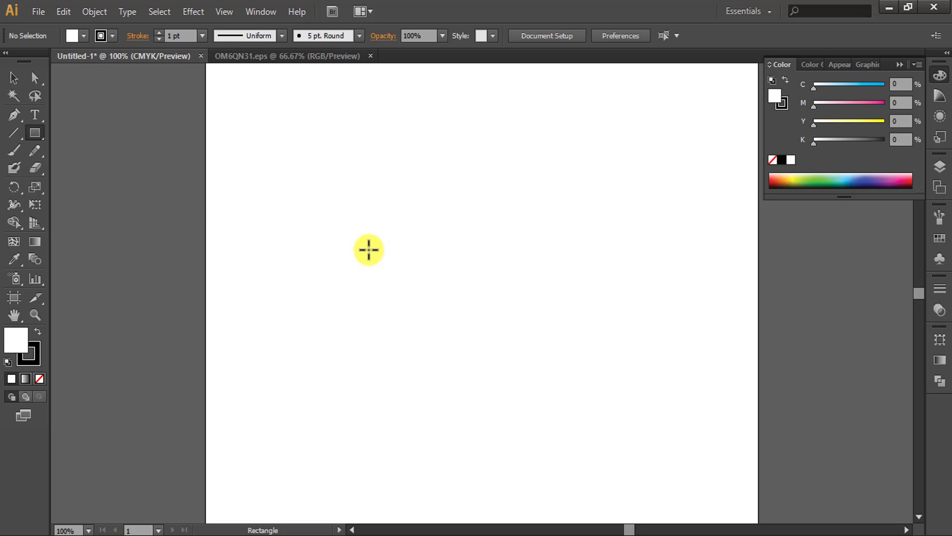
click(353, 241)
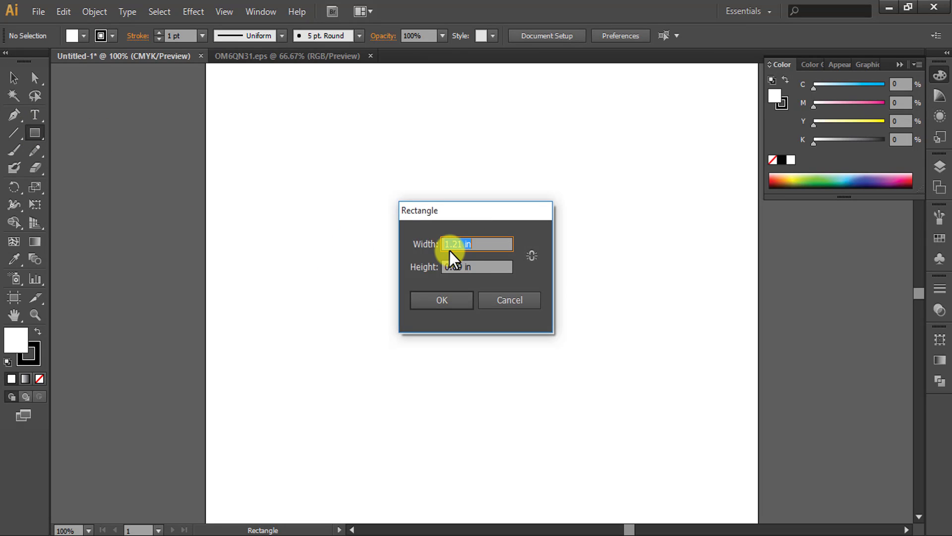
click(443, 301)
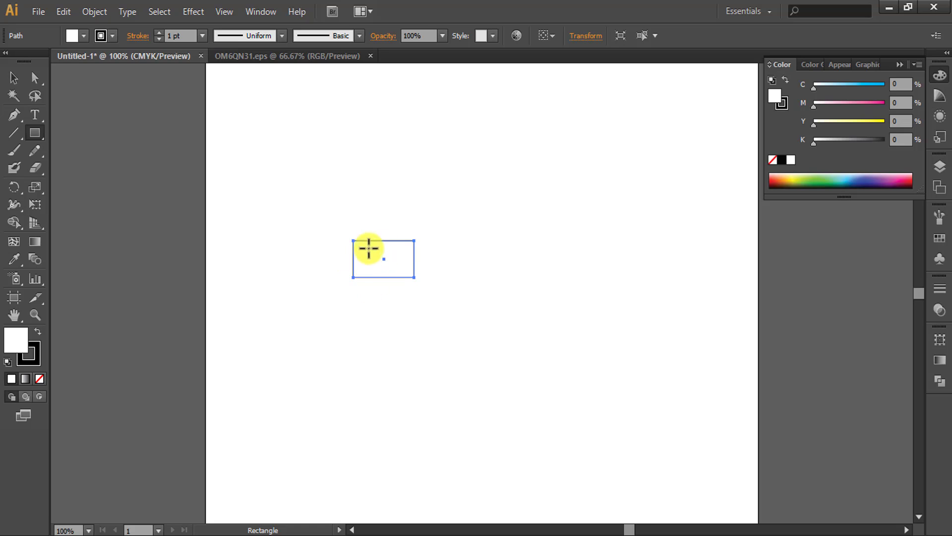
click(14, 78)
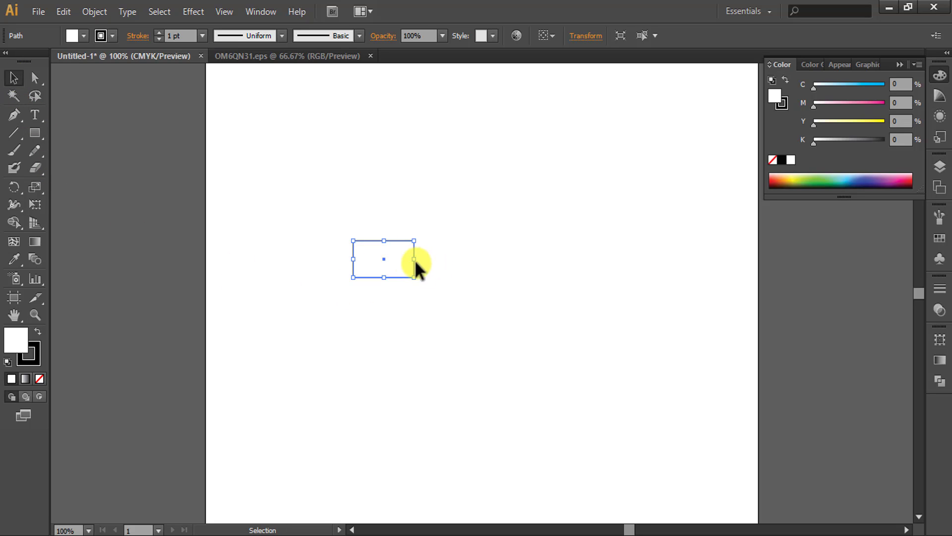
drag(391, 258, 352, 195)
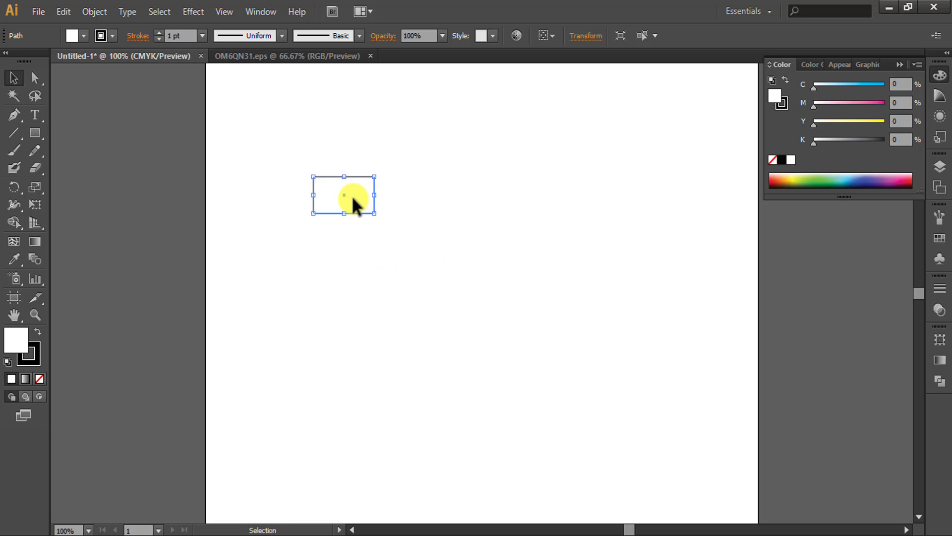
key(a)
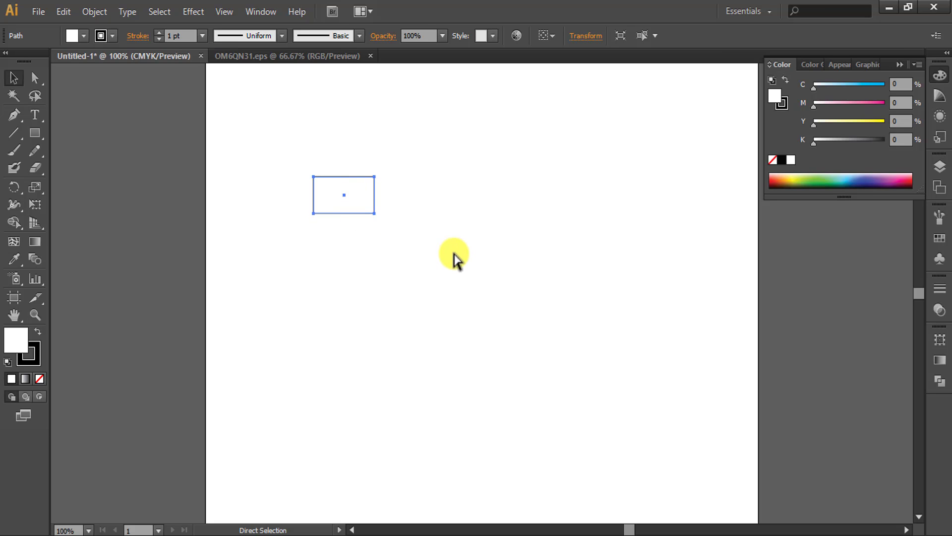
key(v)
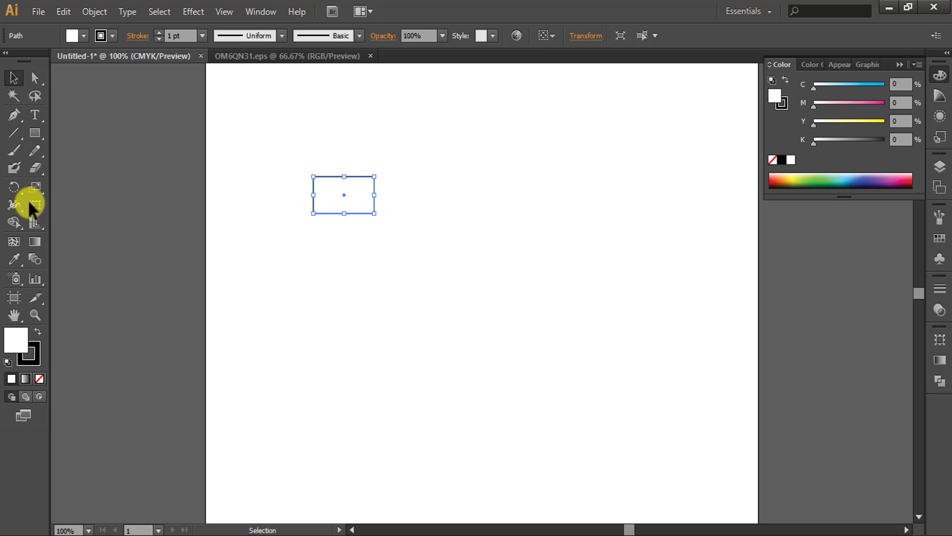
- Delete the copy's bottom-right anchor point to leave a triangle, then select both stacked shapes
drag(13, 119, 57, 149)
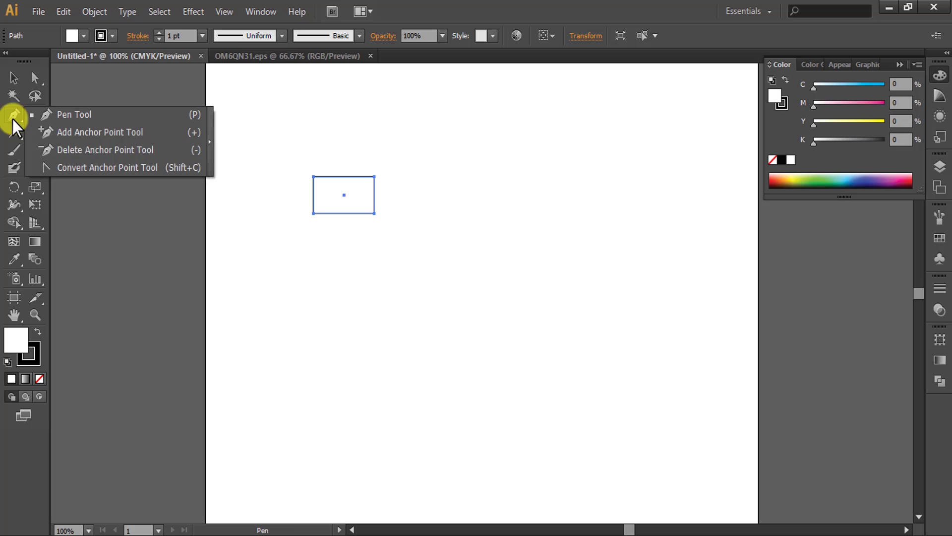
click(56, 150)
click(374, 214)
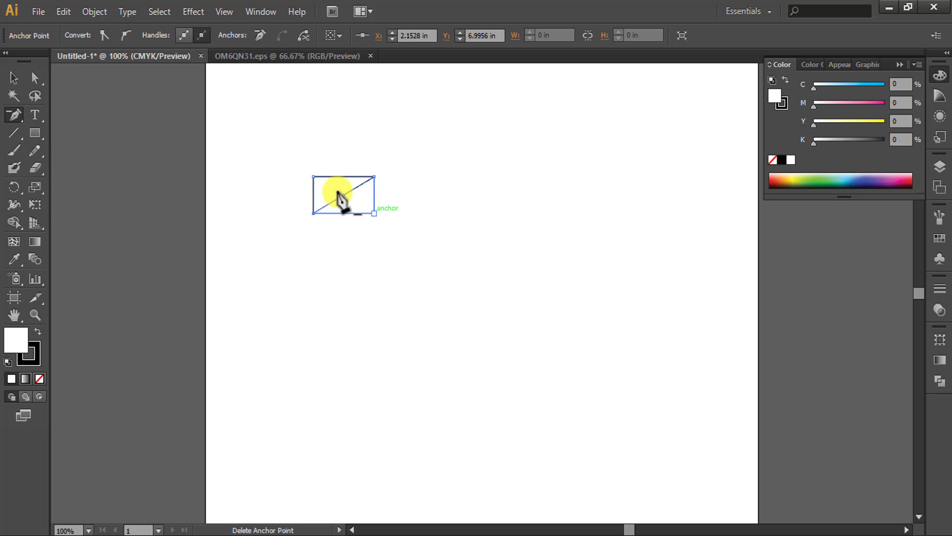
click(13, 79)
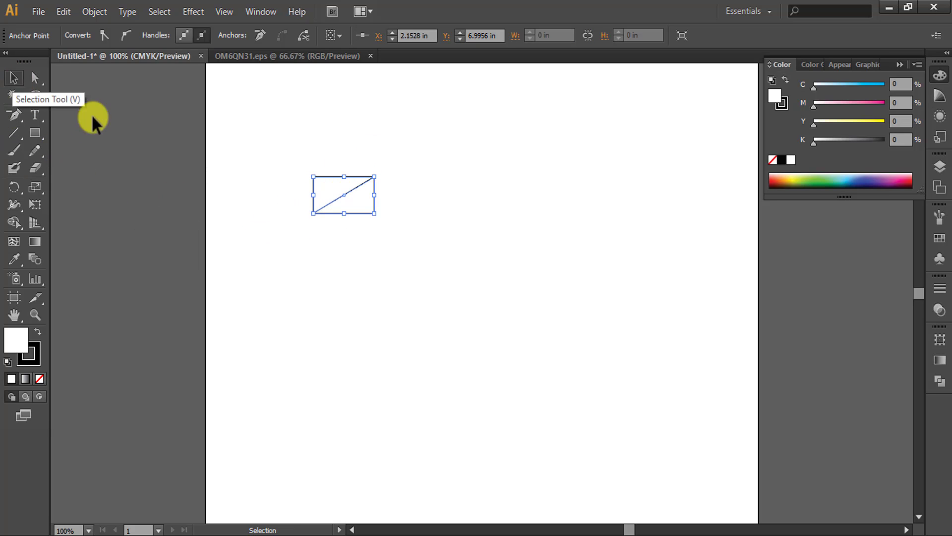
click(269, 164)
drag(274, 151, 429, 222)
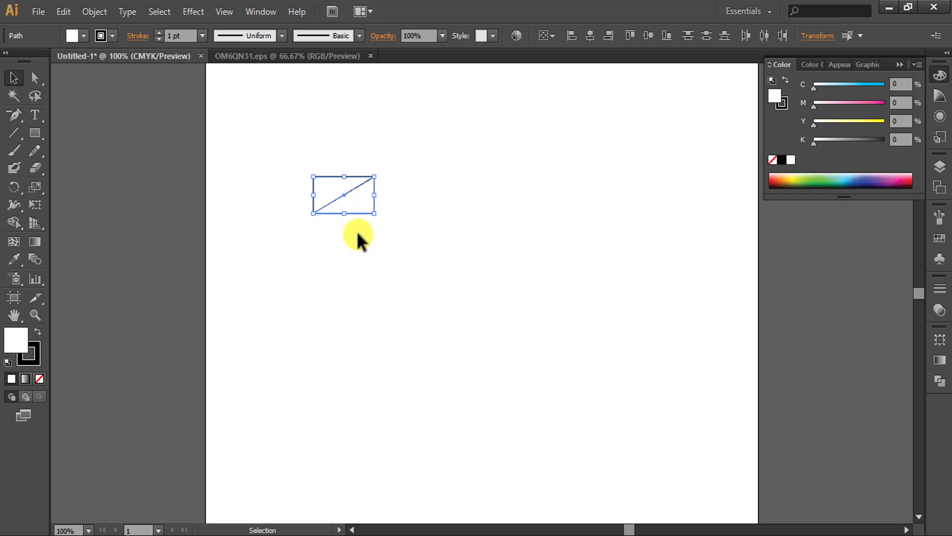
click(36, 362)
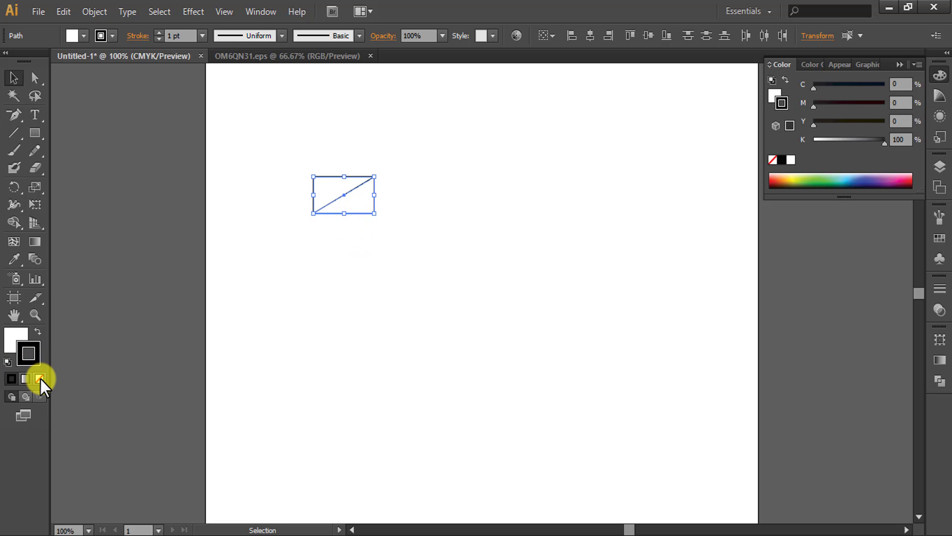
- Remove the outlines and fill the upper-left triangle with dark grey C51.95 M42.97 Y41.02 K6.64
click(40, 379)
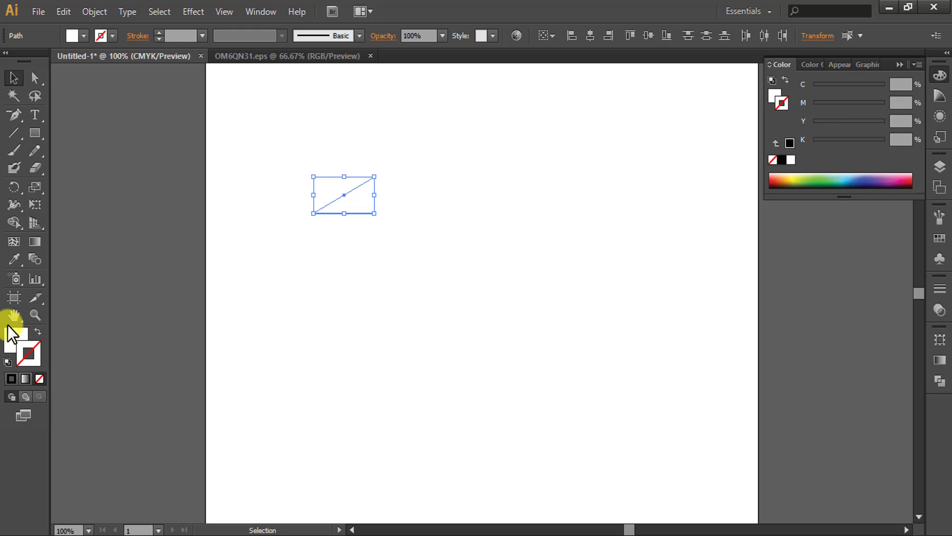
click(14, 340)
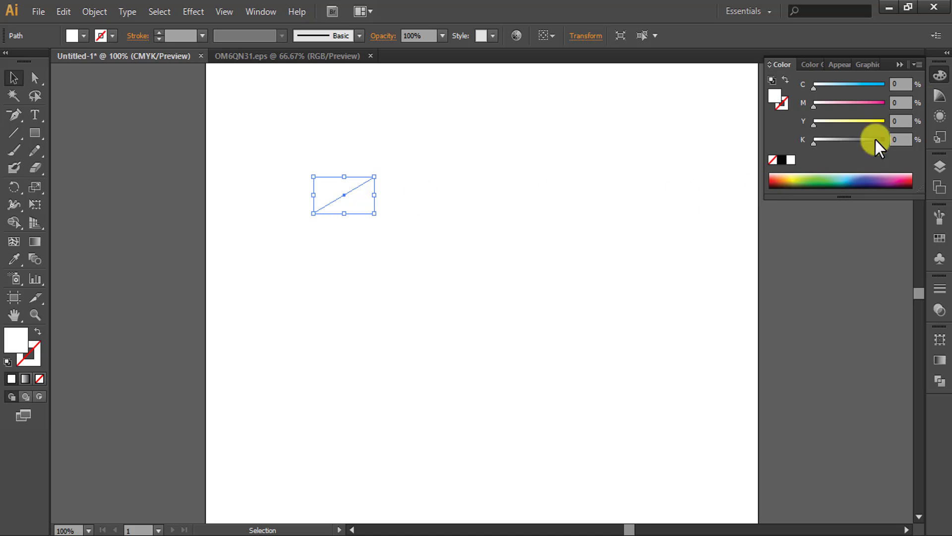
click(887, 127)
click(345, 208)
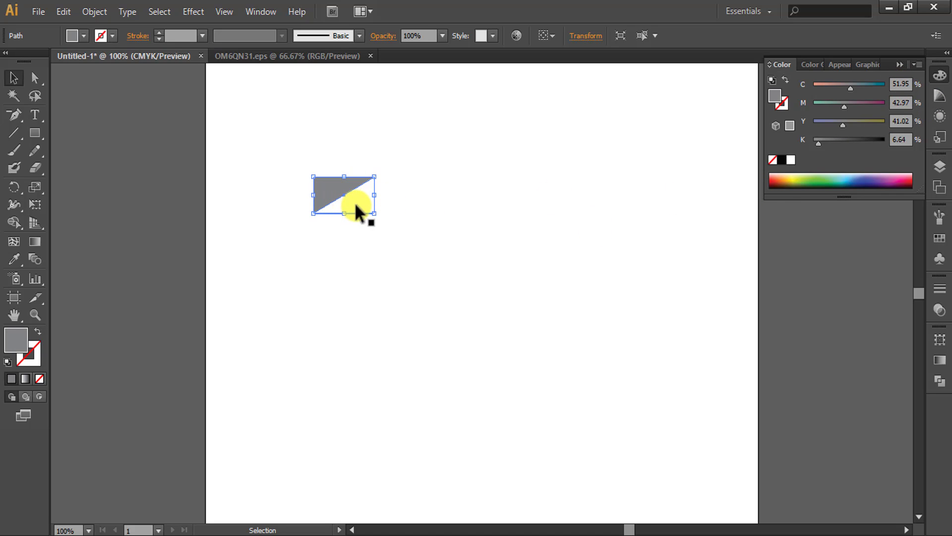
- Fill the lower-right shape with lighter grey C36.72 M28.52 Y27.34 K0
click(366, 206)
click(370, 217)
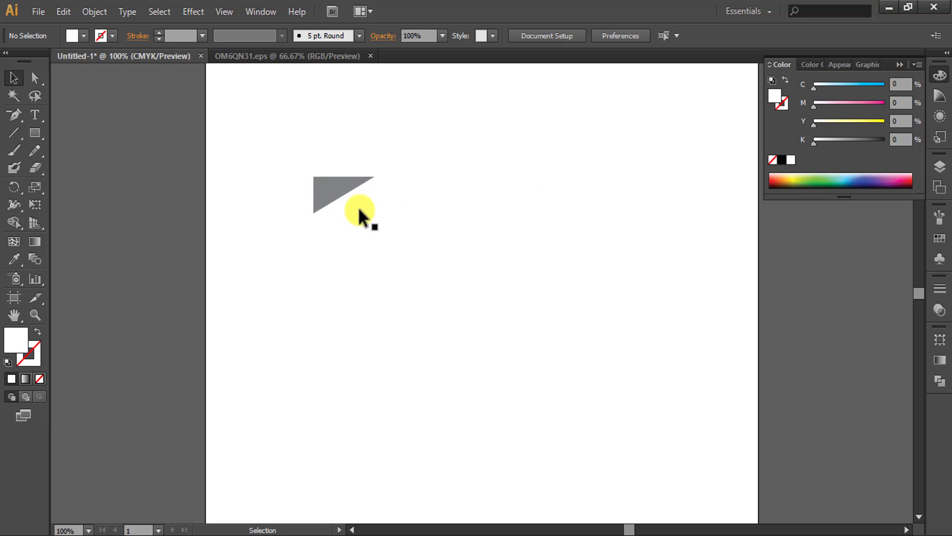
click(898, 90)
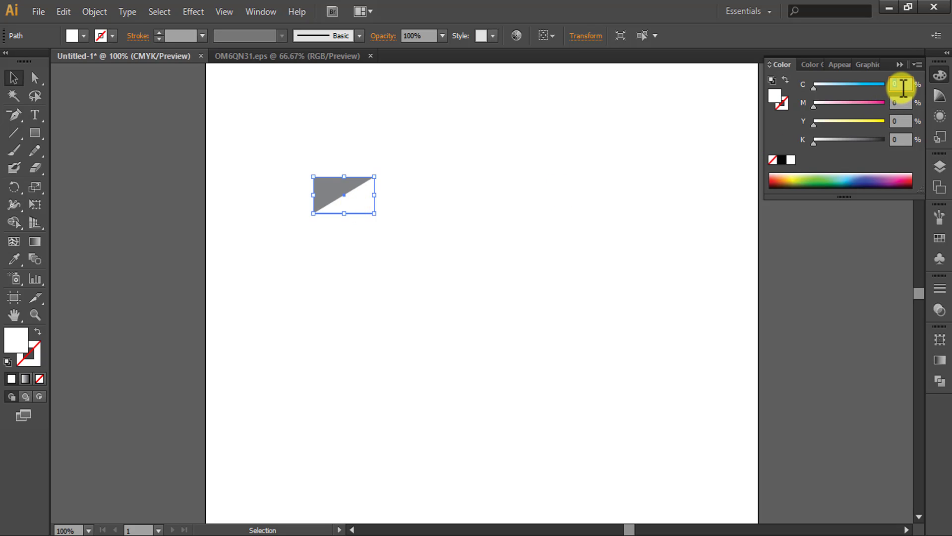
text(36.72)
key(Tab)
text(28.)
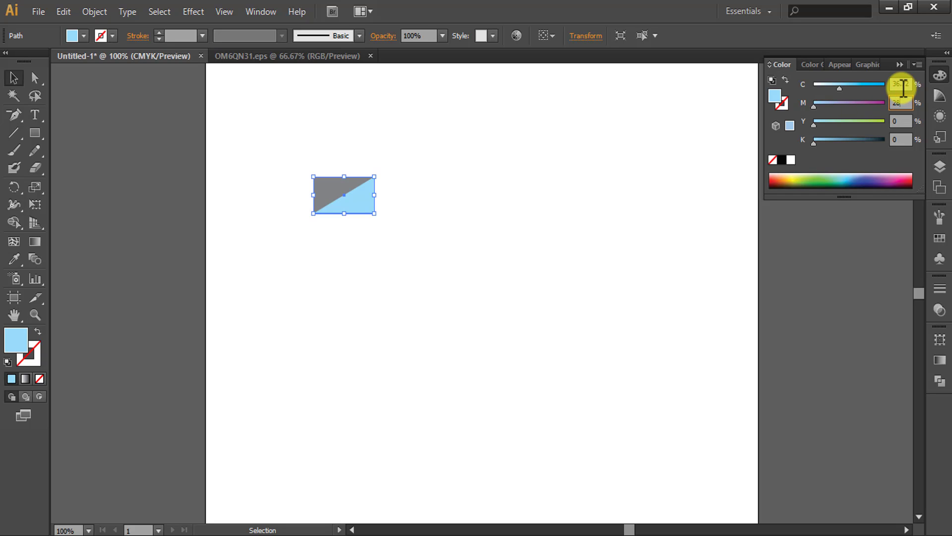
text(52)
key(Tab)
text(27)
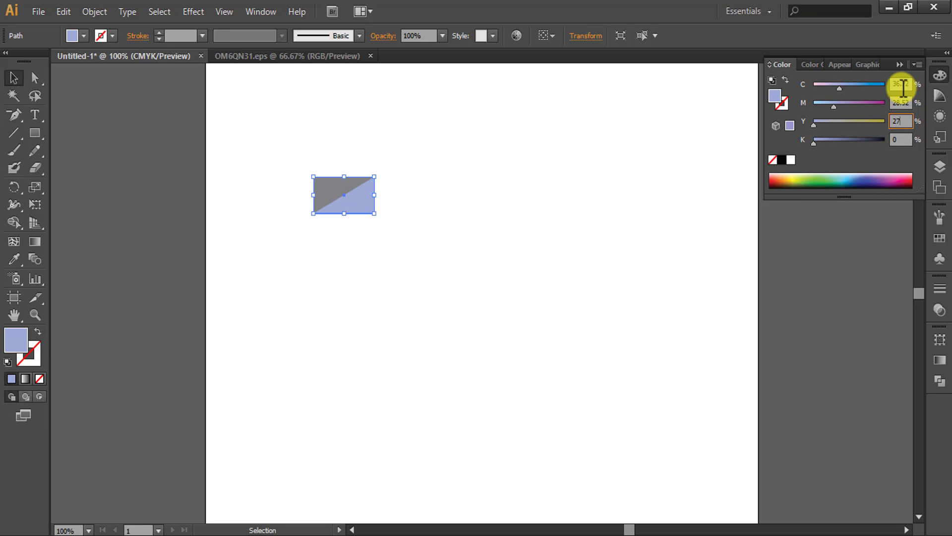
text(.34)
key(Tab)
text(0)
key(Tab)
- Select both parts of the two-tone grey tile
click(388, 254)
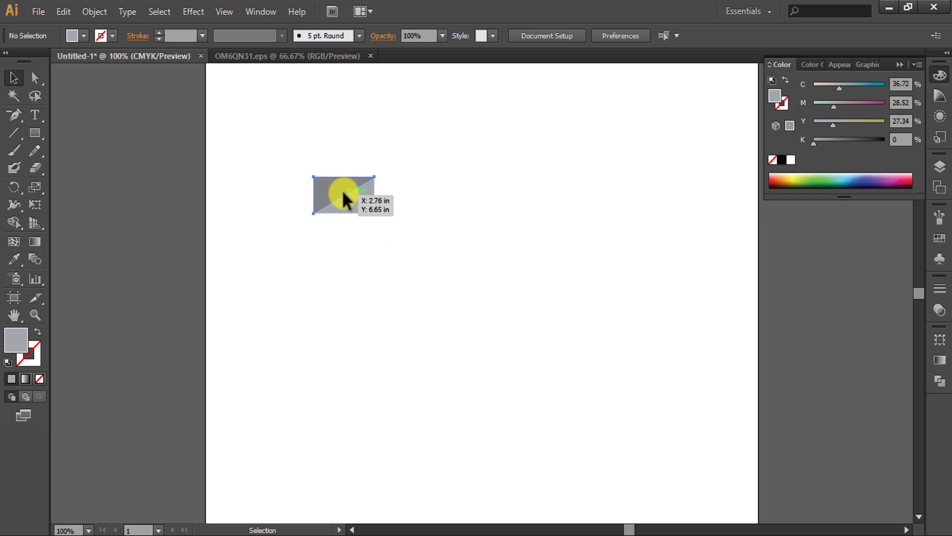
click(341, 189)
drag(290, 159, 406, 250)
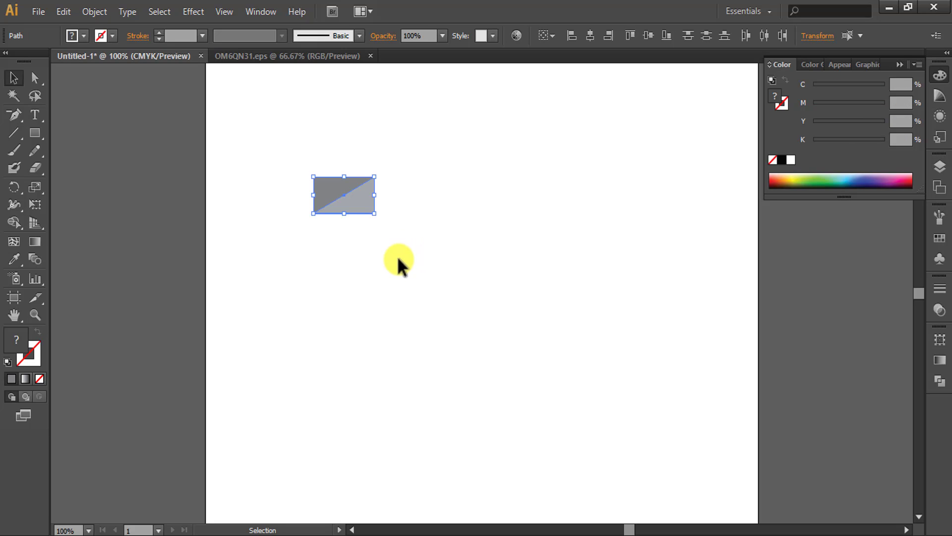
- Copy the two-tone tile edge to edge to the right, then repeat twice for four tiles
click(343, 196)
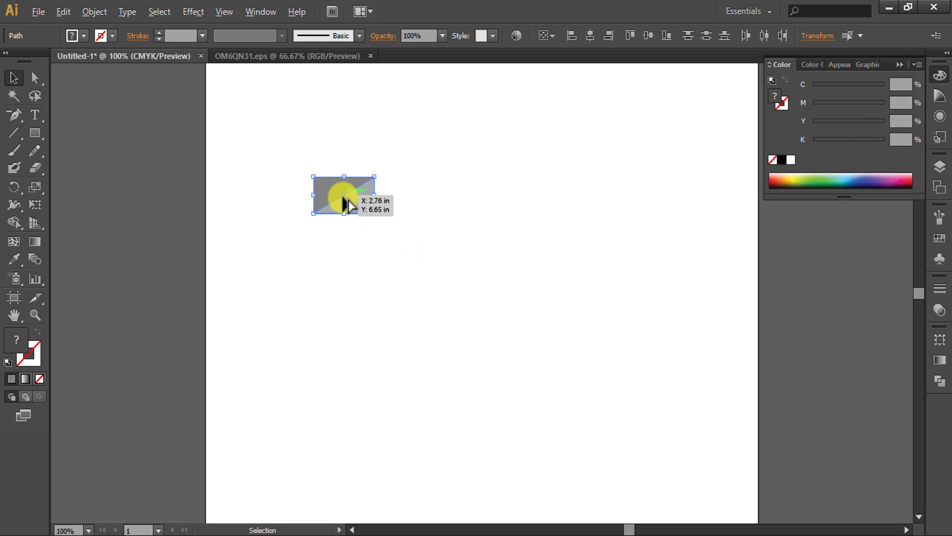
drag(348, 198, 406, 197)
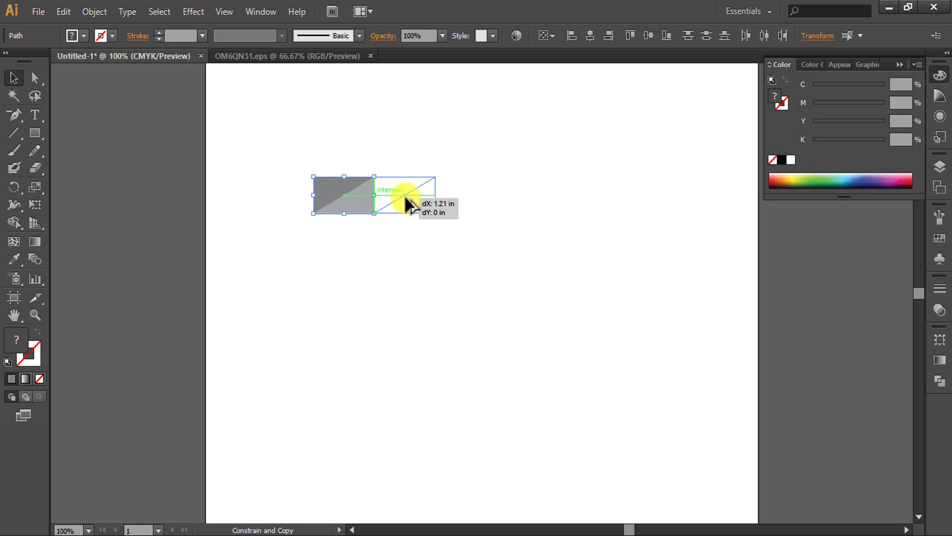
drag(406, 196, 406, 196)
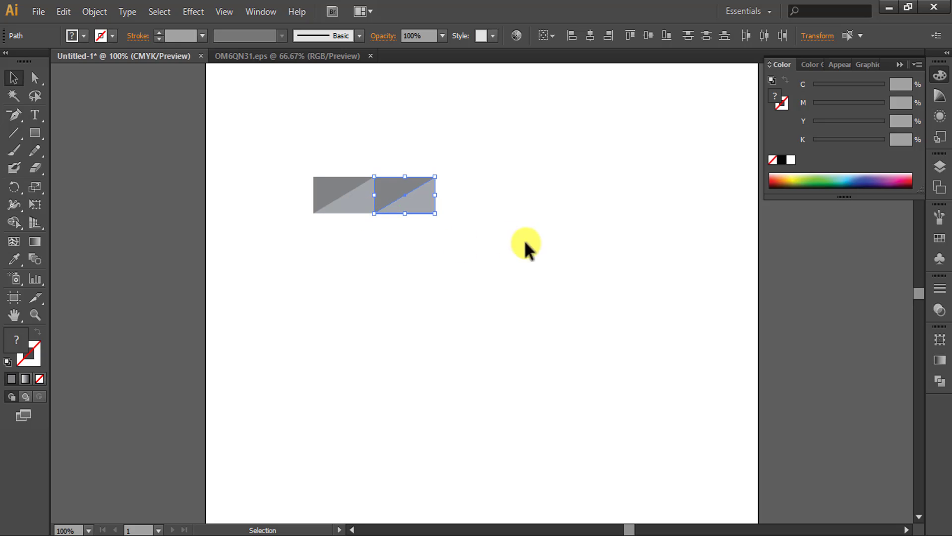
key(ctrl+d)
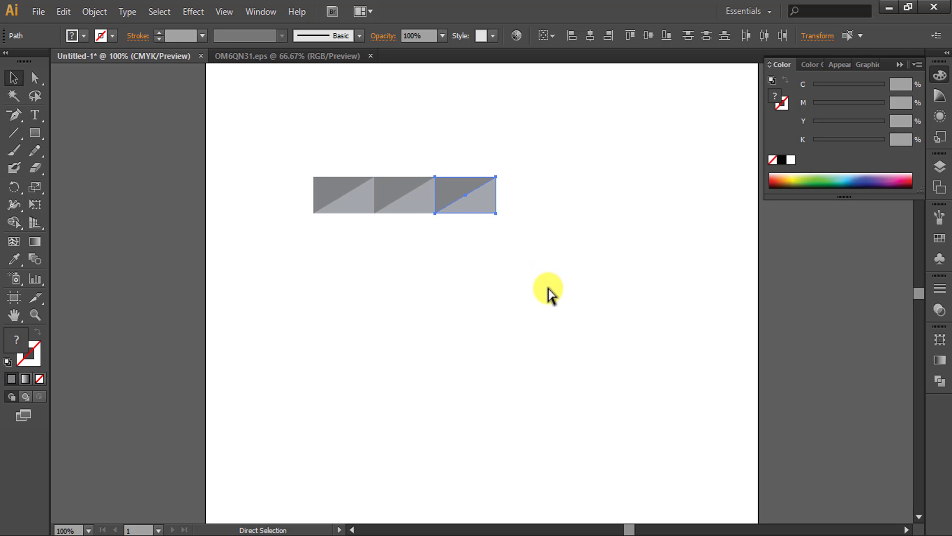
key(ctrl+d)
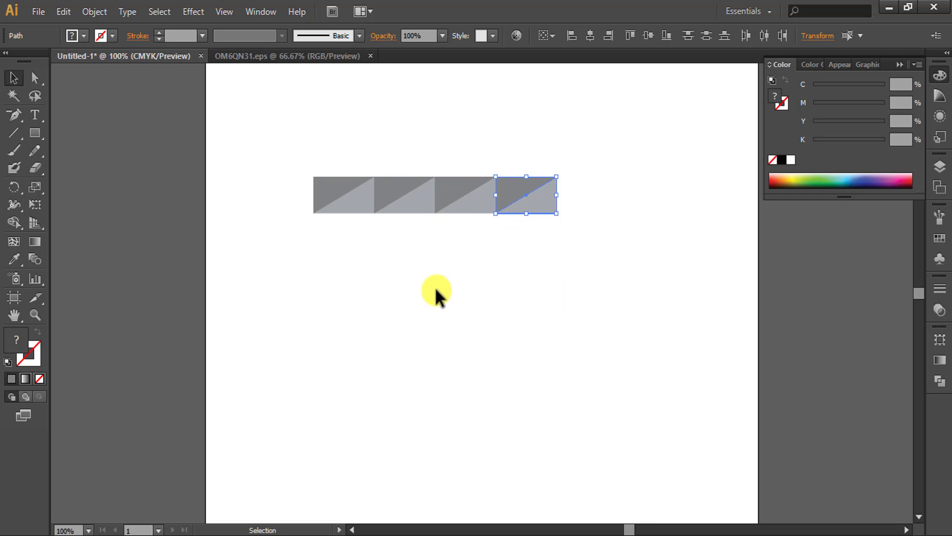
- Recolour the second tile's dark triangle to C45 M36.33 Y35.16 K1.56
click(332, 282)
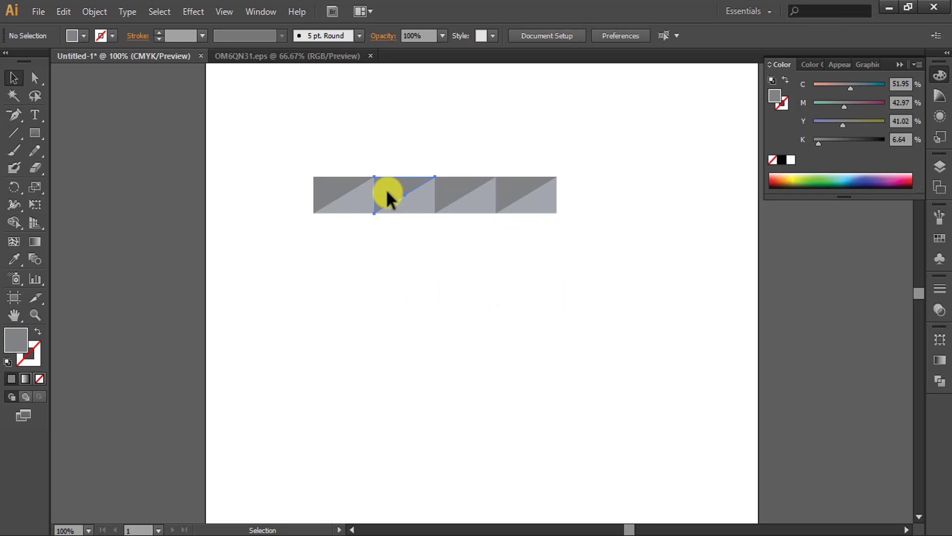
click(386, 190)
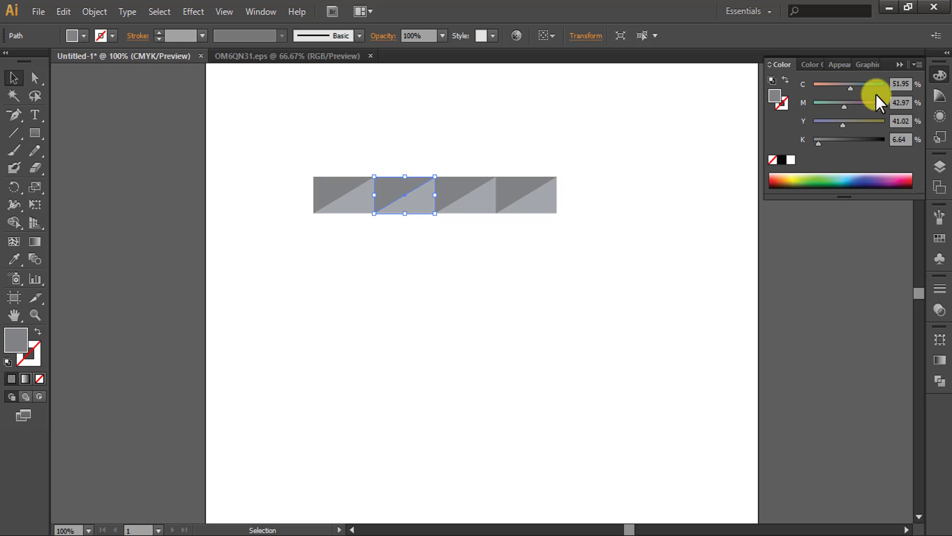
double_click(902, 82)
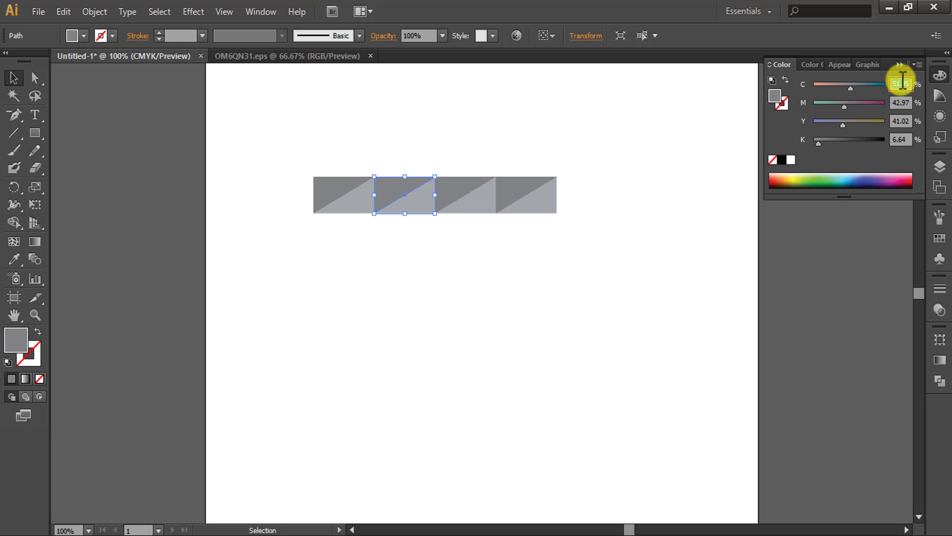
text(45)
key(Tab)
text(36.33)
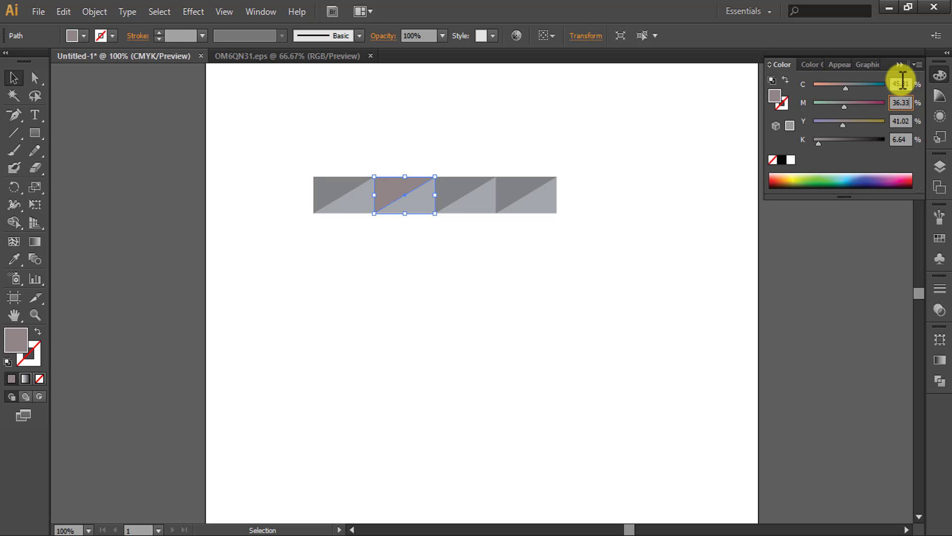
key(Tab)
text(35.16)
key(Tab)
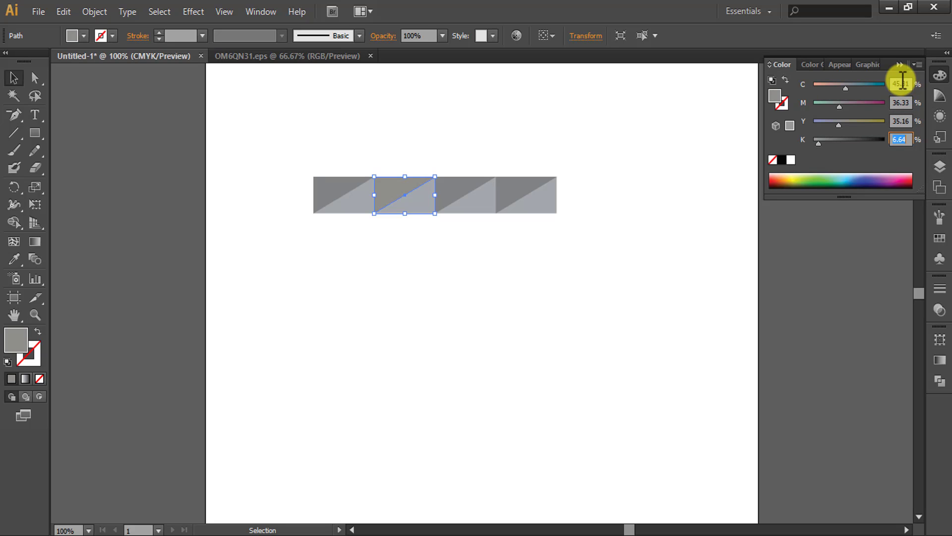
text(1.56)
key(Tab)
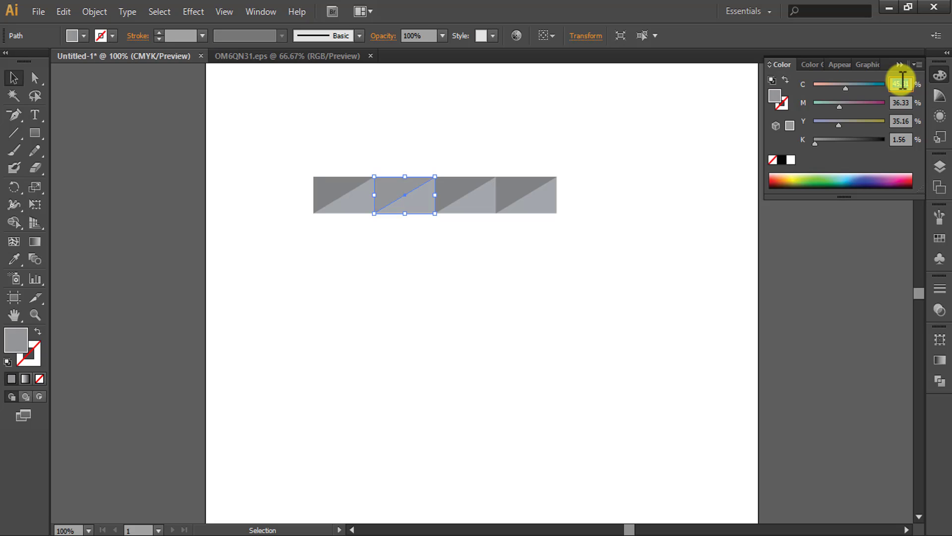
- Give the second tile's lighter triangle the first tile's darker grey with the Eyedropper
click(412, 198)
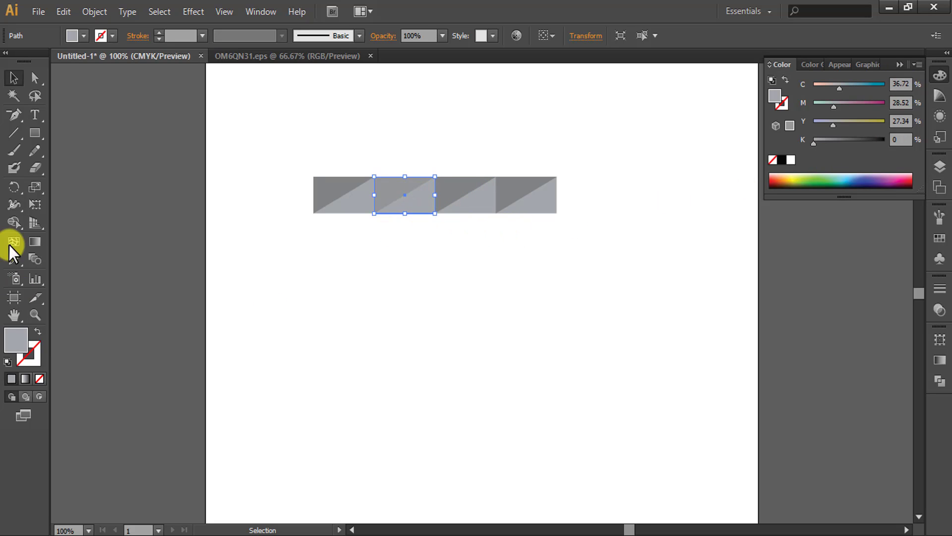
click(13, 227)
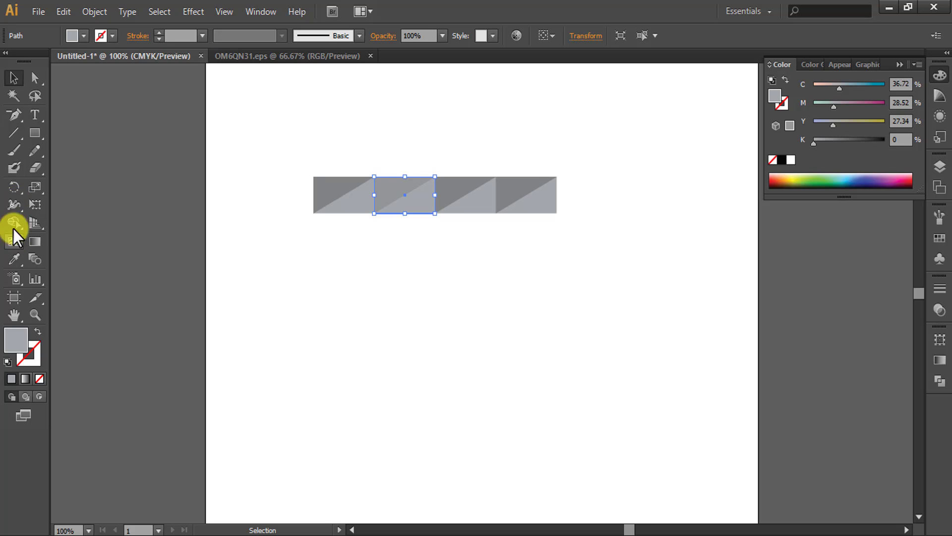
click(13, 258)
click(335, 189)
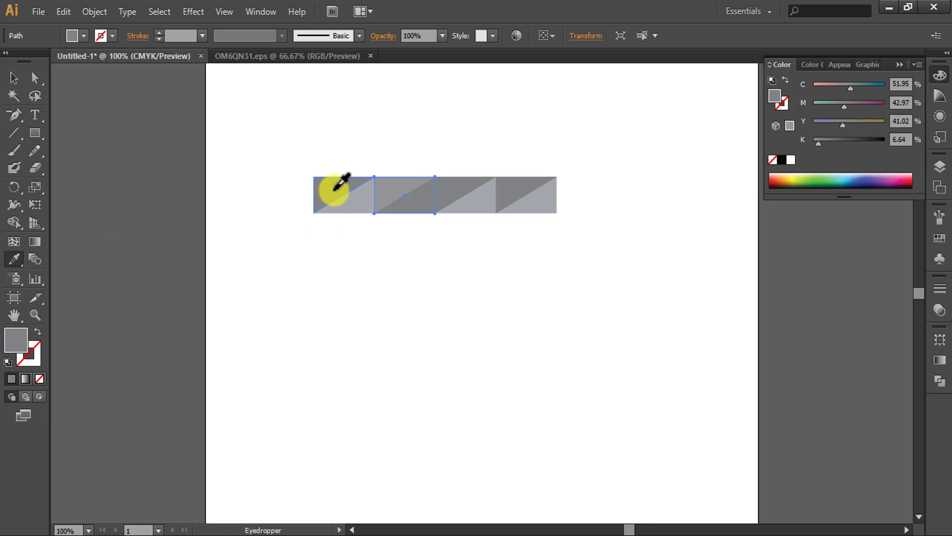
click(14, 78)
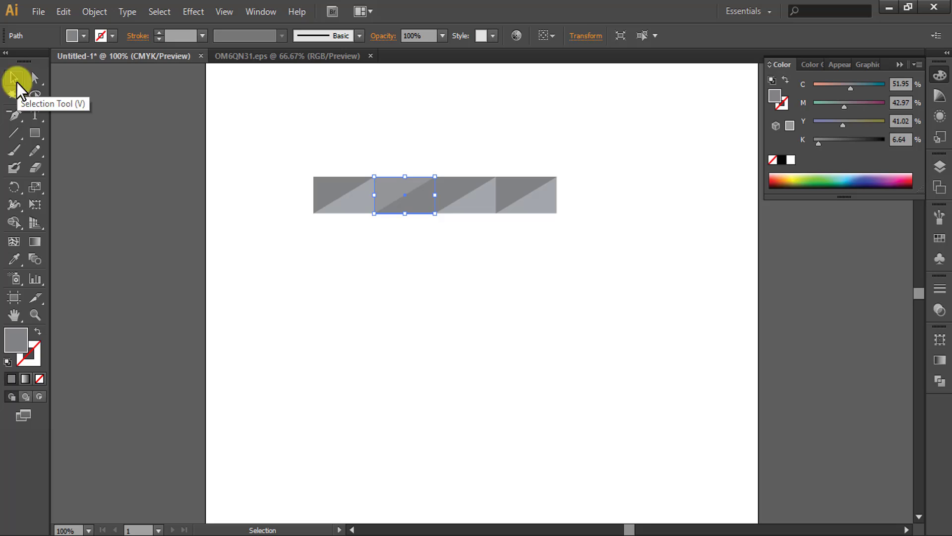
- Set a third-tile triangle to C26 M20.31 and give its other triangle a light grey
click(453, 189)
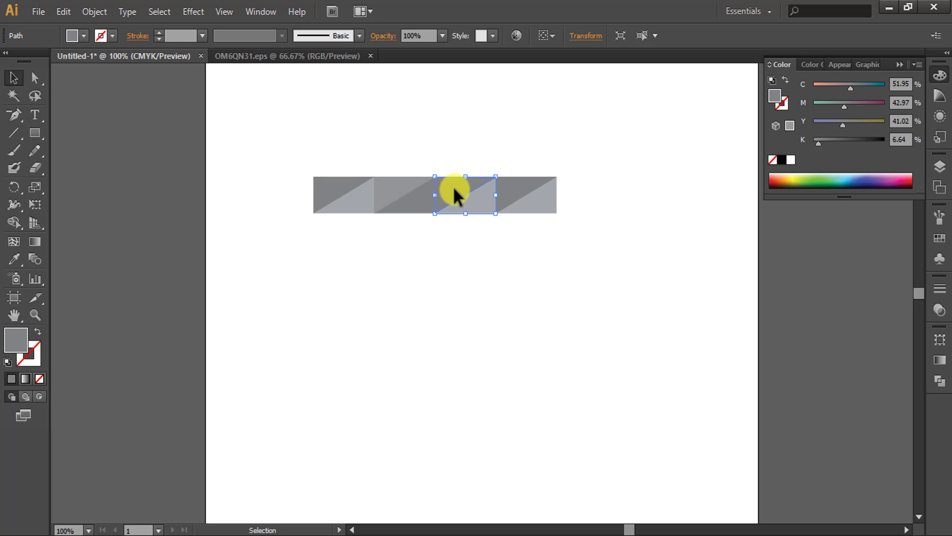
double_click(907, 83)
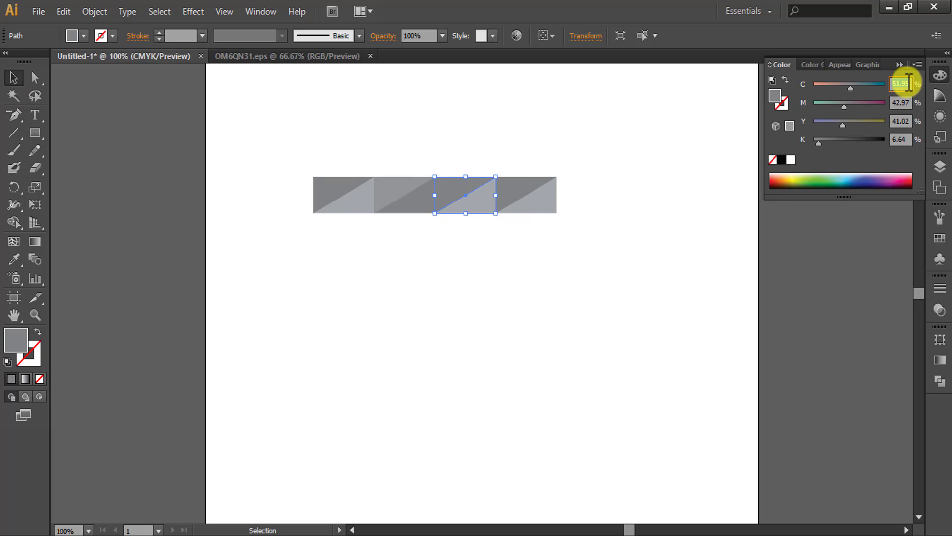
text(26)
key(Tab)
text(20.)
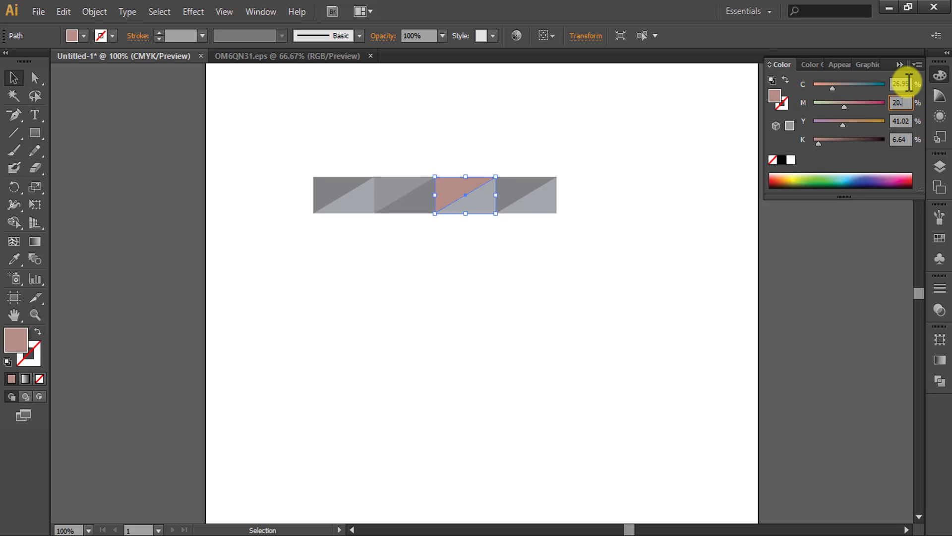
text(31)
key(Tab)
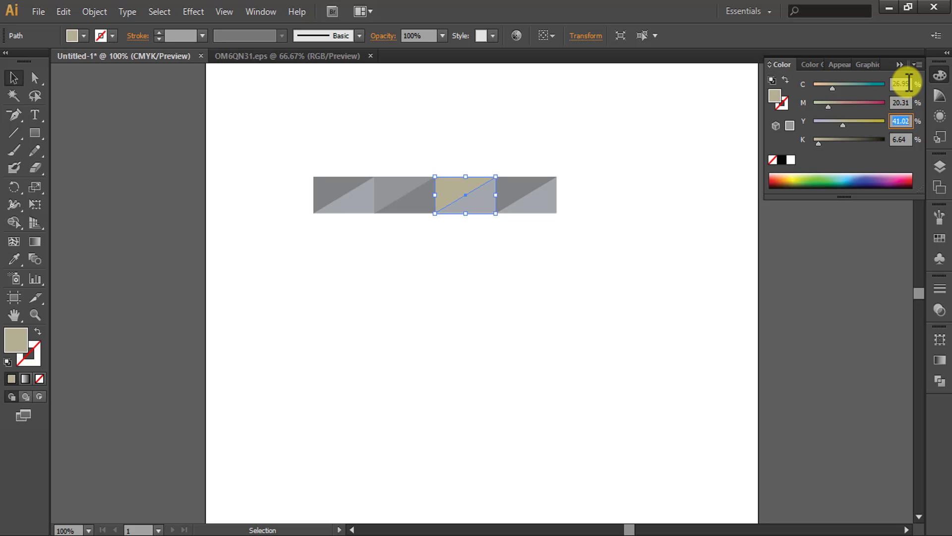
text(19.92)
click(477, 203)
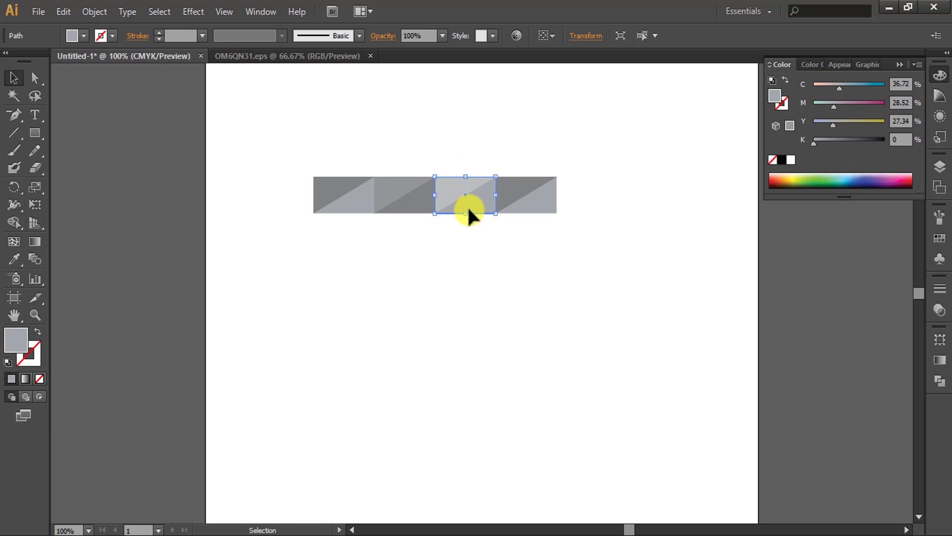
- Sample medium and lighter greys onto the rightmost tile's triangles
click(509, 188)
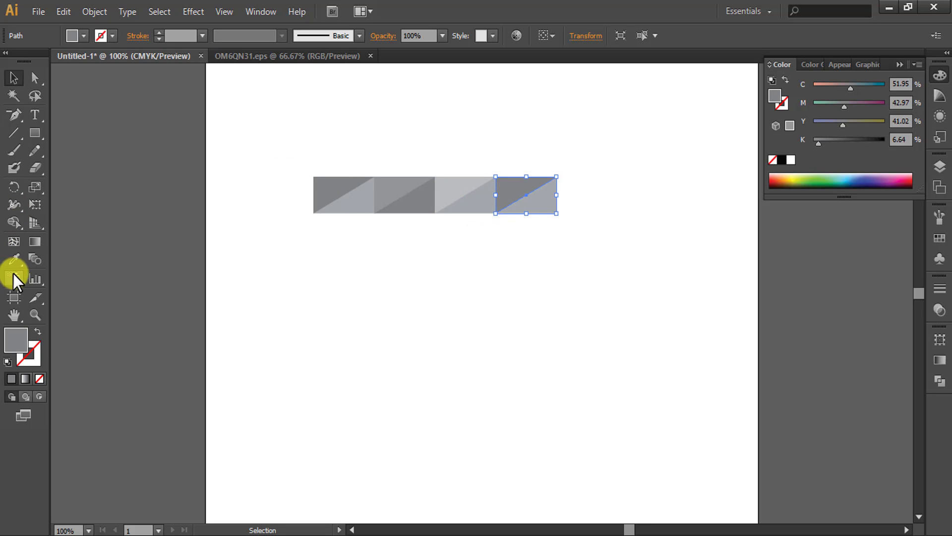
click(14, 258)
click(396, 185)
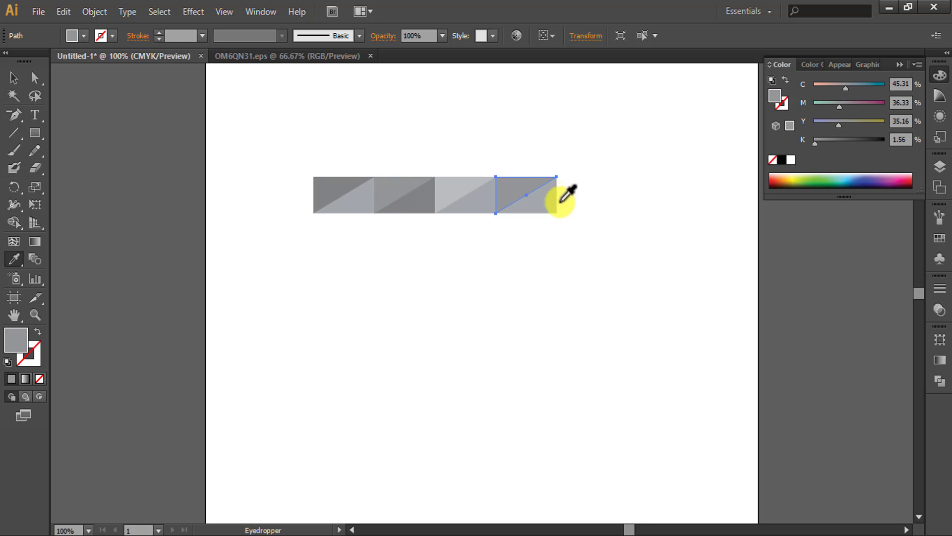
click(12, 78)
click(541, 201)
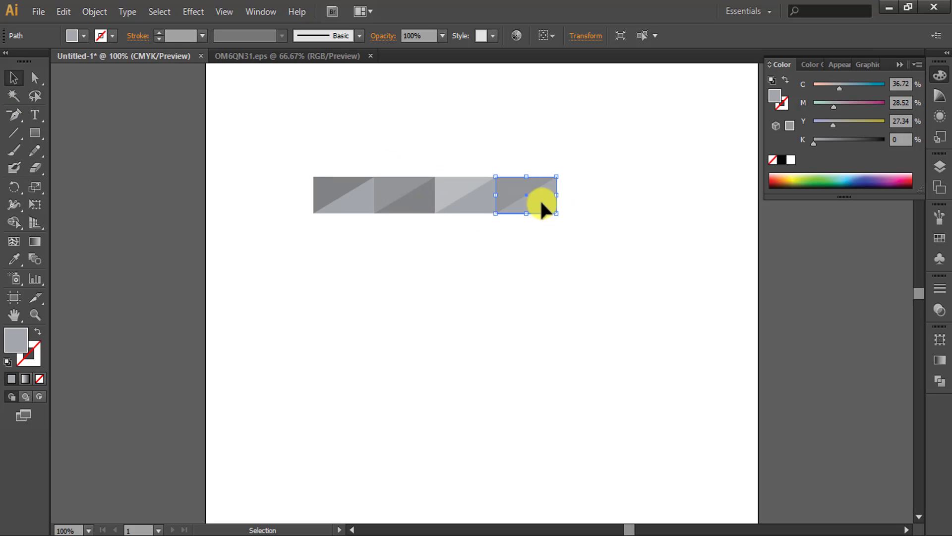
key(i)
click(476, 205)
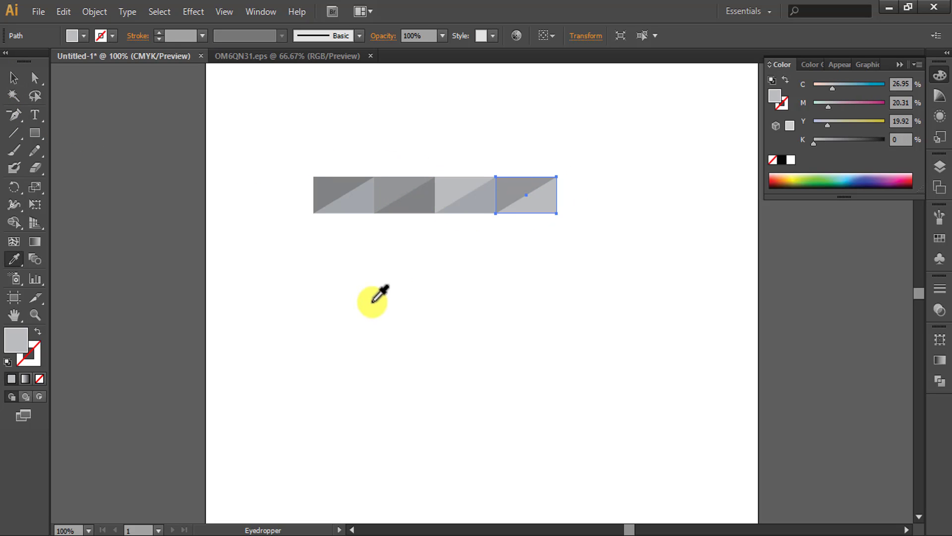
- Marquee-select the whole four-tile strip and drag a copy straight down beneath it
key(v)
drag(269, 160, 606, 255)
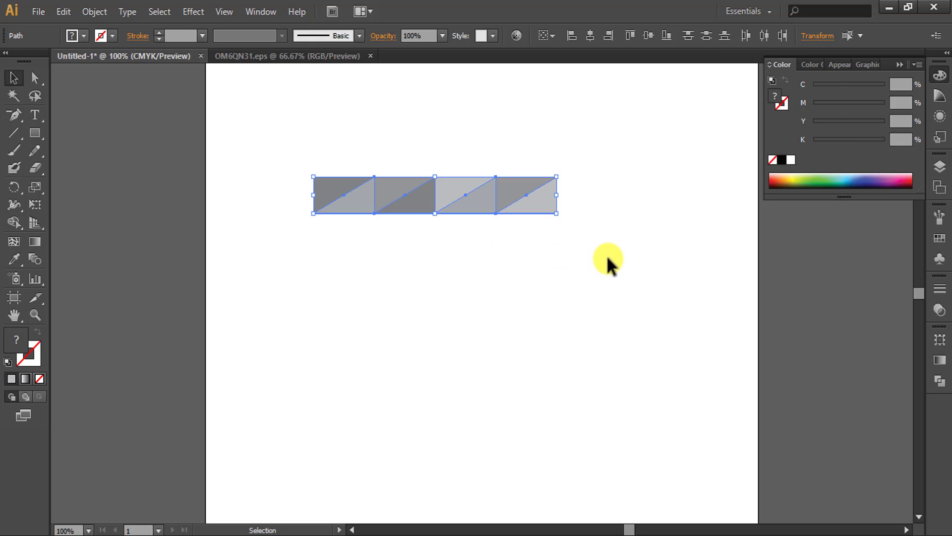
mouse_move(441, 204)
mouse_down()
mouse_move(437, 251)
mouse_move(437, 241)
mouse_up()
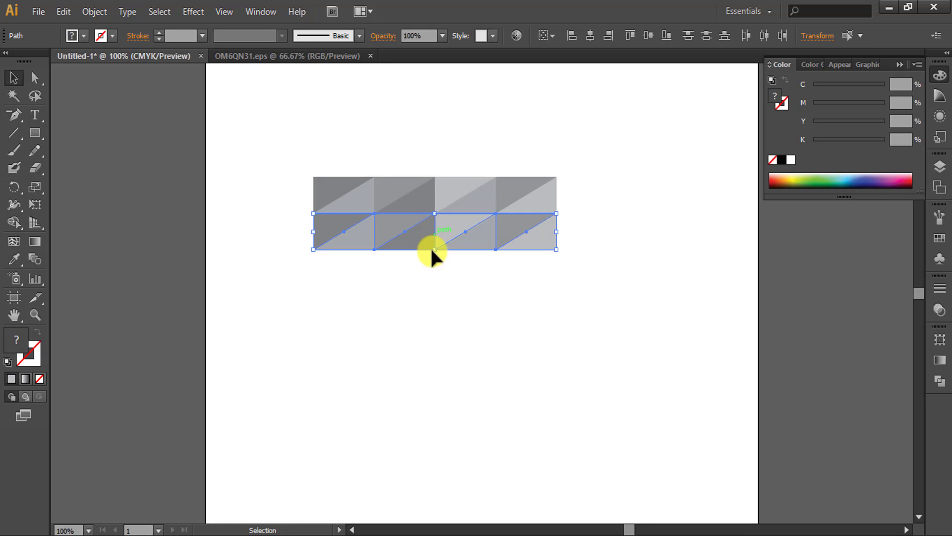
- Rotate the lower row of tiles 180° about its centre with preview on, then deselect
click(14, 188)
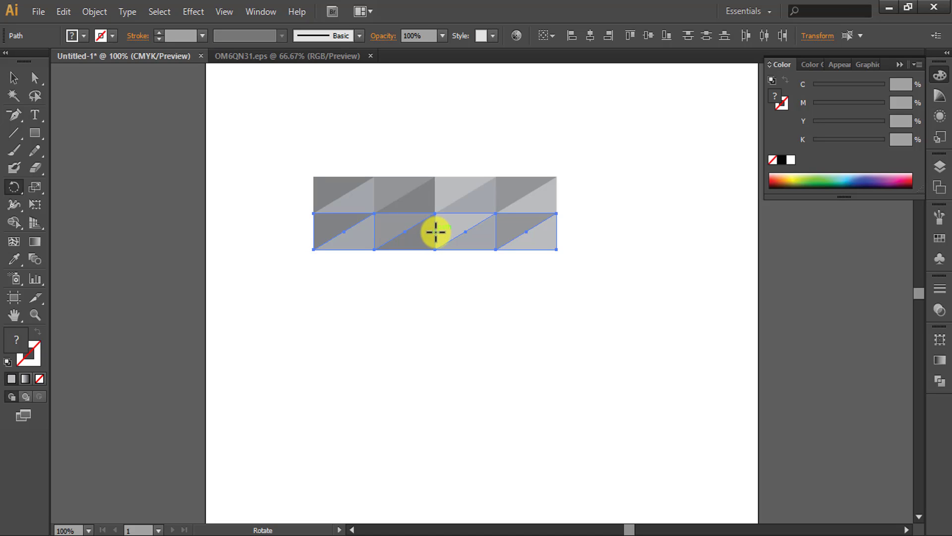
alt+click(435, 232)
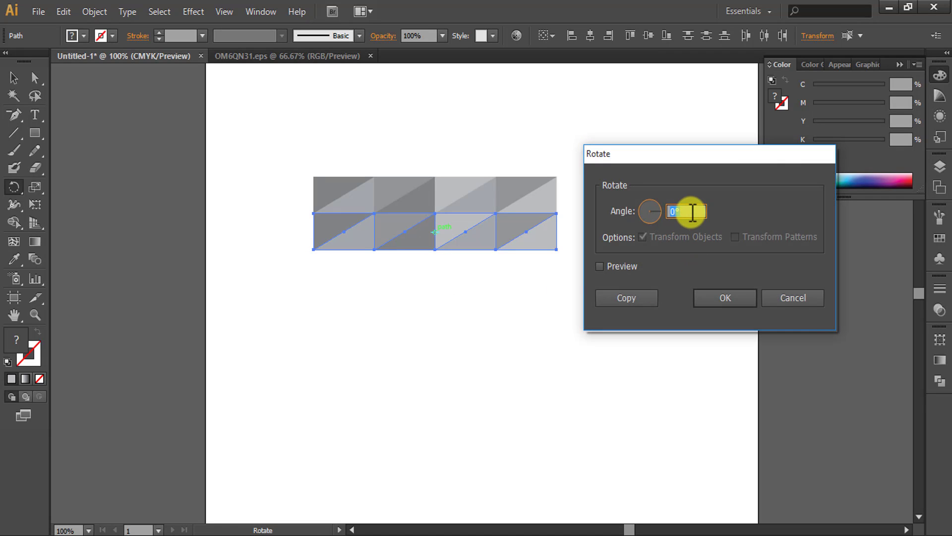
click(600, 266)
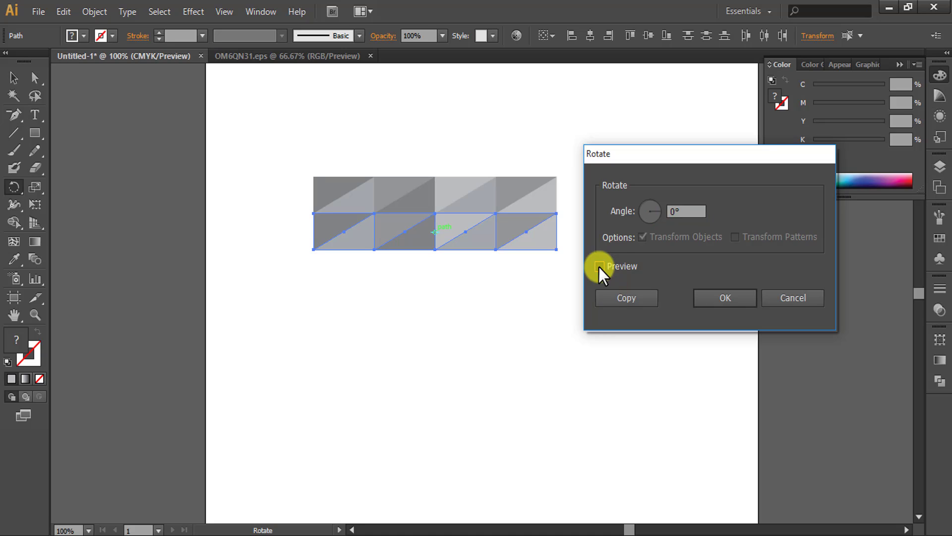
double_click(685, 213)
text(180)
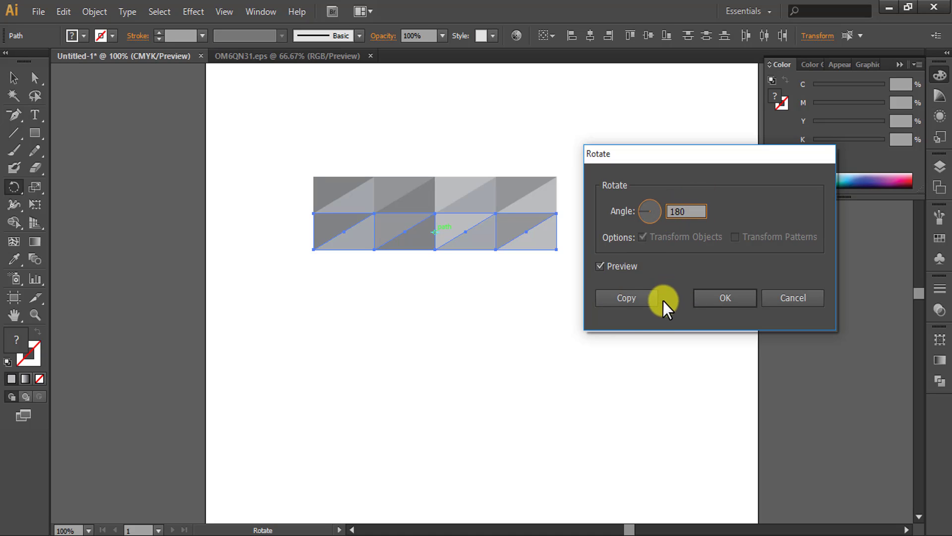
click(724, 300)
key(v)
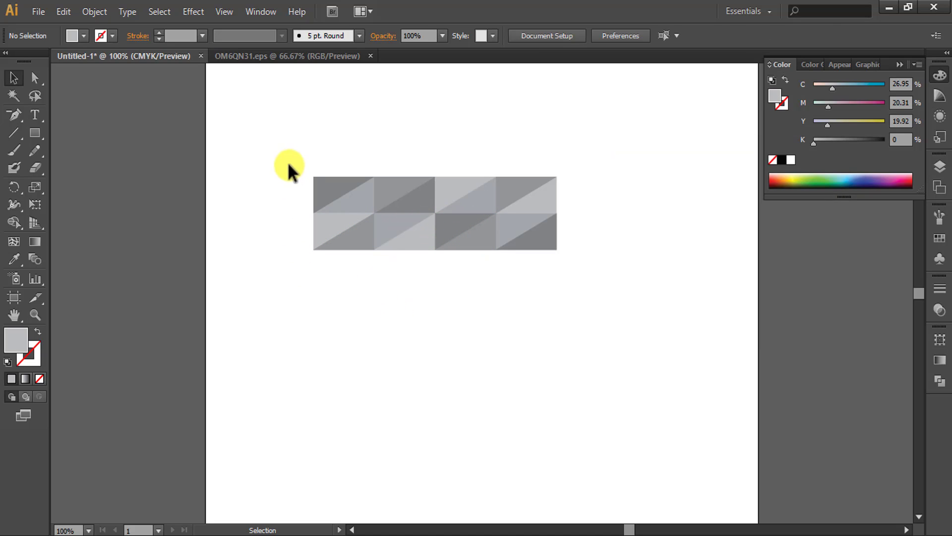
- Copy the pattern's left half onto the right end, then copy the whole pattern down twice
drag(287, 162, 428, 263)
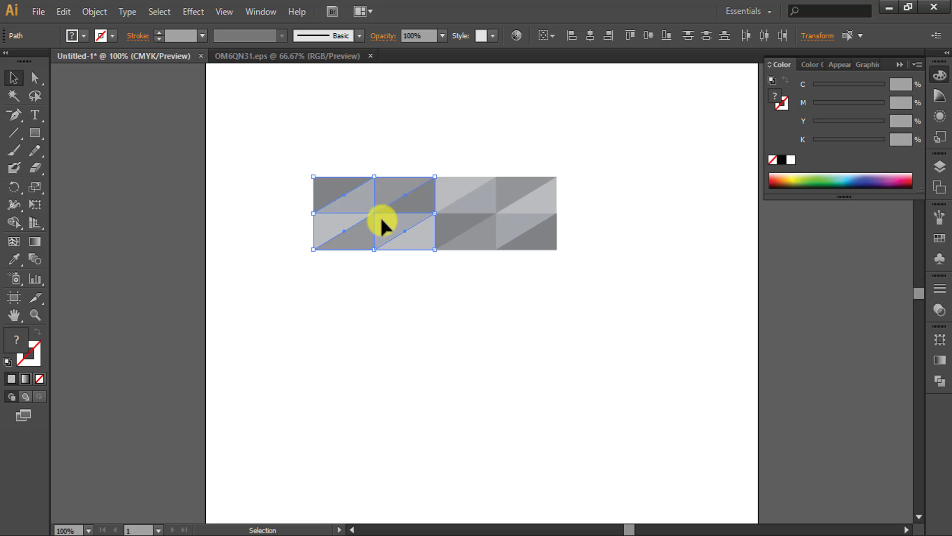
drag(382, 219, 627, 223)
click(505, 377)
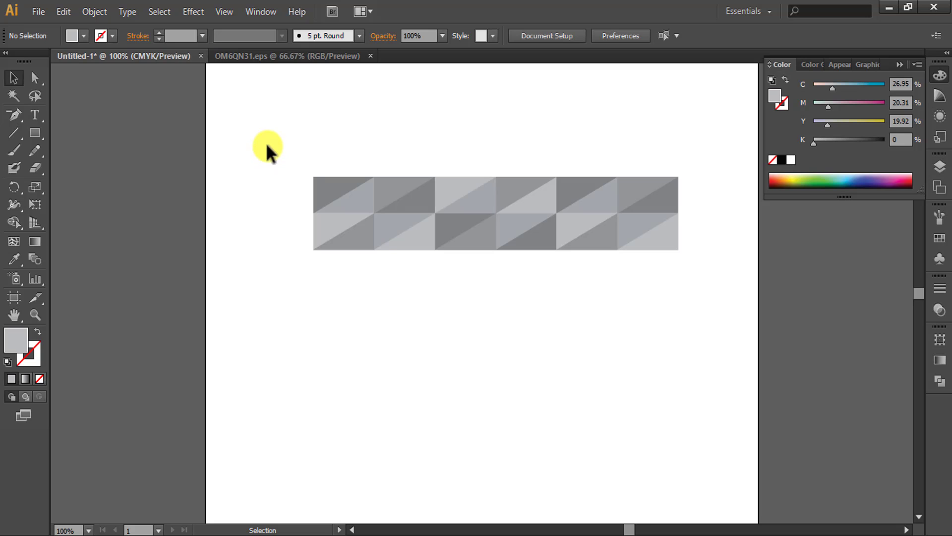
drag(266, 147, 727, 319)
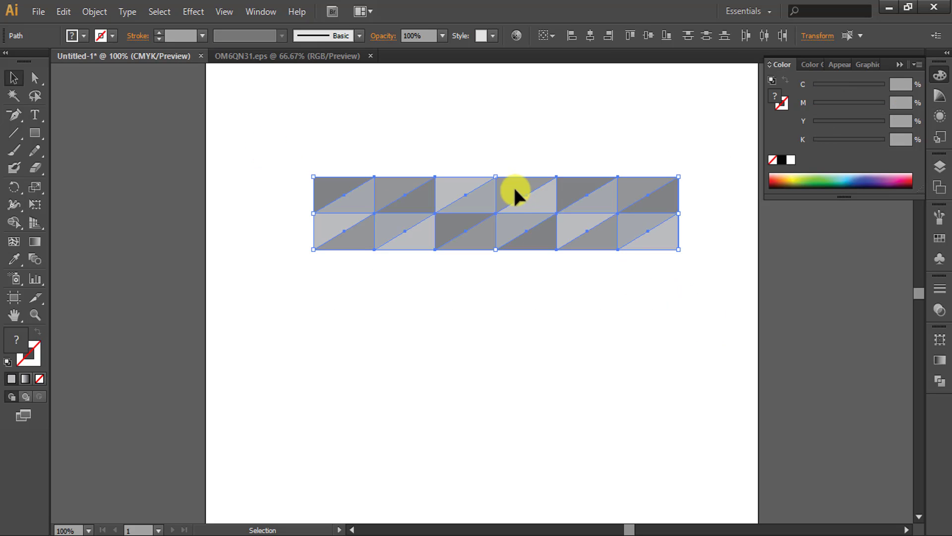
drag(486, 210, 480, 286)
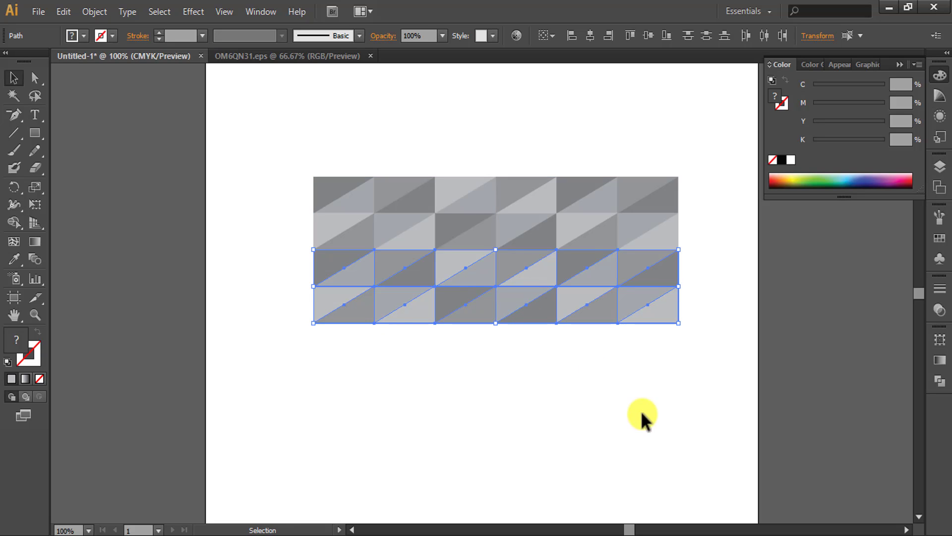
key(ctrl+d)
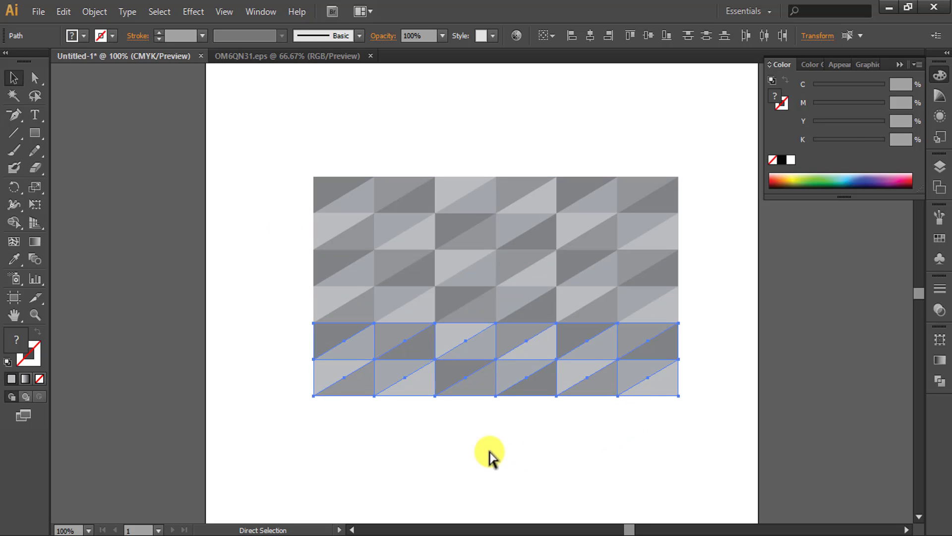
click(488, 455)
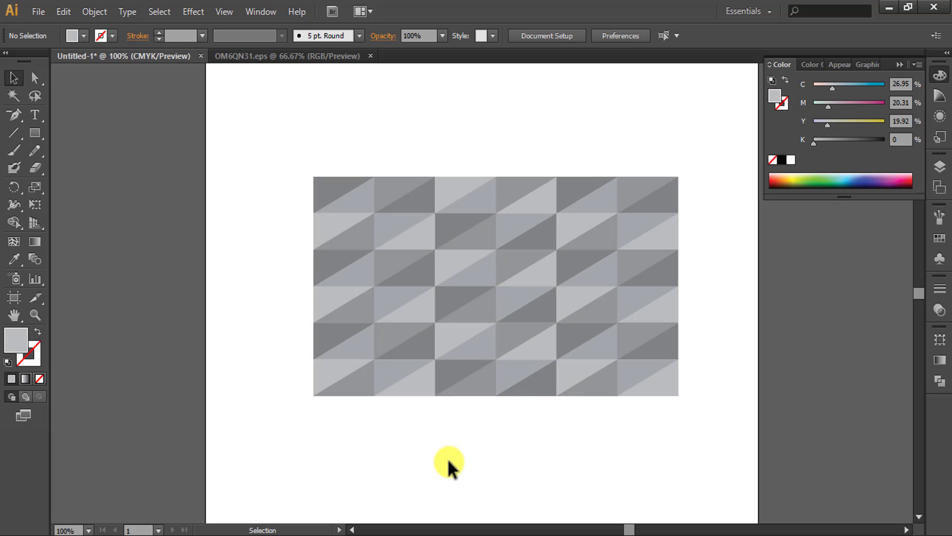
- Move the six-by-six triangle pattern up near the top of the artboard and deselect it
drag(281, 145, 718, 447)
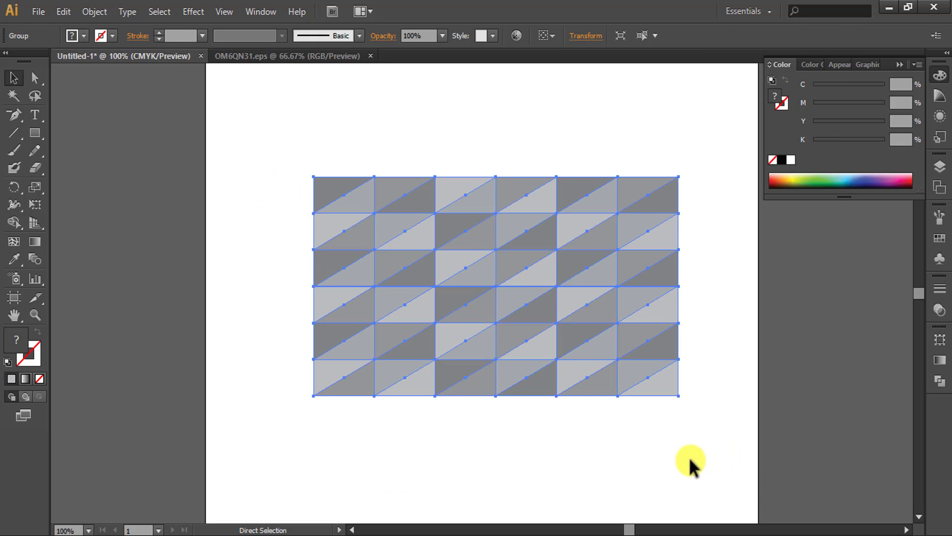
click(572, 454)
drag(506, 344, 488, 290)
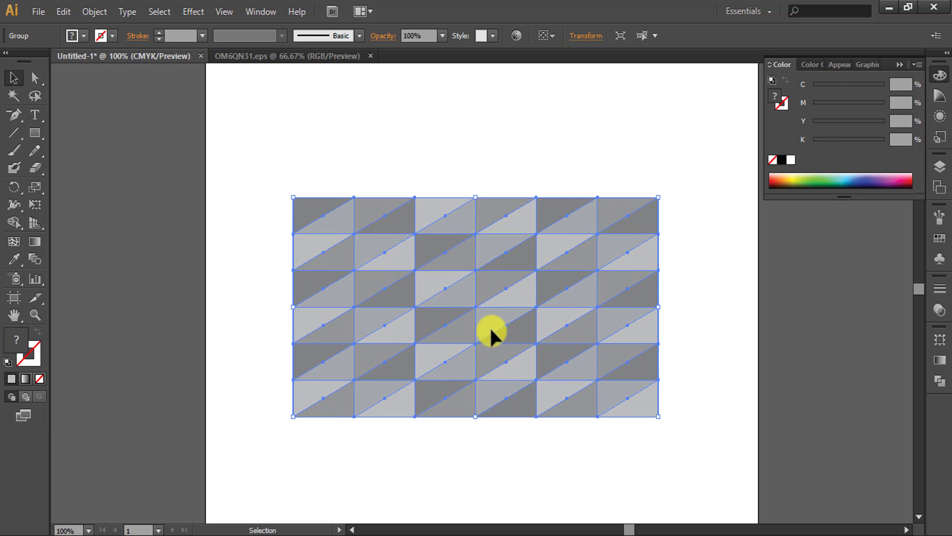
drag(488, 290, 468, 262)
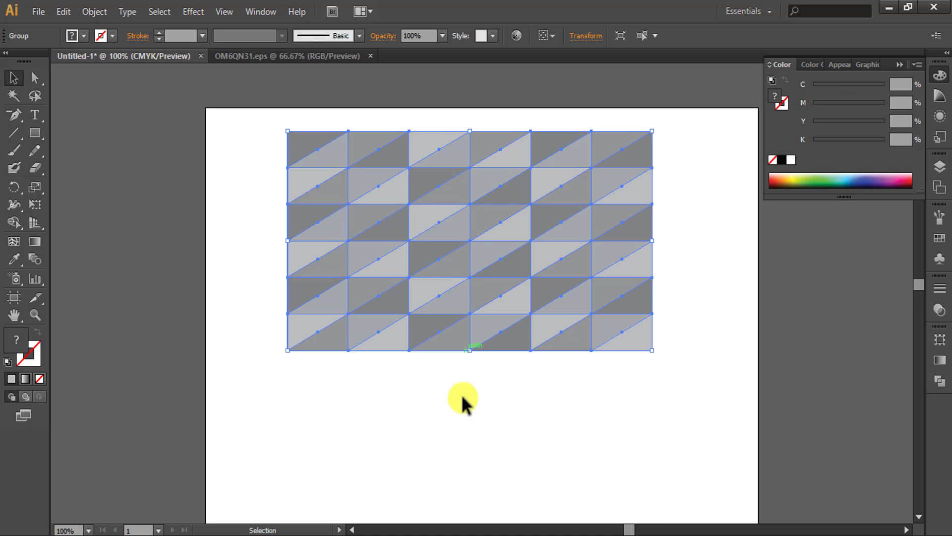
click(456, 419)
scroll(487, 443, down, 2)
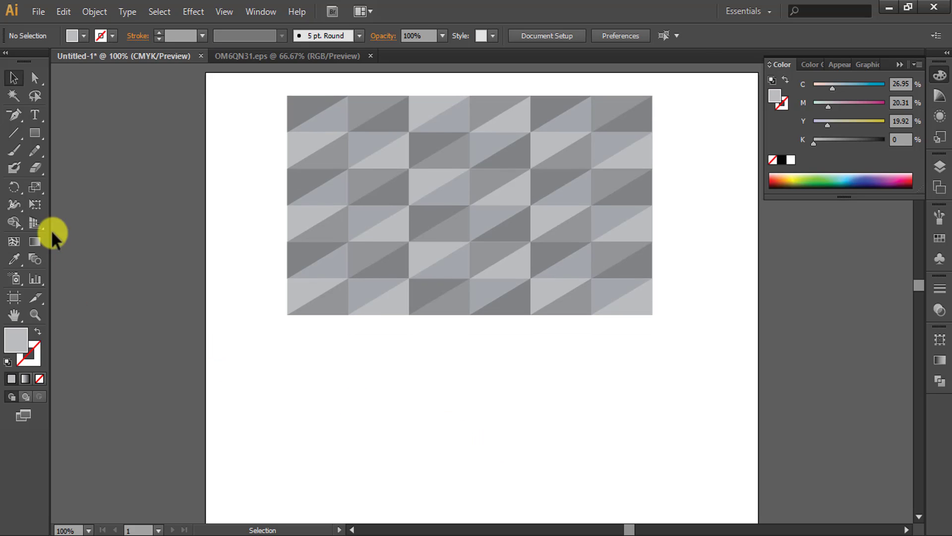
- Draw a rectangle the size of the pattern and move it below the pattern
click(33, 133)
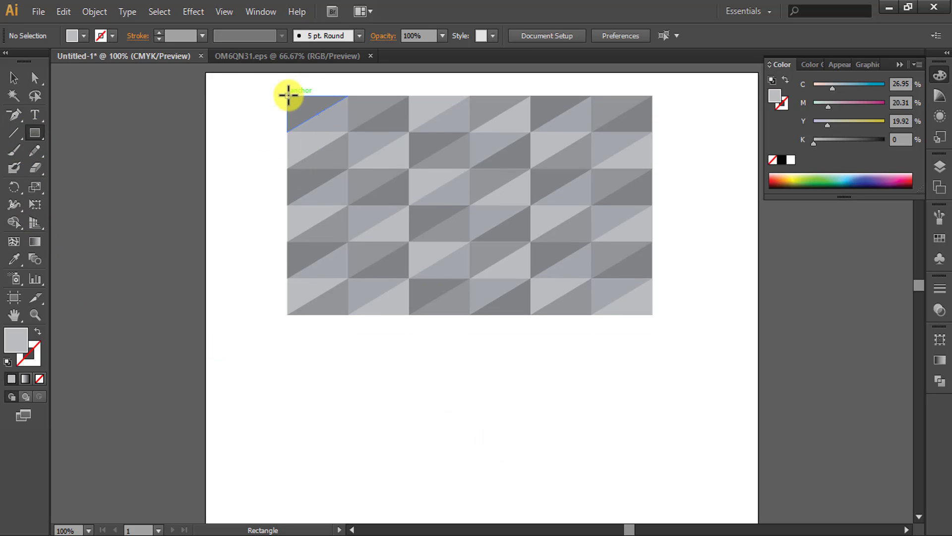
drag(288, 96, 651, 316)
click(13, 77)
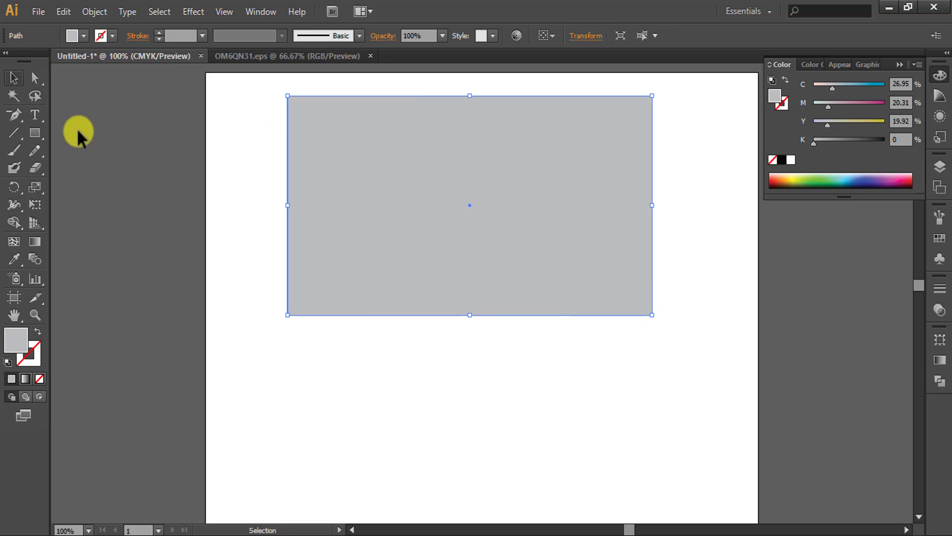
drag(383, 179, 391, 420)
scroll(435, 369, down, 5)
scroll(436, 369, down, 1)
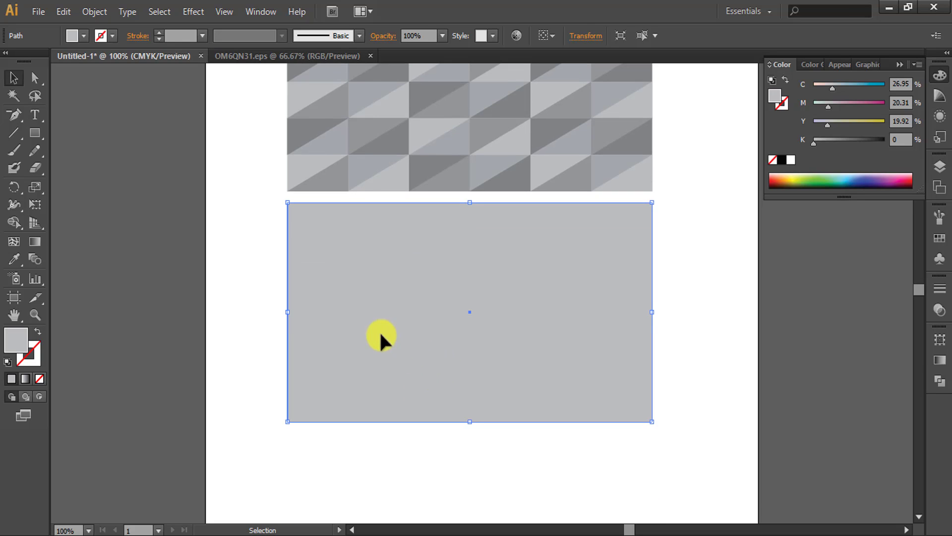
- Fill the rectangle with a radial gradient and switch its centre stop to CMYK
click(24, 379)
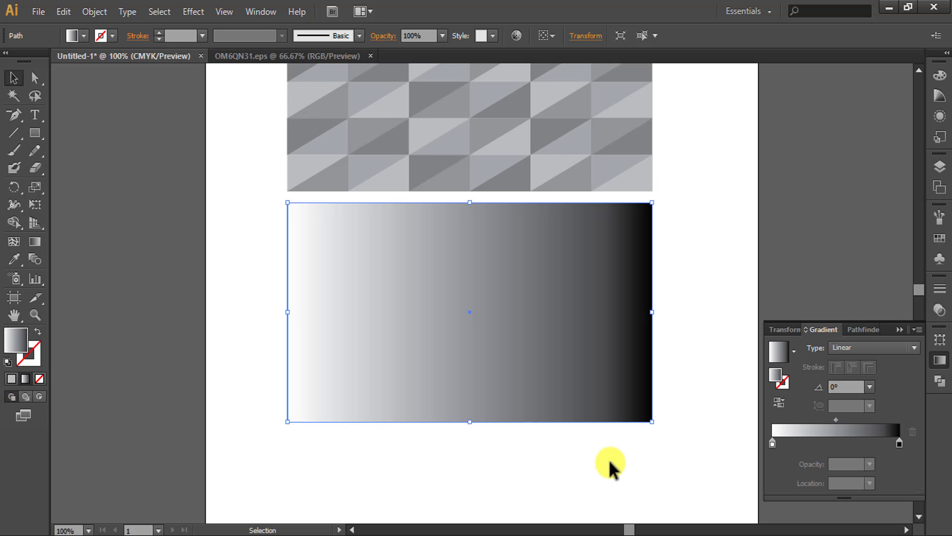
click(913, 348)
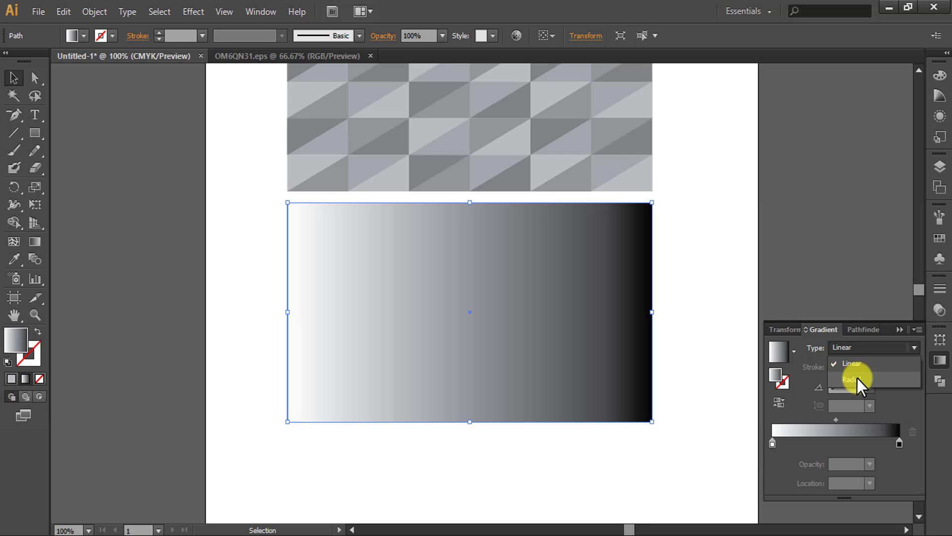
click(857, 378)
click(772, 442)
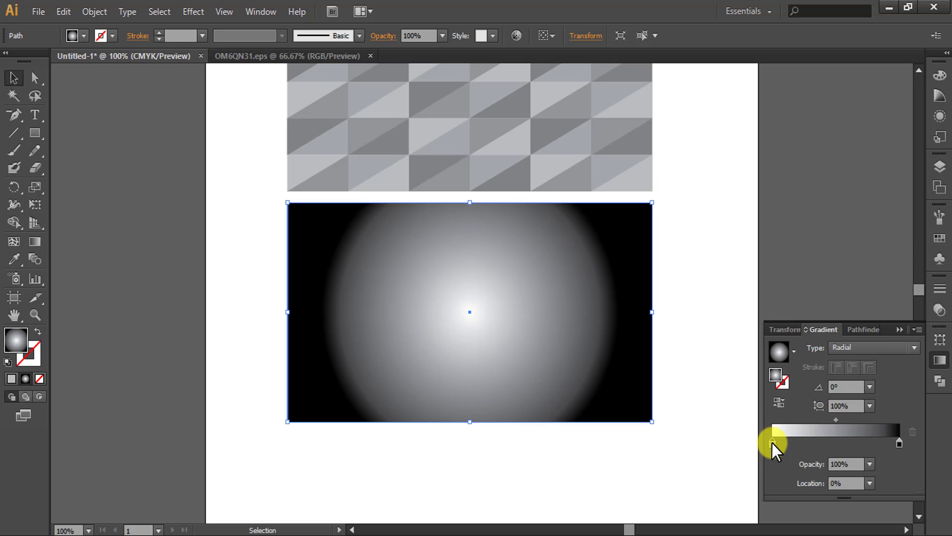
double_click(772, 443)
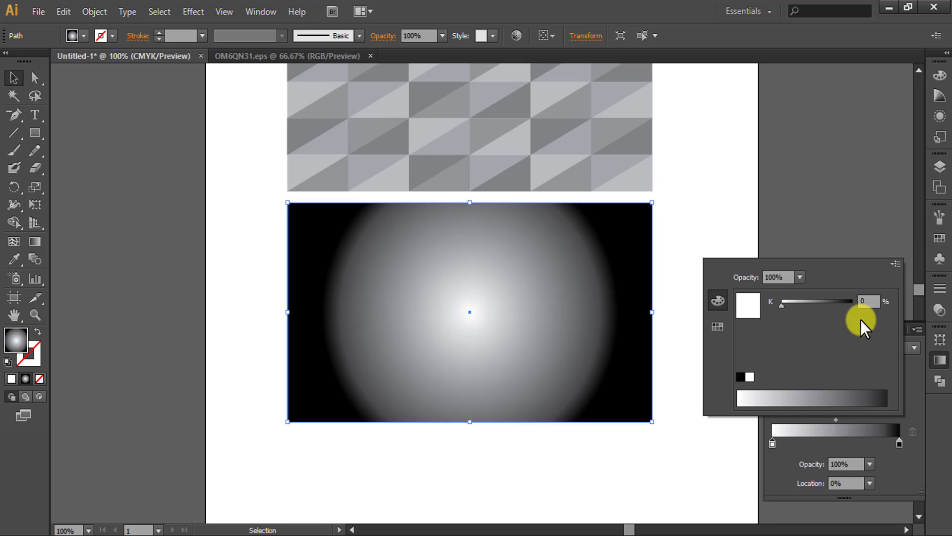
click(896, 264)
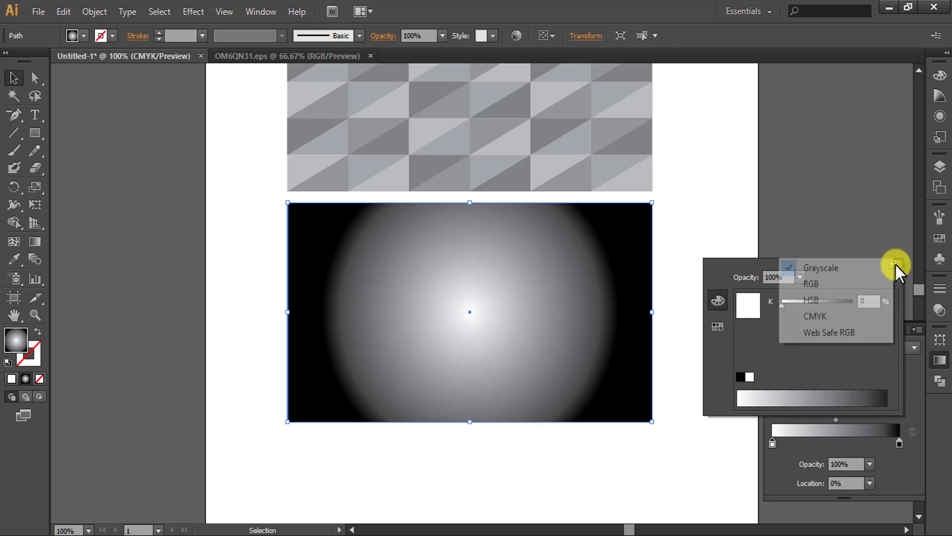
click(820, 318)
key(Tab)
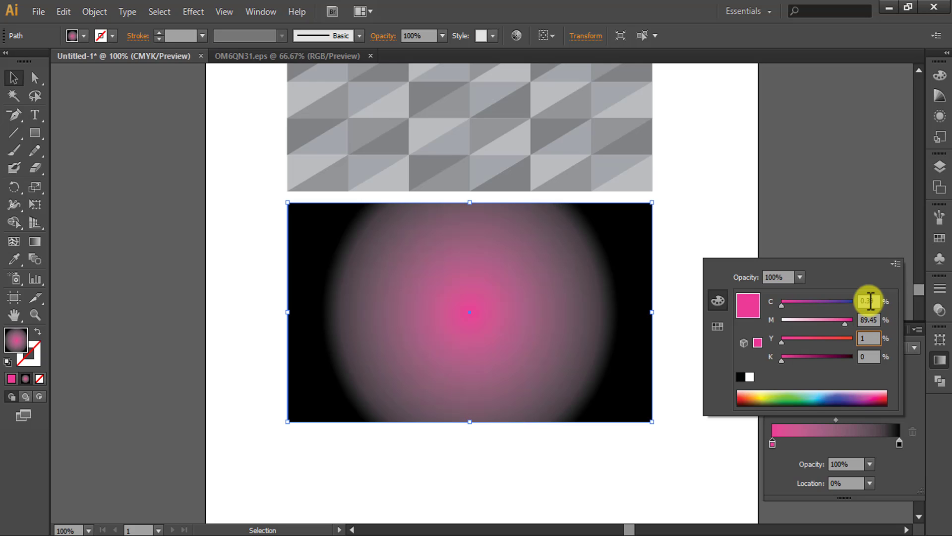
key(Tab)
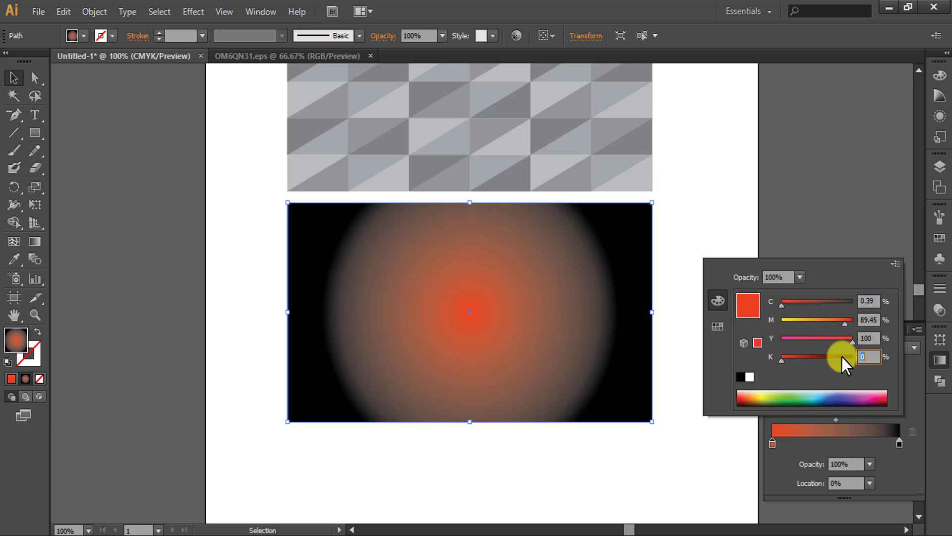
- Set the outer gradient stop to dark red CMYK (C27.34, M100, Y100) and deselect
click(898, 442)
double_click(899, 442)
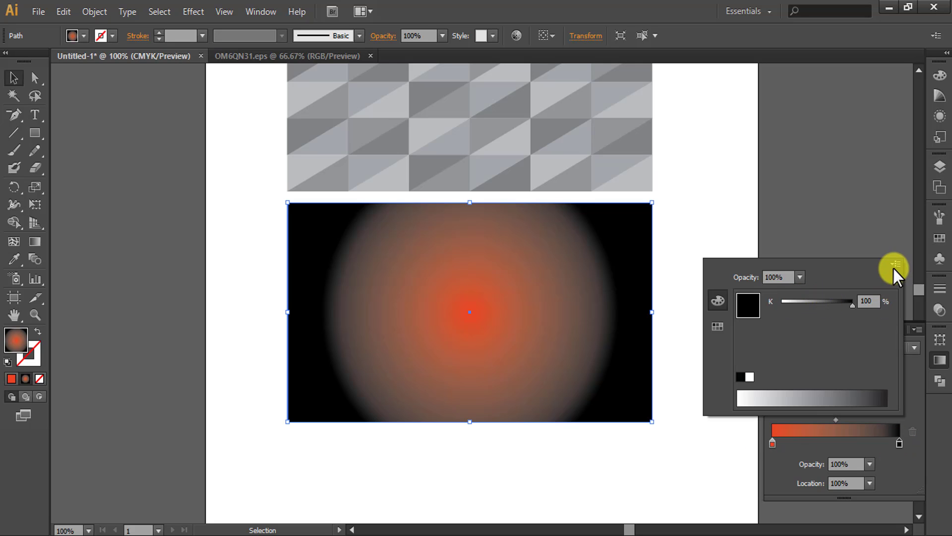
click(895, 268)
click(807, 315)
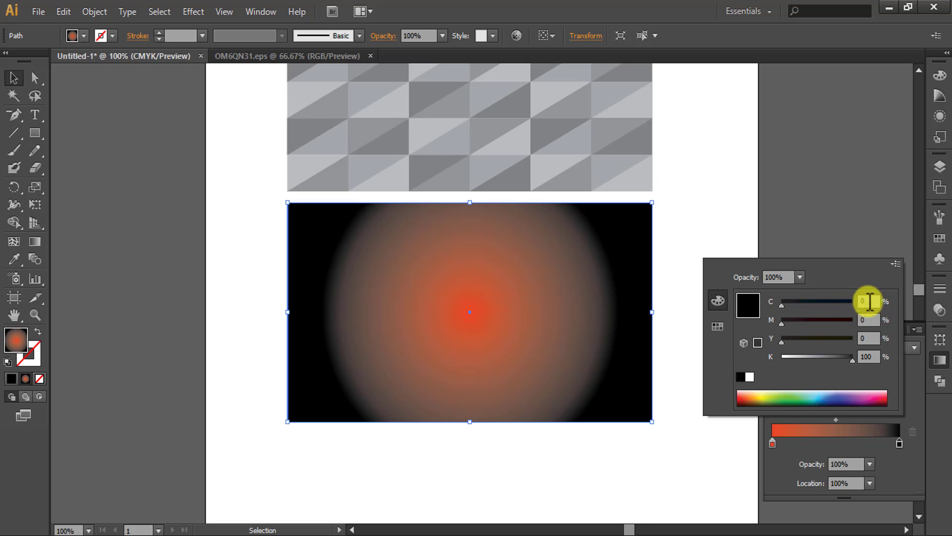
drag(852, 359, 777, 359)
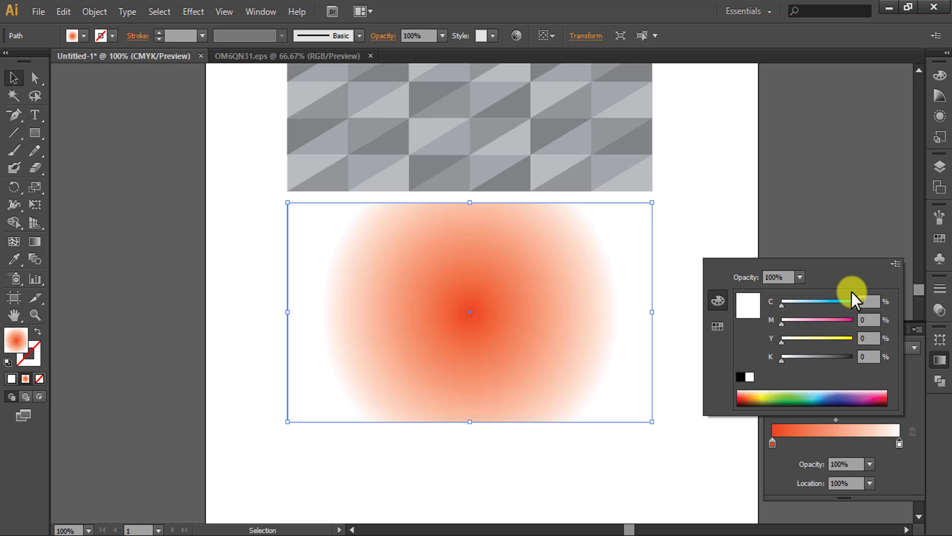
click(869, 301)
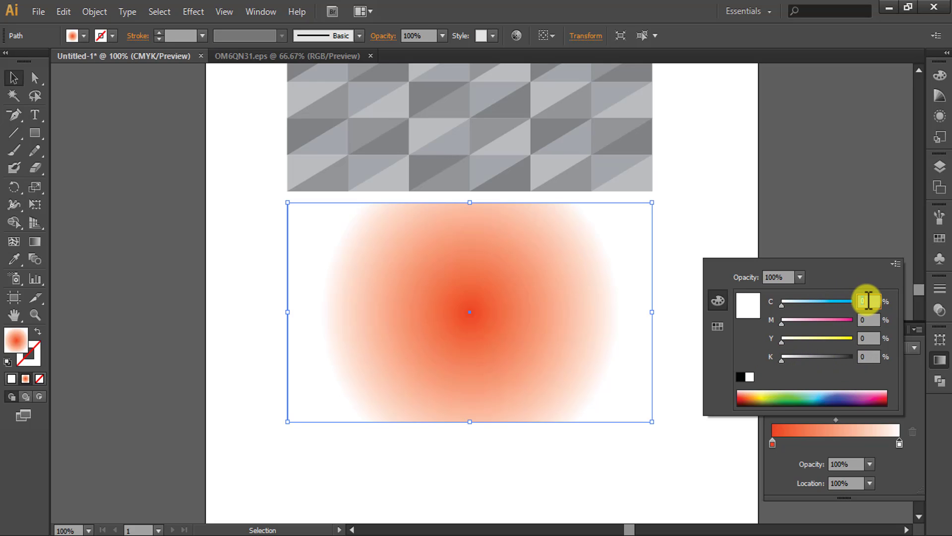
text(27.34)
key(Tab)
text(100)
key(Tab)
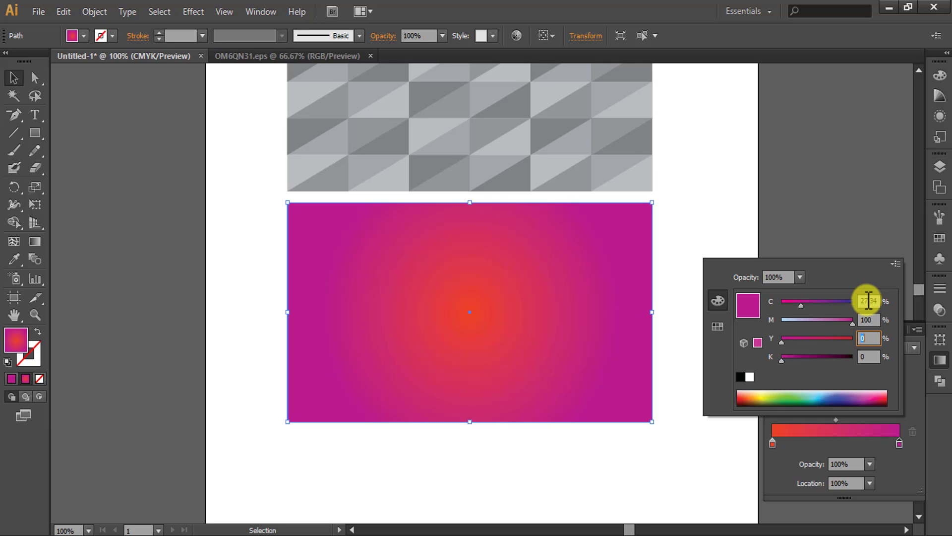
text(100)
key(Tab)
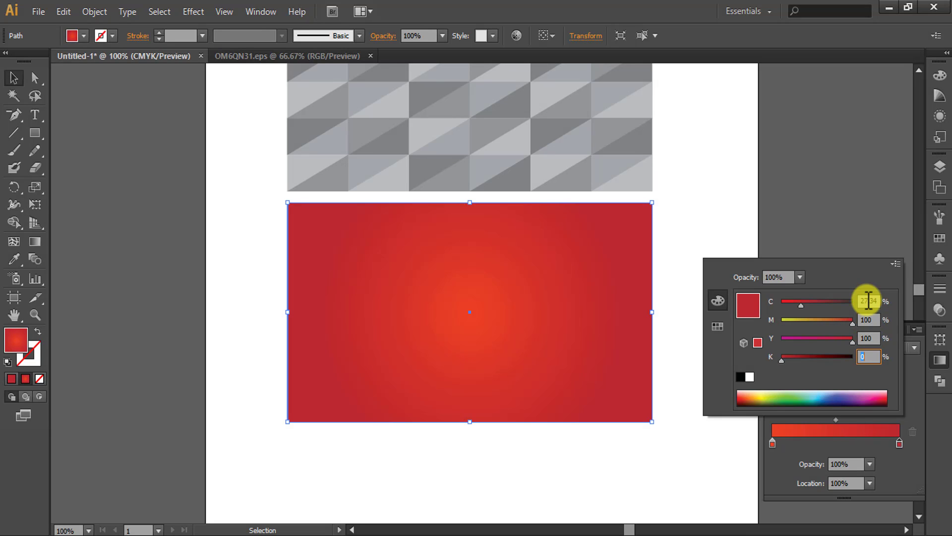
text(31.25)
key(Tab)
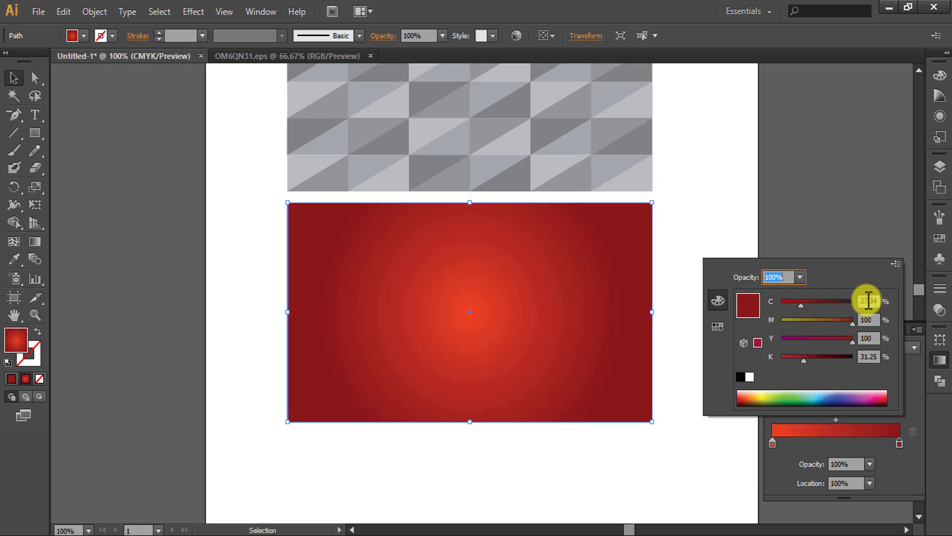
click(780, 453)
click(684, 369)
- Draw a narrow rectangle on the card's left side and delete its bottom-right anchor to make a triangle
click(549, 342)
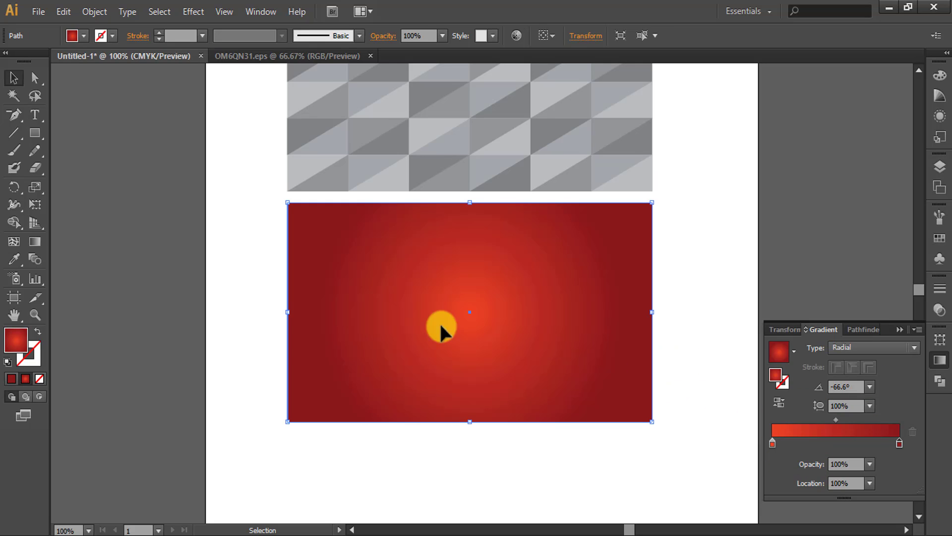
click(35, 132)
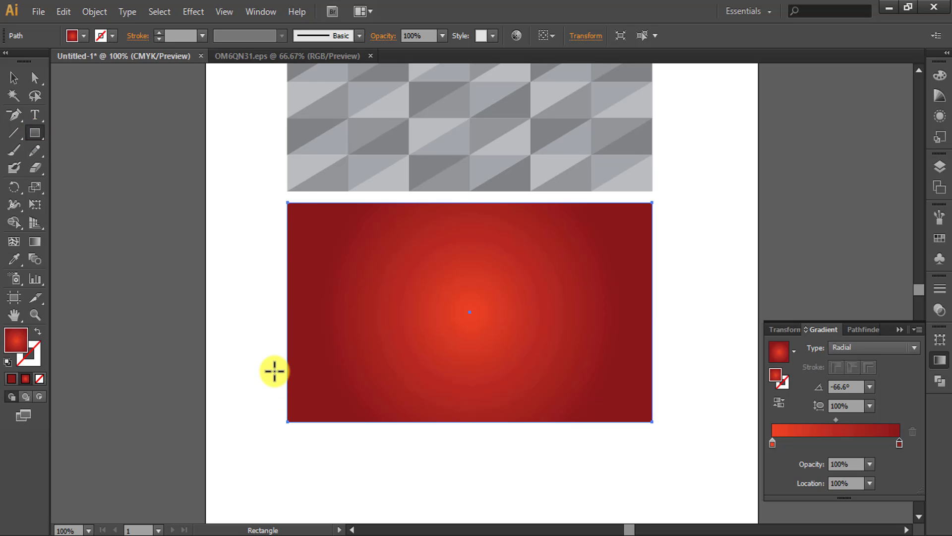
mouse_move(288, 203)
mouse_down()
mouse_move(373, 422)
mouse_move(383, 422)
mouse_up()
key(v)
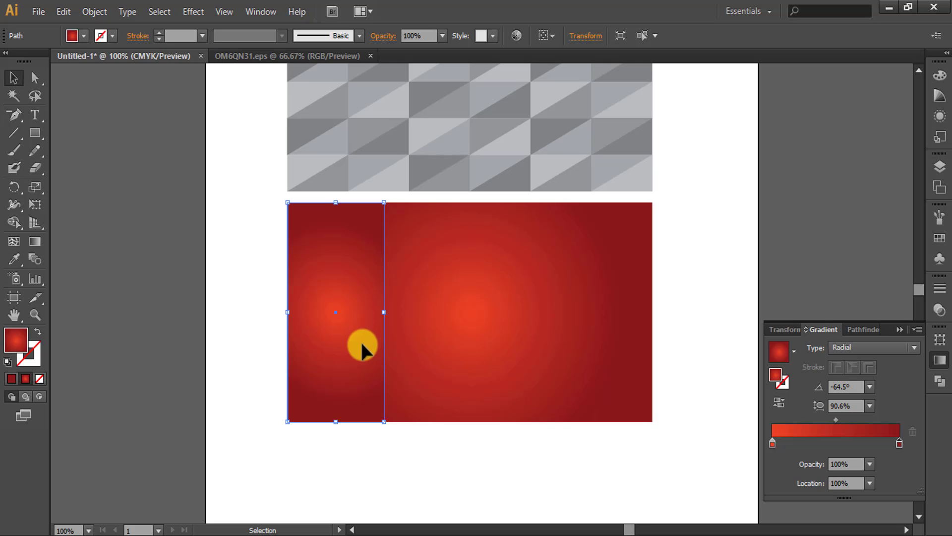
click(14, 115)
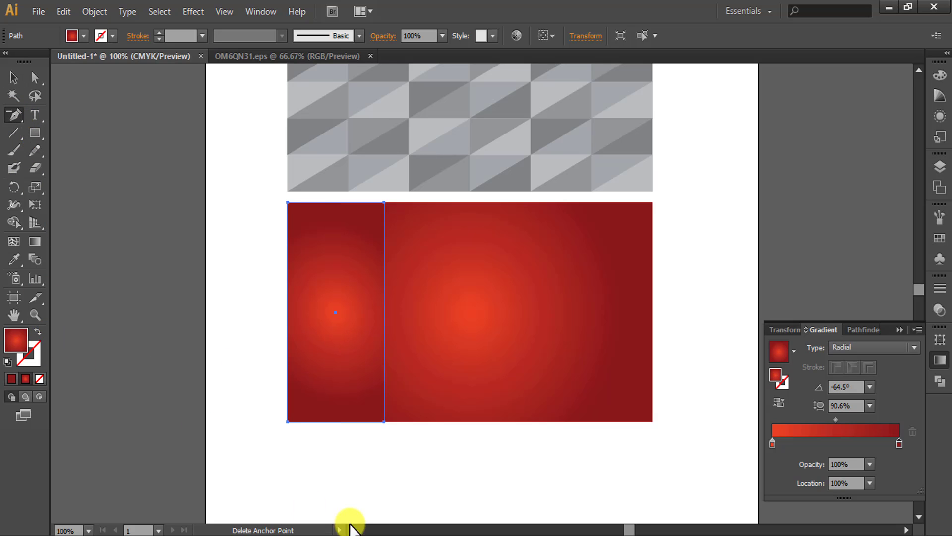
click(384, 422)
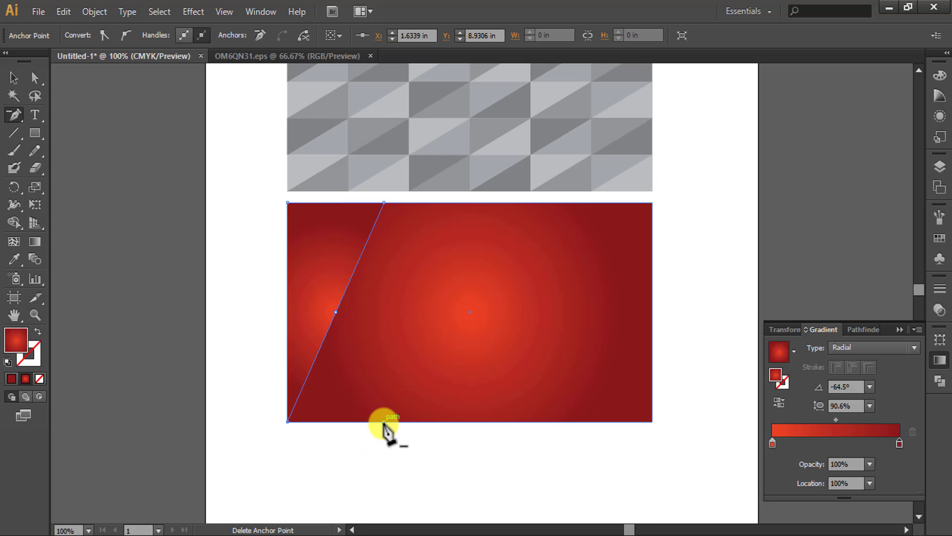
click(14, 77)
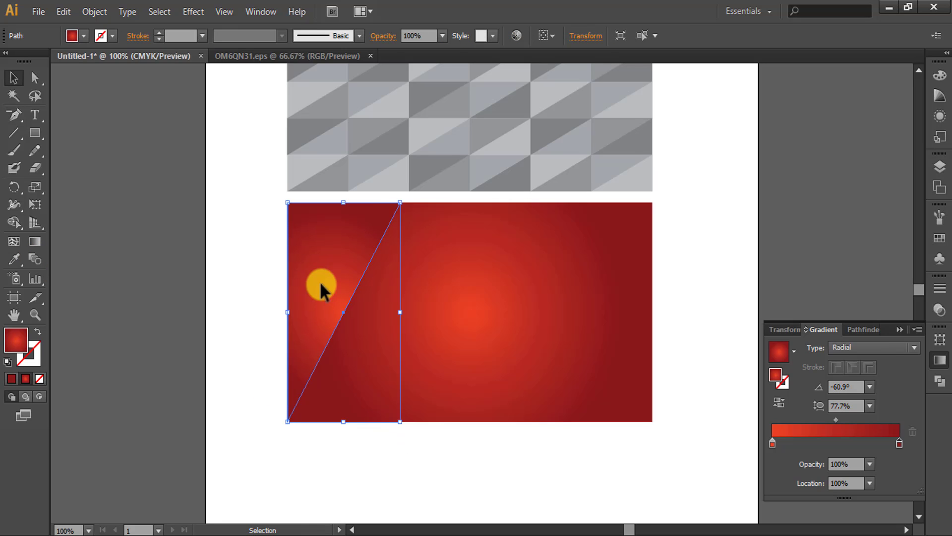
click(772, 442)
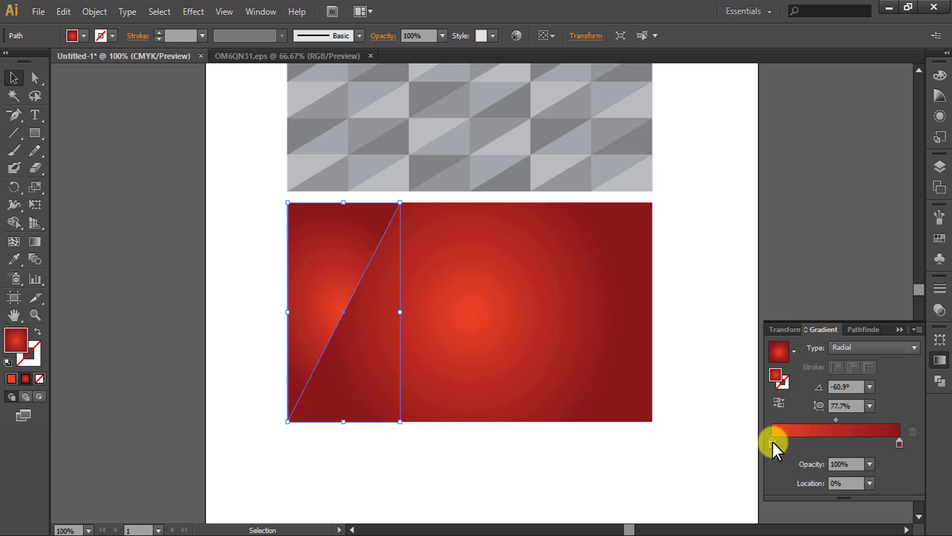
- Set the left gradient stop's cyan value to 7 and duplicate the triangle to the card's right end
double_click(773, 442)
click(879, 299)
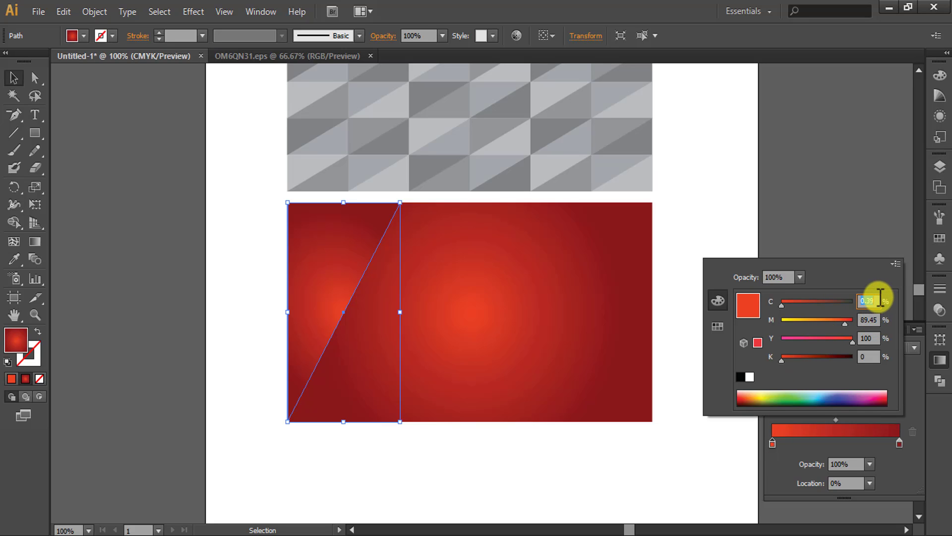
text(7)
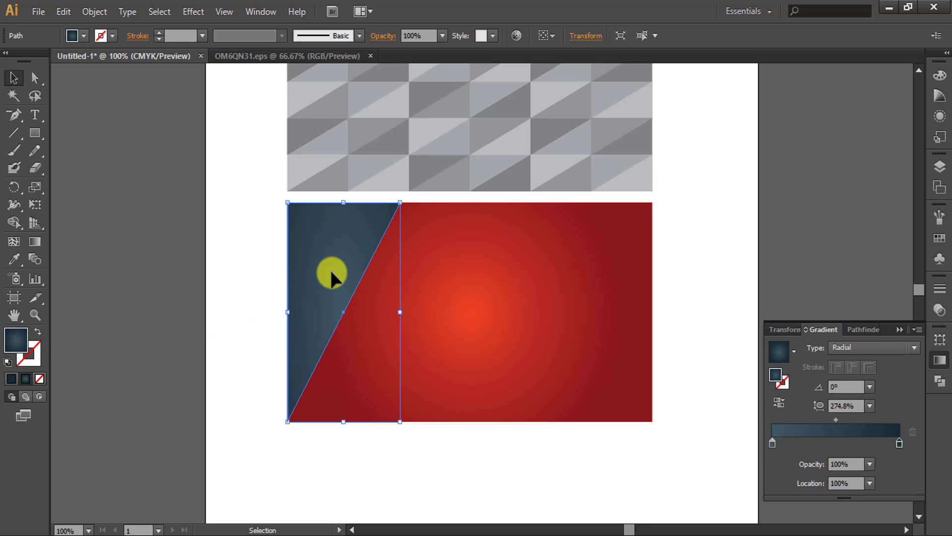
mouse_move(329, 272)
mouse_down()
mouse_move(534, 267)
mouse_move(582, 288)
mouse_up()
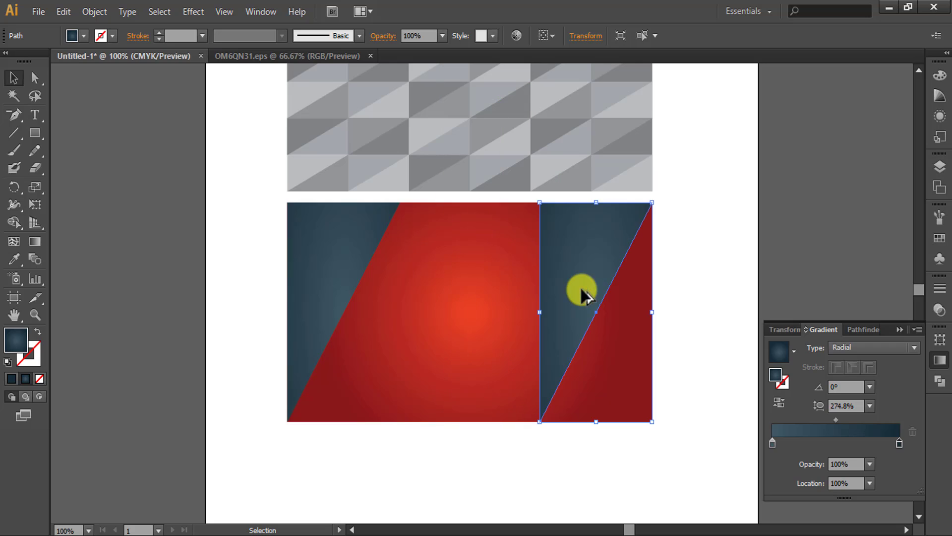
- Give the copied triangle a -180 gradient angle and start a 180° rotation about its centre
double_click(853, 391)
text(-18)
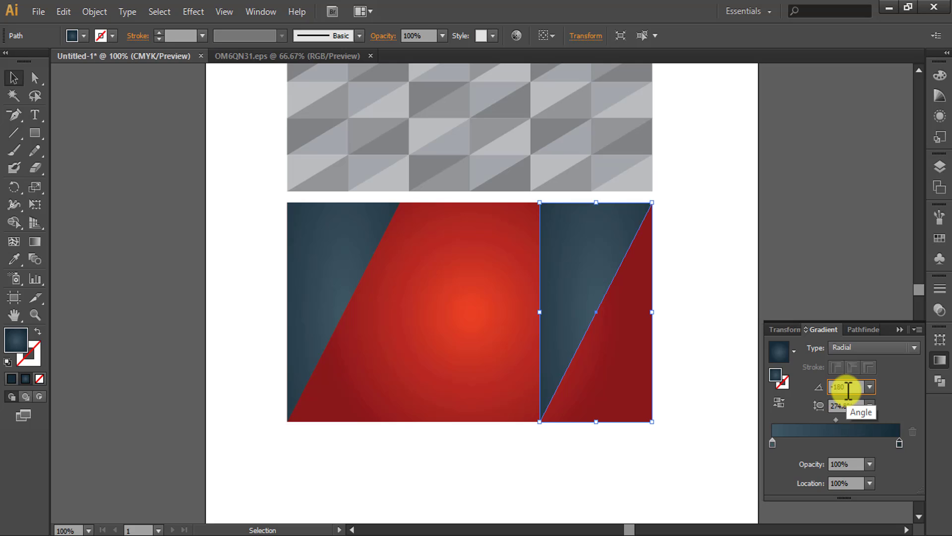
key(Return)
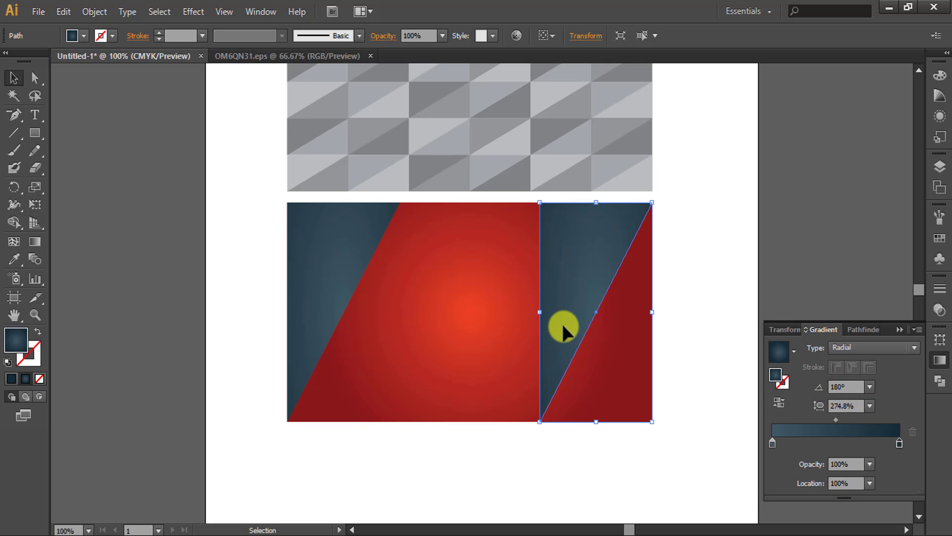
click(9, 190)
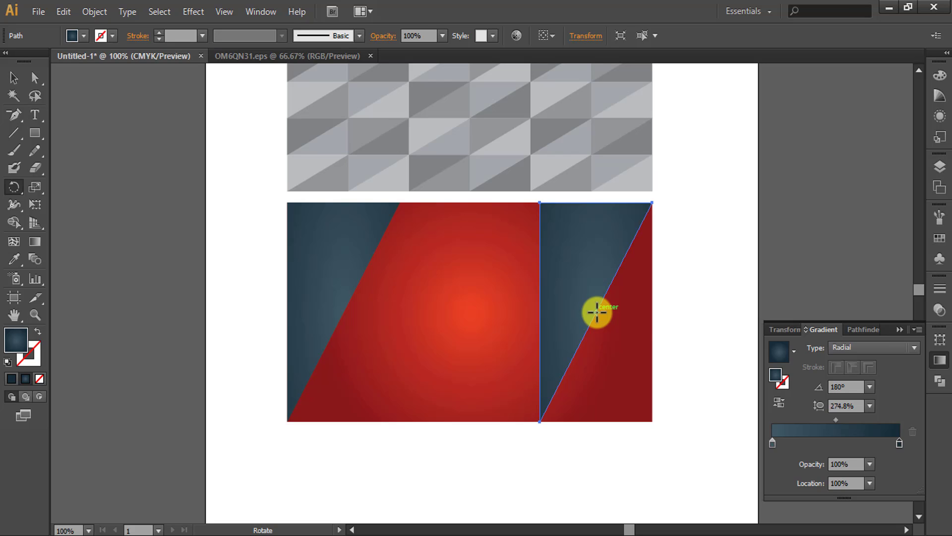
alt+click(597, 312)
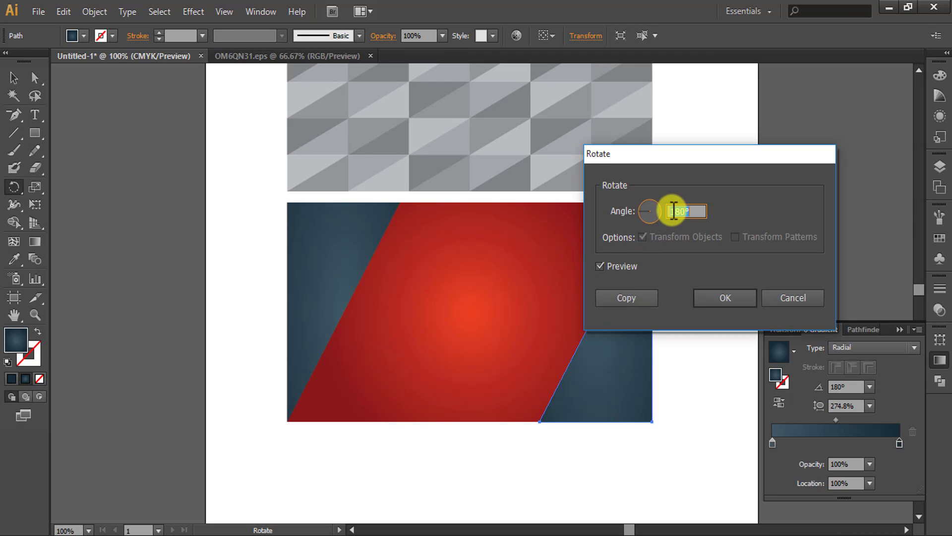
- Apply the 180° rotation and set the triangle's gradient angle to -180 again
click(707, 296)
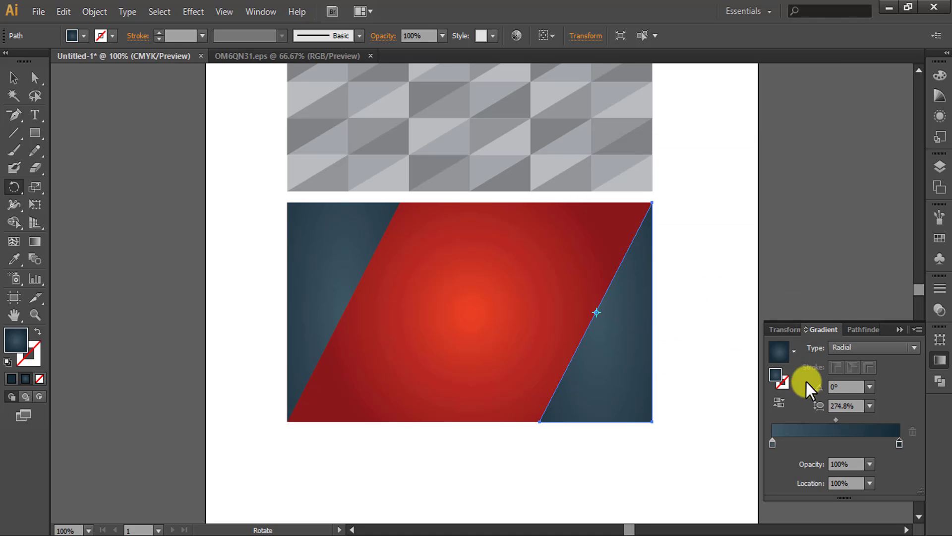
click(846, 386)
text(180)
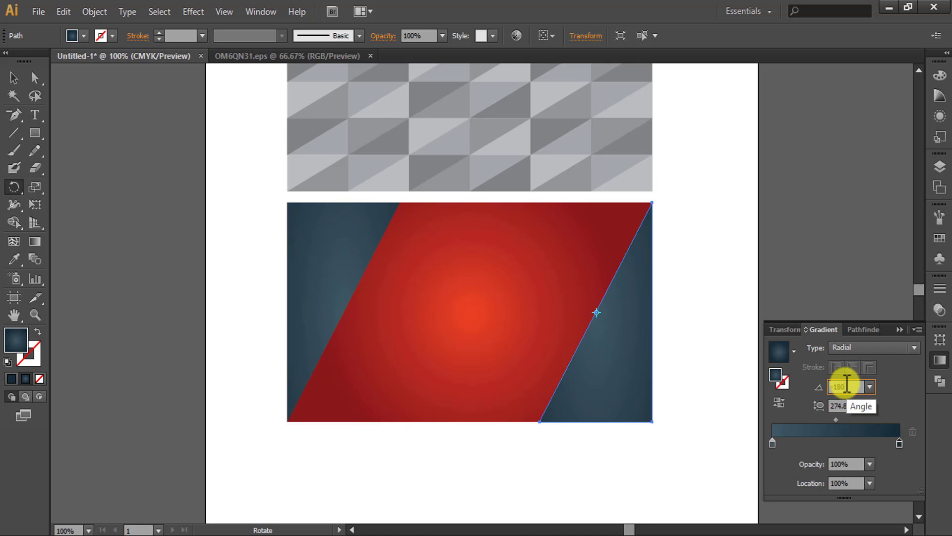
key(Return)
- Return to the Selection tool (V) and deselect the artwork
key(v)
click(596, 332)
click(504, 312)
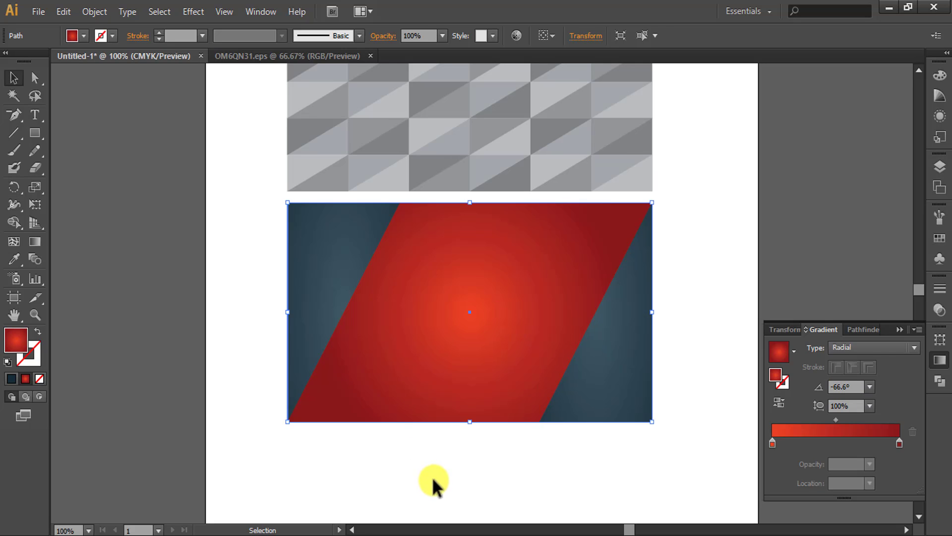
click(436, 474)
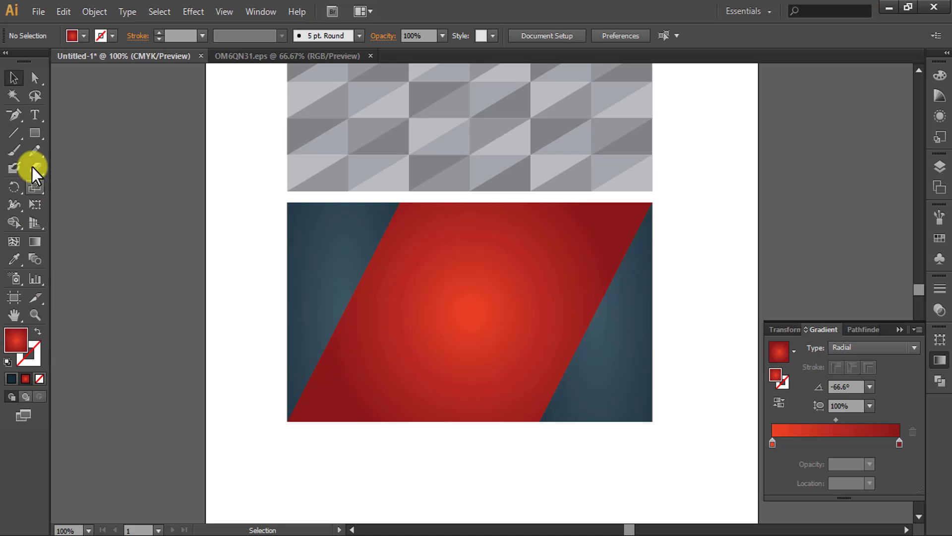
- Draw a long thin bar near the card's bottom and fill it orange
click(30, 137)
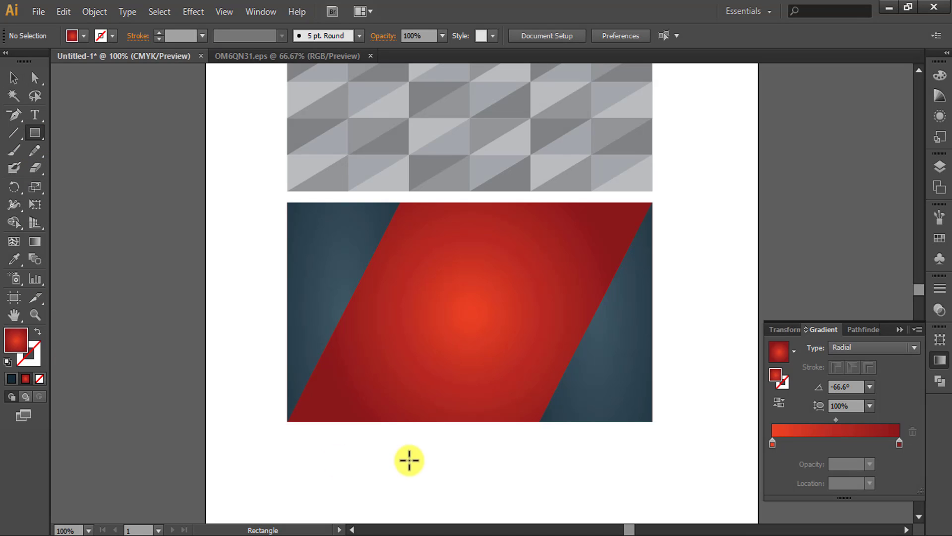
click(302, 381)
click(491, 300)
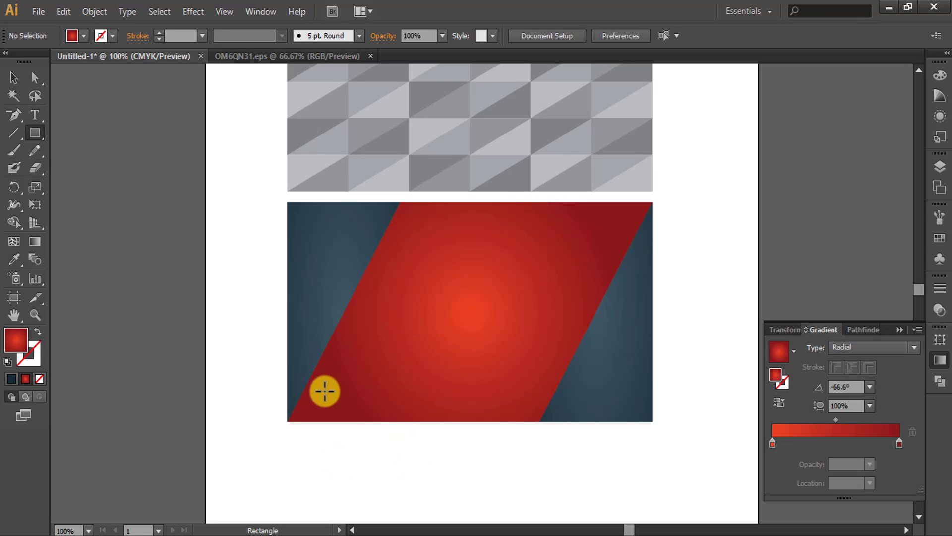
drag(298, 387, 565, 394)
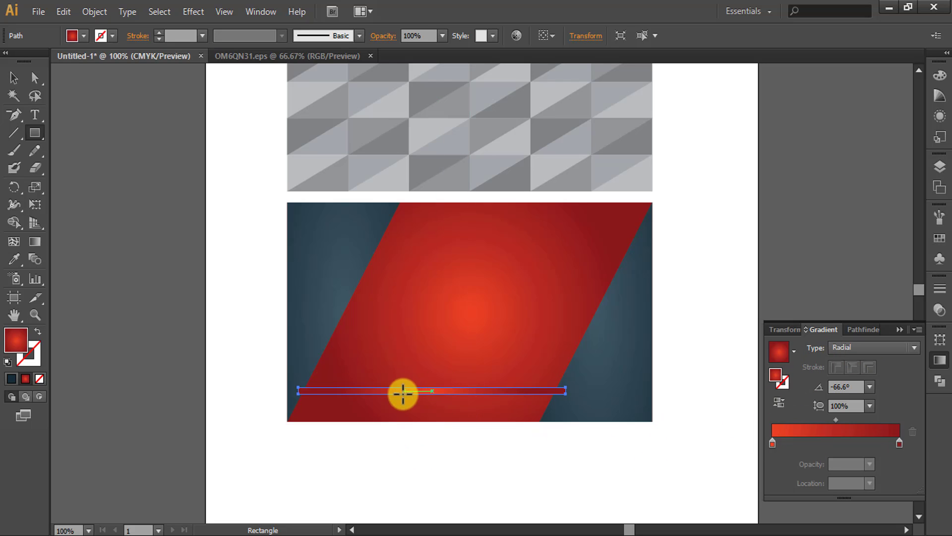
click(12, 78)
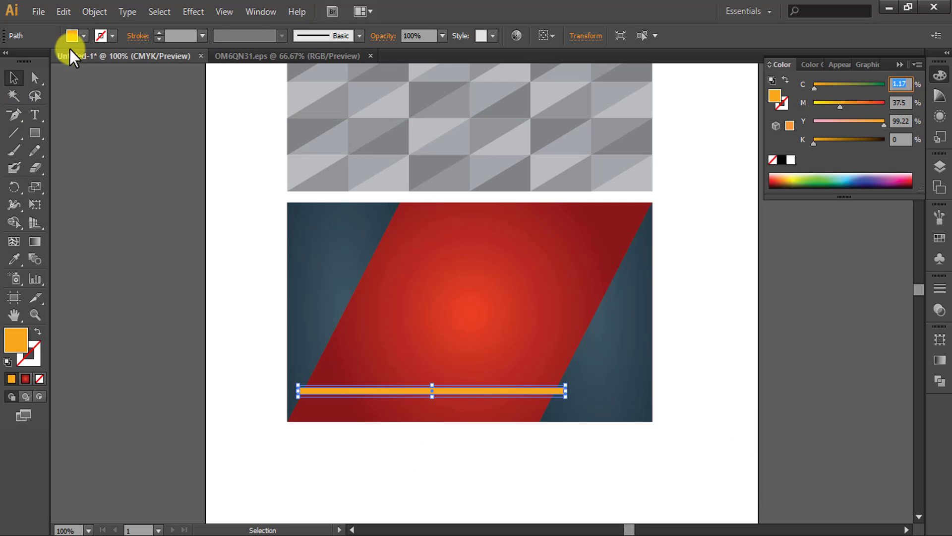
- Reposition the orange bar lower, toward the card's bottom edge
click(349, 427)
click(397, 392)
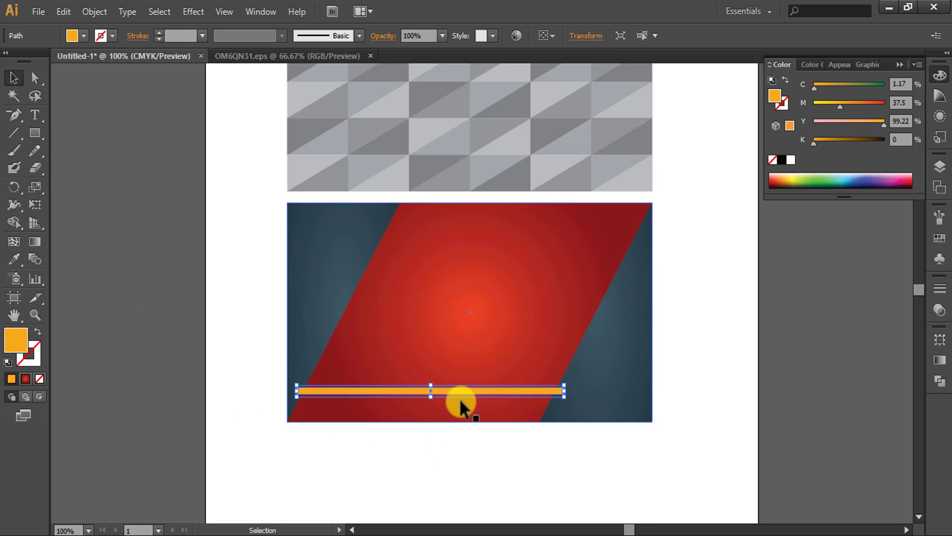
key(Right)
key(Right)
key(Right)
key(Left)
key(Left)
key(Left)
key(Left)
key(Left)
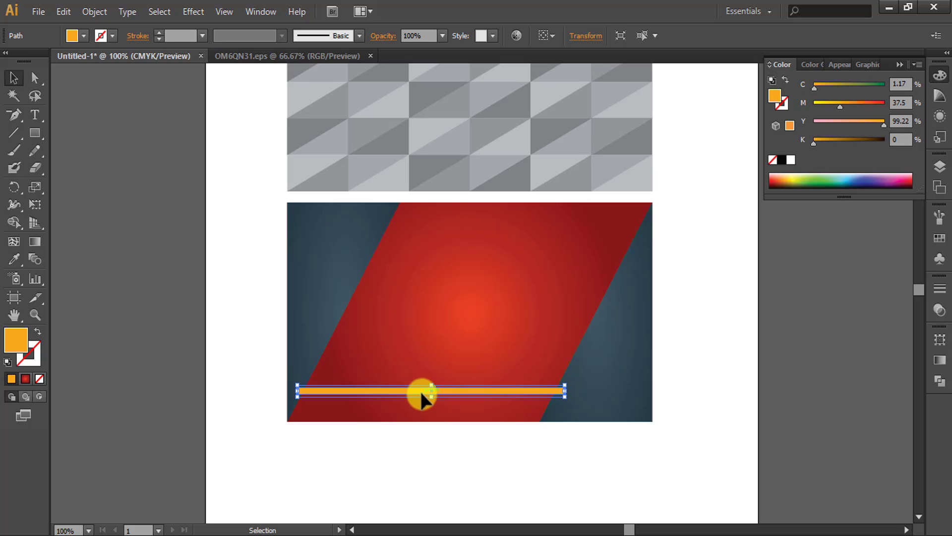
drag(420, 390, 414, 407)
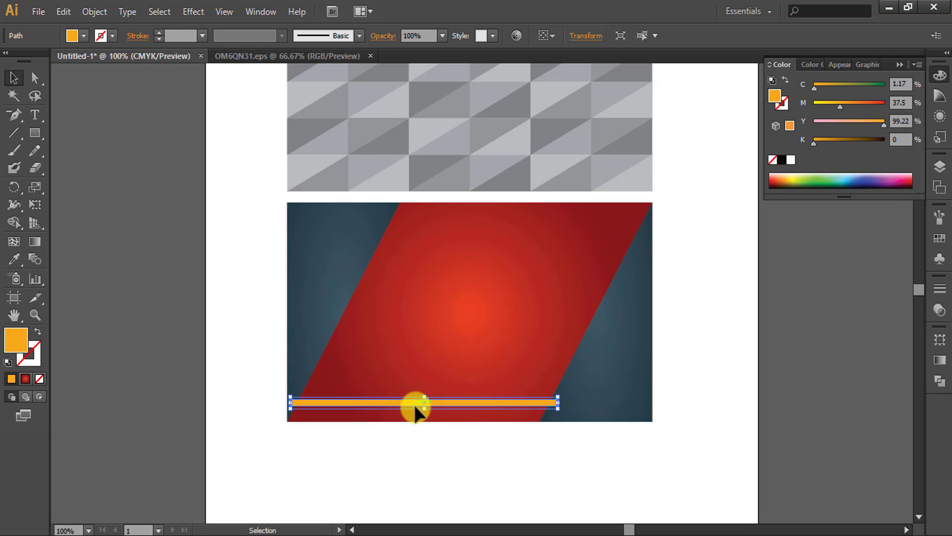
- Send the orange bar backward behind the card shapes
right_click(416, 404)
mouse_move(455, 377)
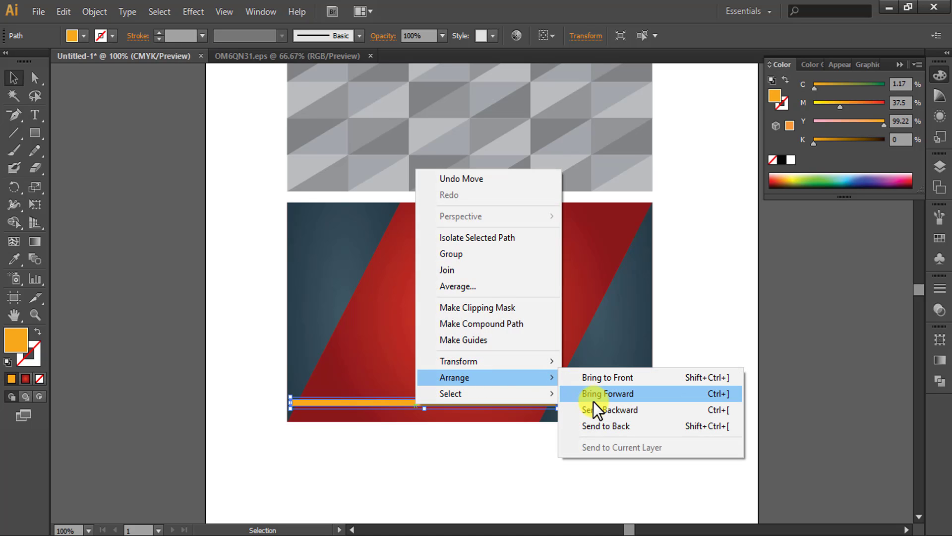
click(594, 410)
click(570, 458)
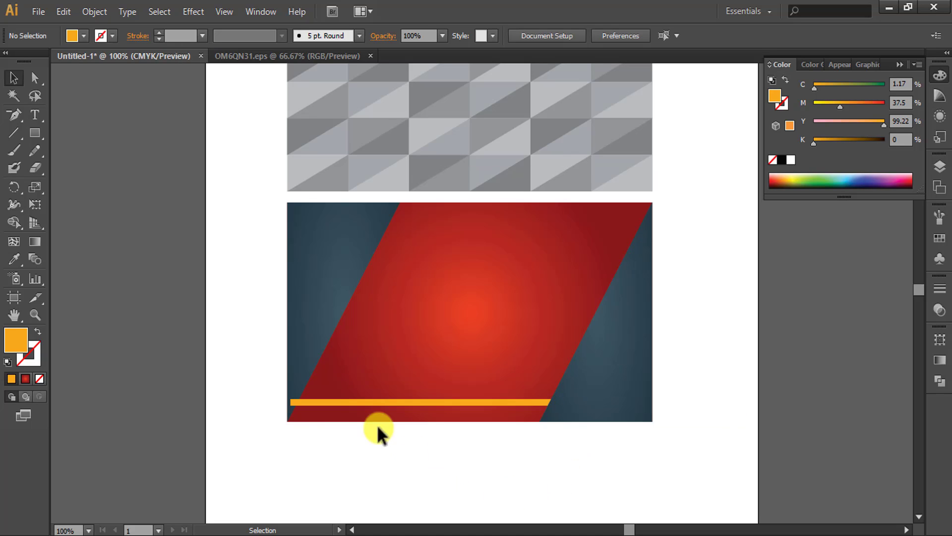
click(293, 401)
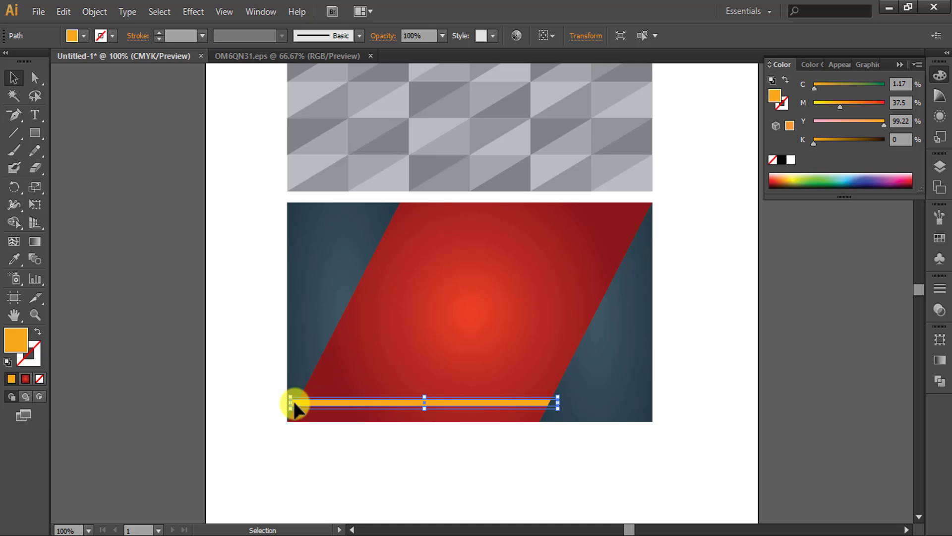
right_click(294, 406)
click(339, 518)
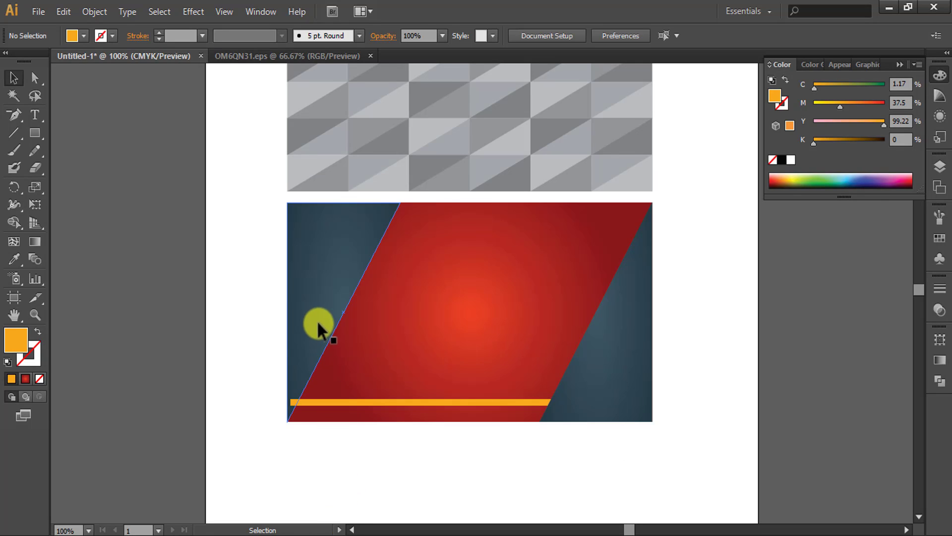
- Bring the left blue triangle to the front so it covers the bar's end
click(317, 323)
right_click(306, 310)
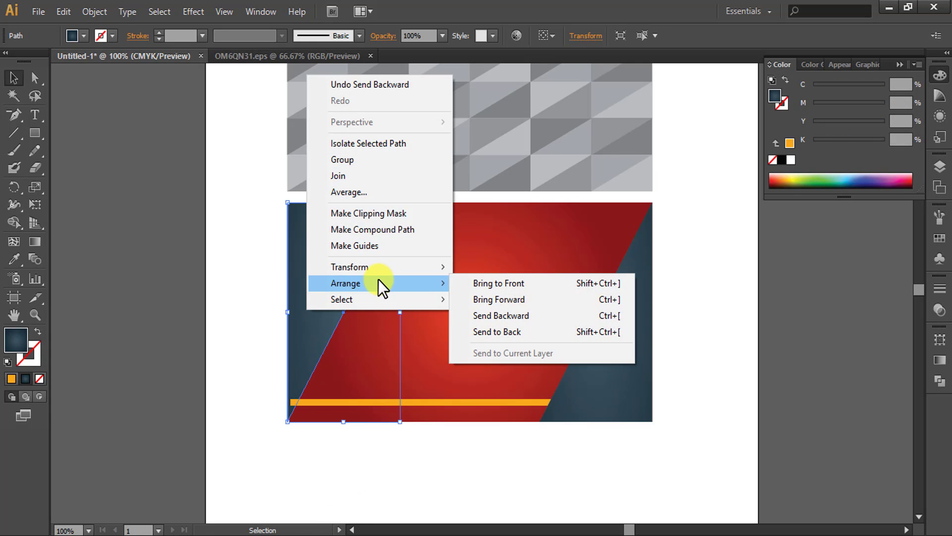
click(496, 282)
click(437, 486)
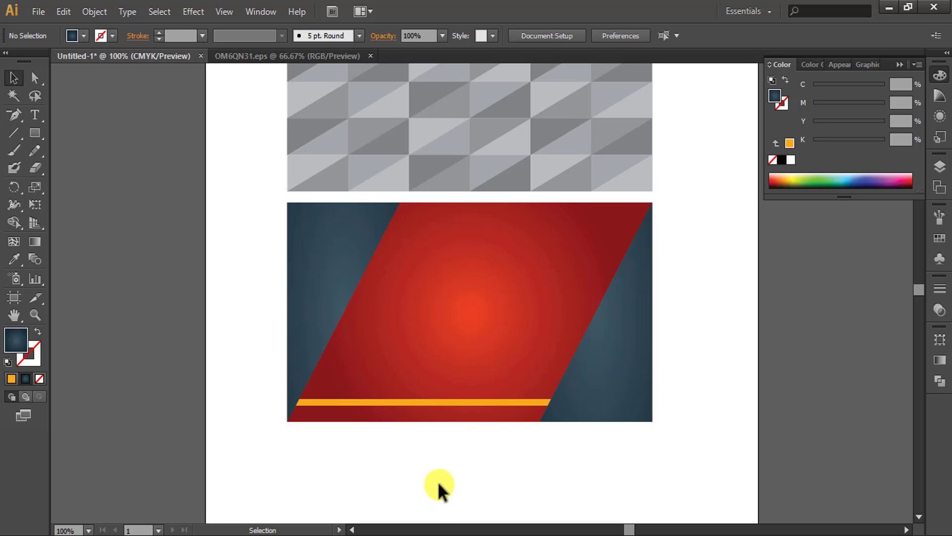
- Add a drop shadow to the left blue triangle
click(308, 258)
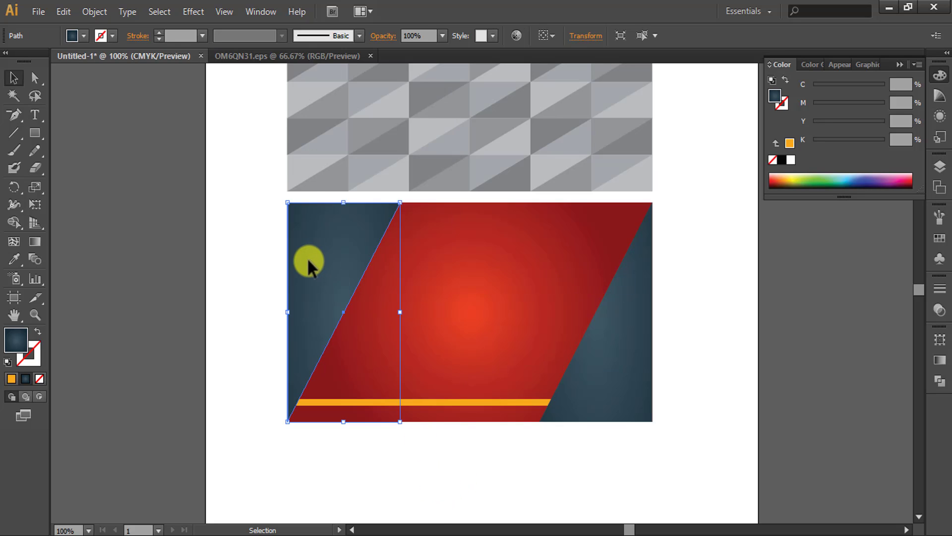
click(203, 11)
mouse_move(211, 178)
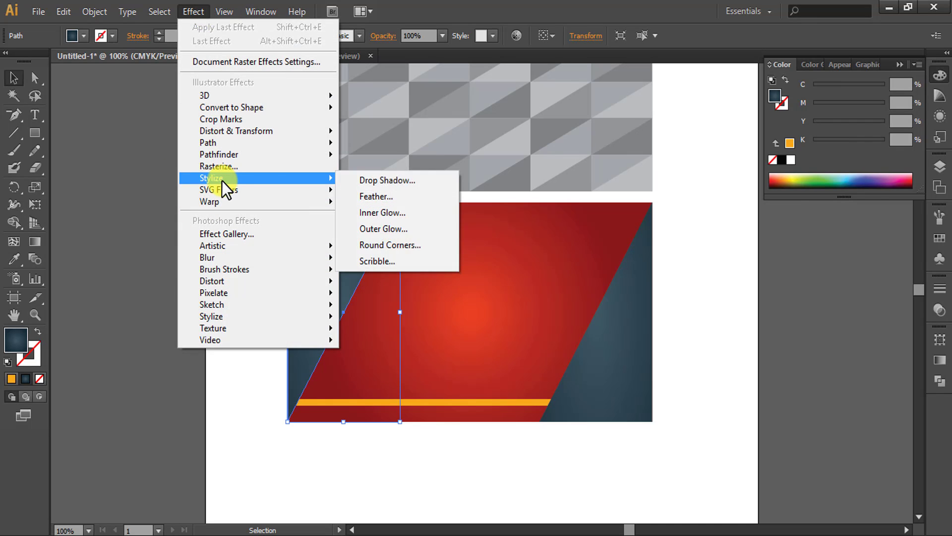
click(386, 177)
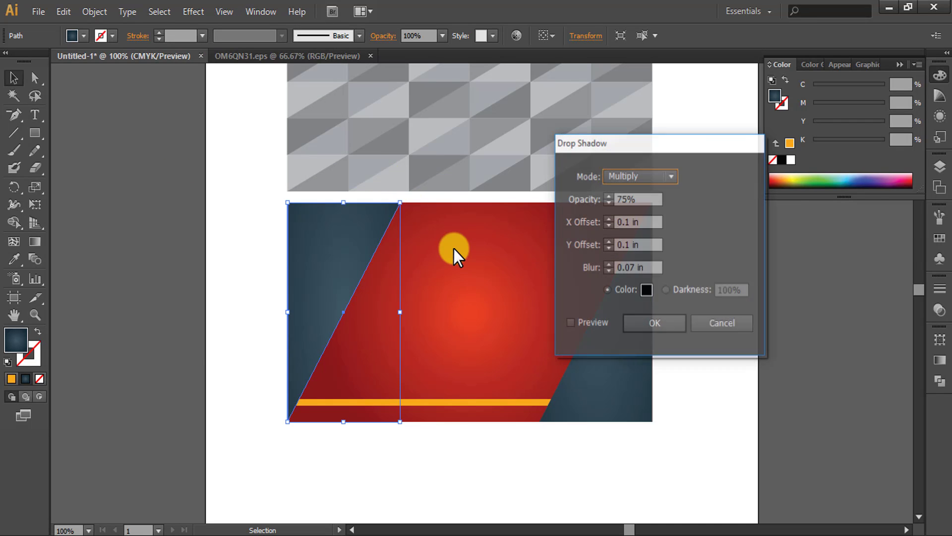
click(575, 325)
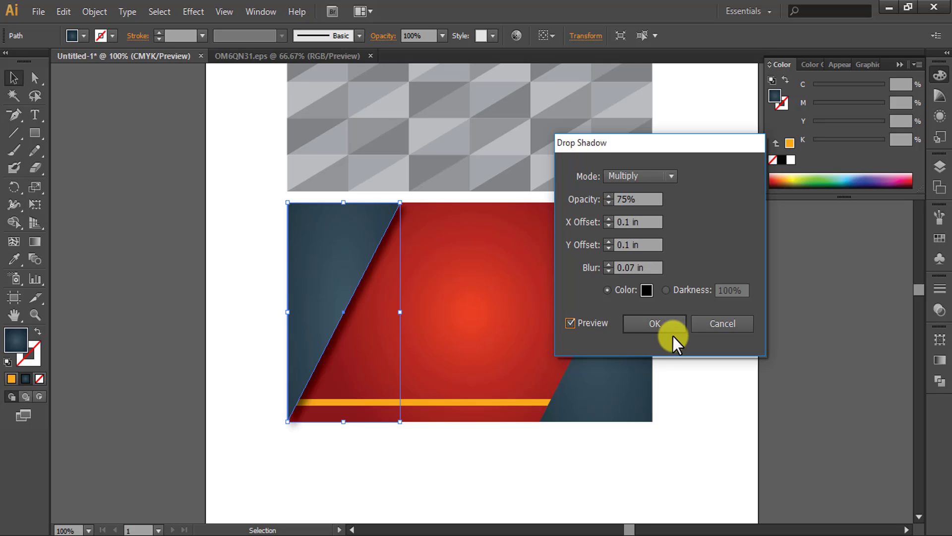
click(651, 325)
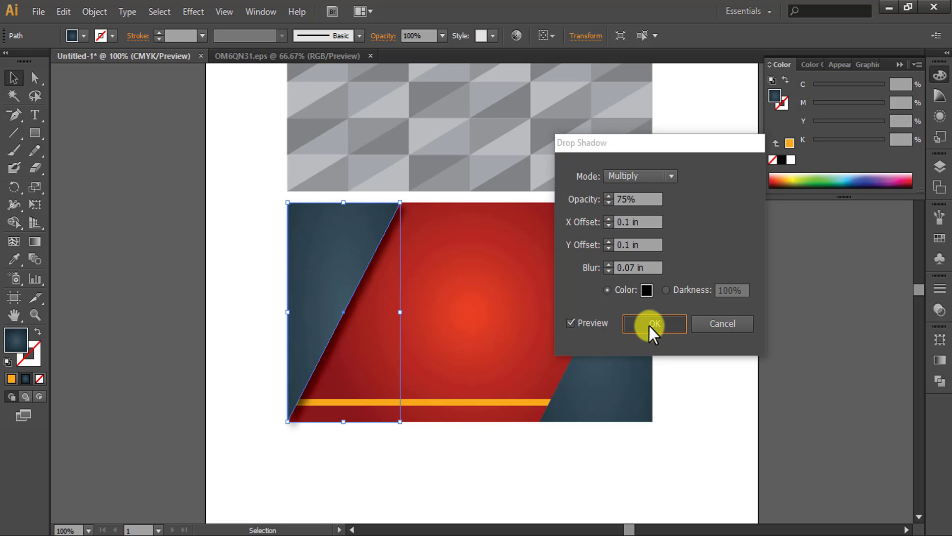
- Give the right triangle a 75% drop shadow with -0.1 in X and Y offsets, 0.07 in blur
click(625, 359)
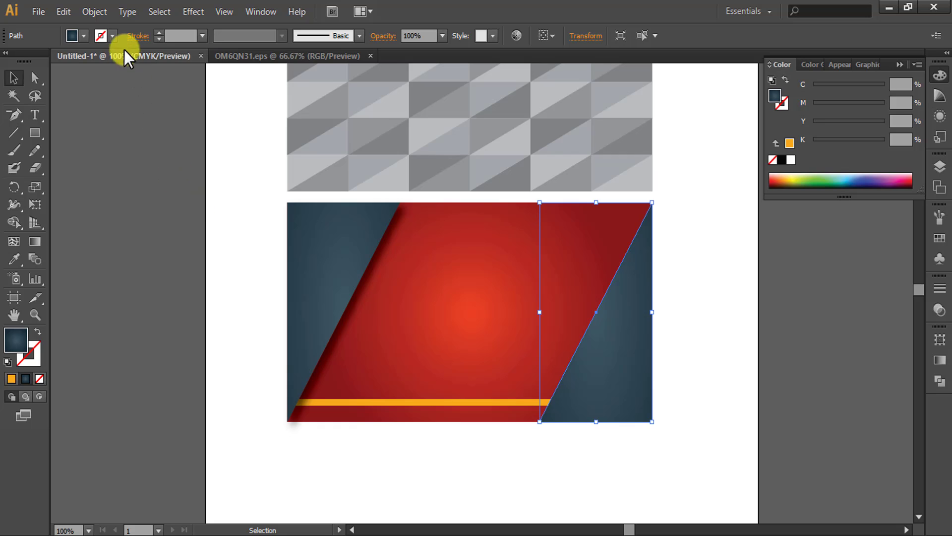
click(194, 12)
click(404, 181)
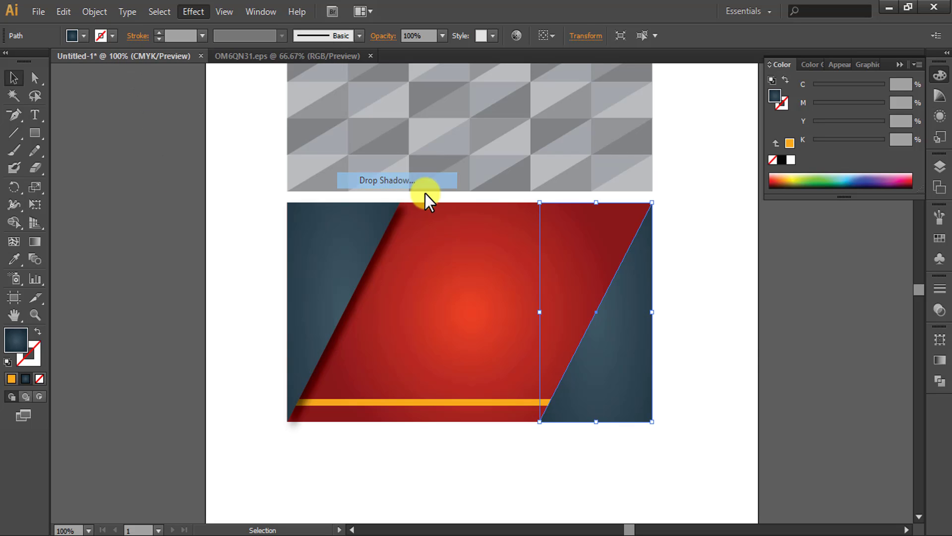
click(570, 324)
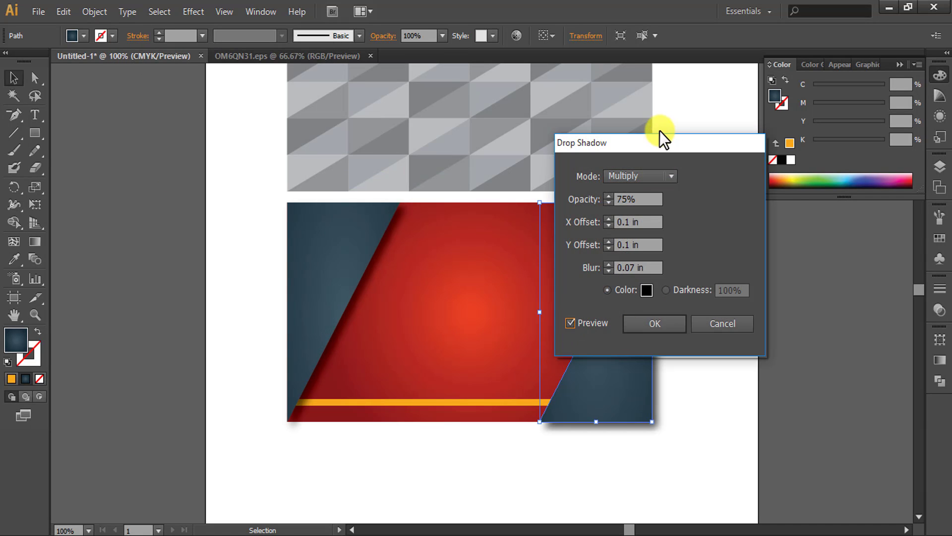
drag(658, 145, 812, 224)
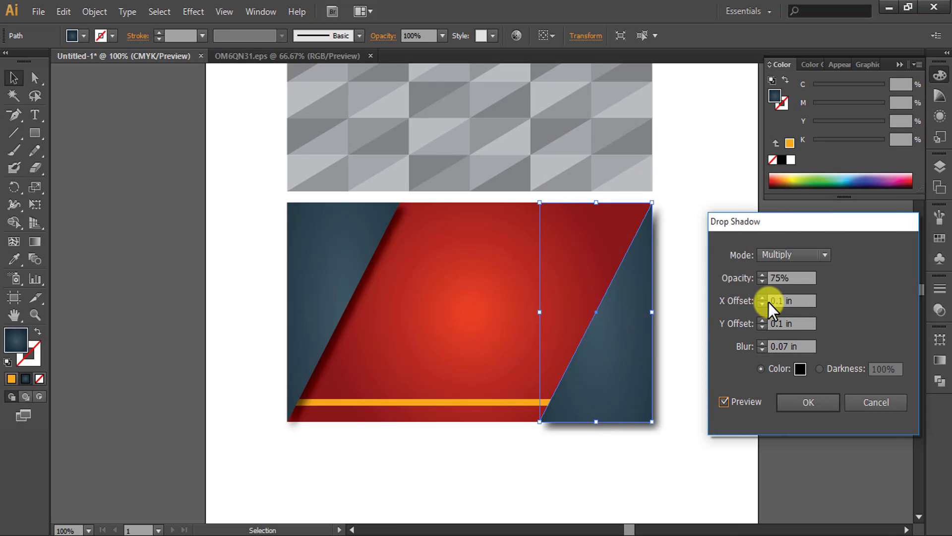
click(799, 294)
key(Tab)
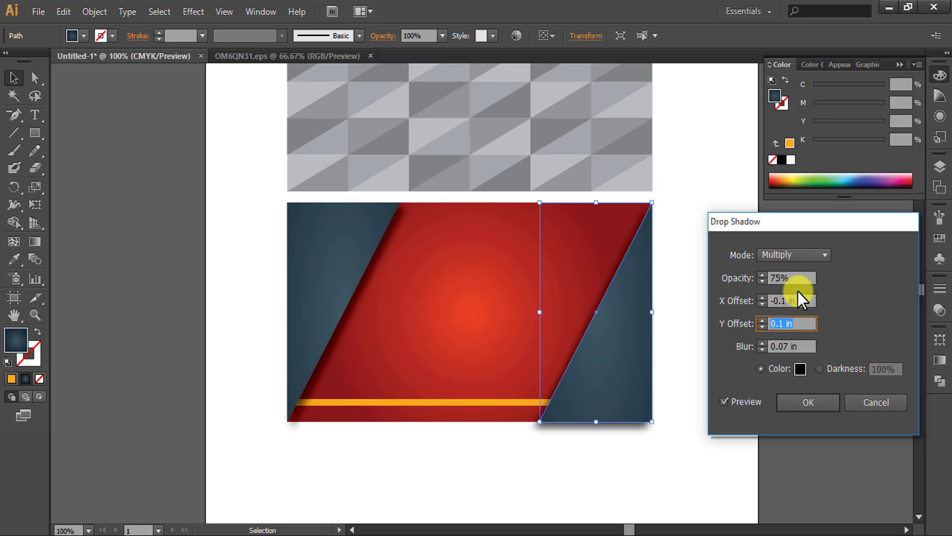
key(Right)
text(-)
key(Tab)
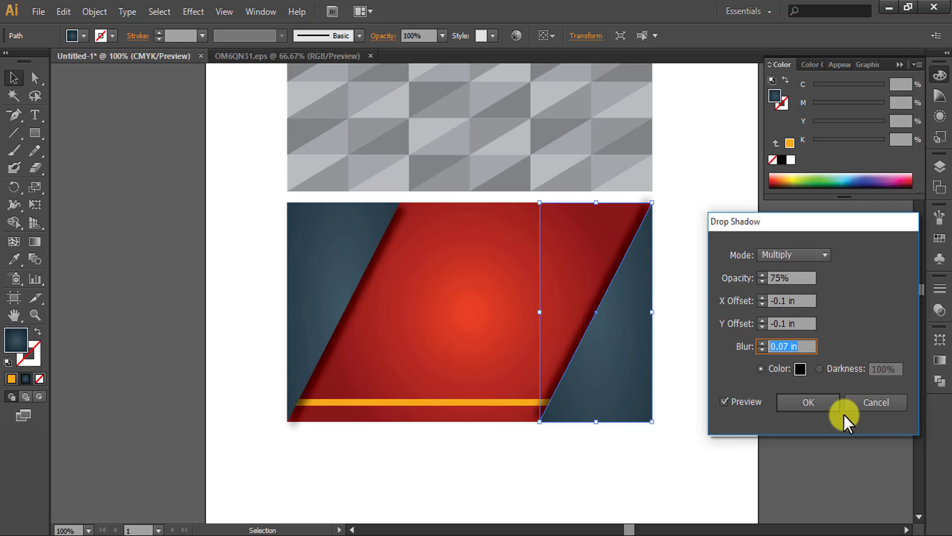
click(809, 404)
click(195, 296)
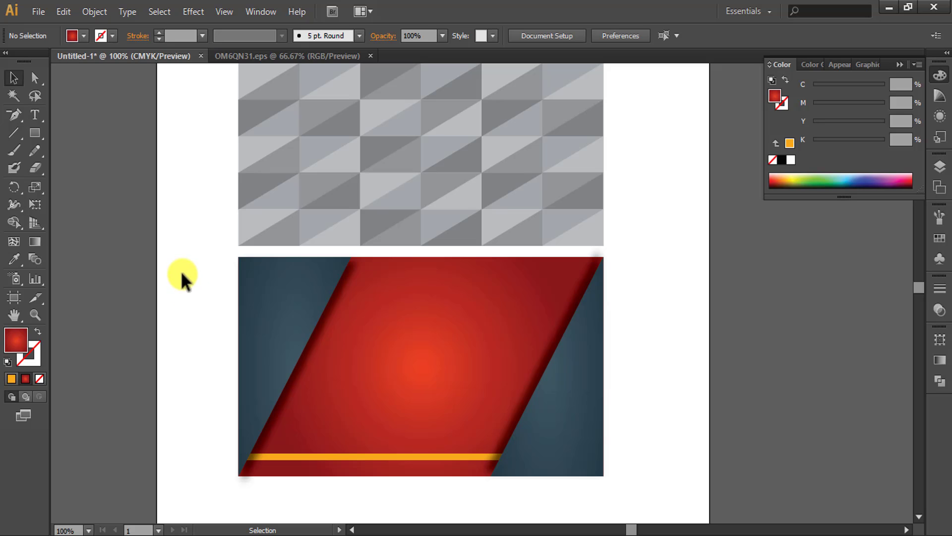
- Group all pieces of the red card together with Ctrl+G
drag(204, 262, 637, 473)
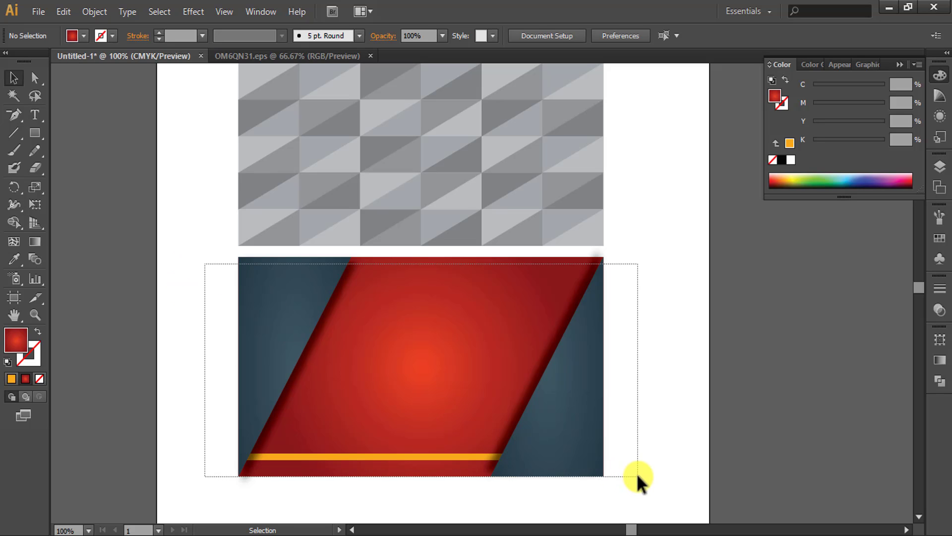
key(ctrl+g)
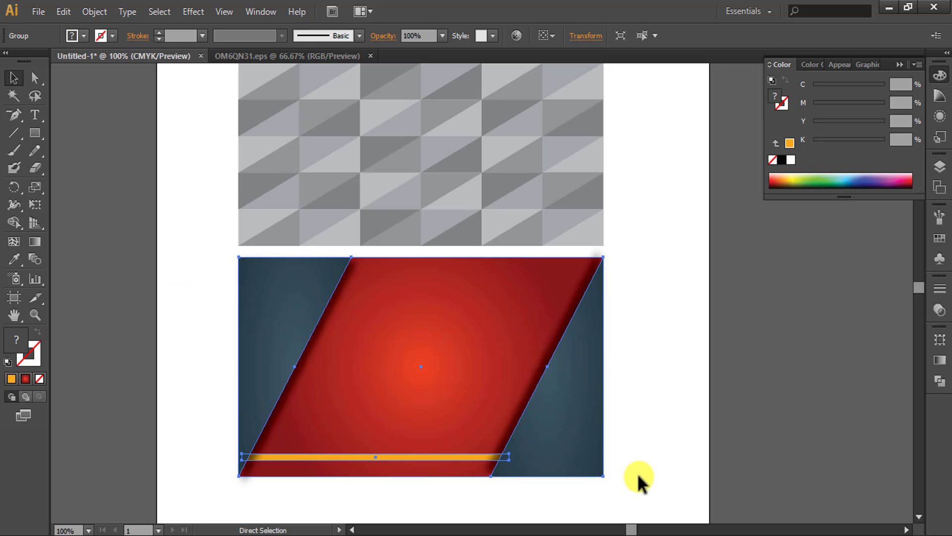
click(656, 378)
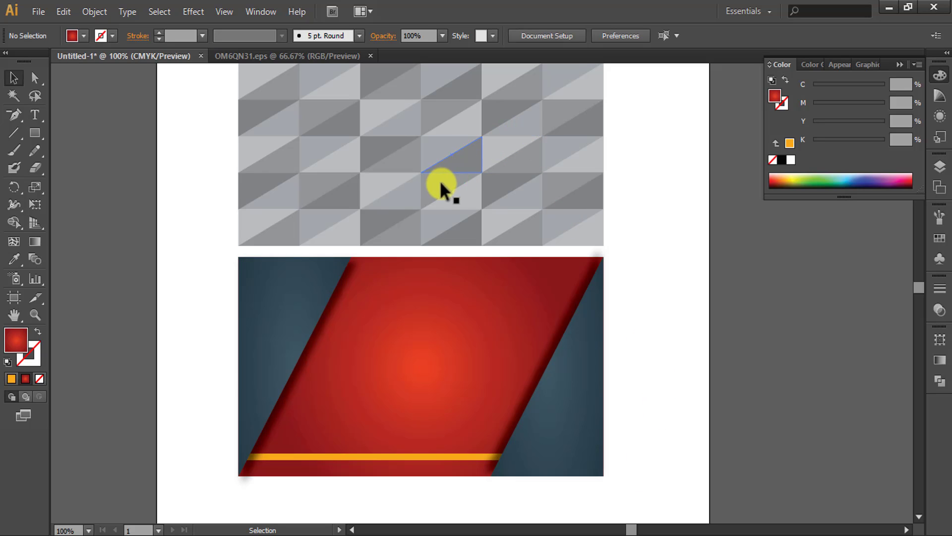
- Set the grey triangle pattern's opacity to 33%
click(407, 141)
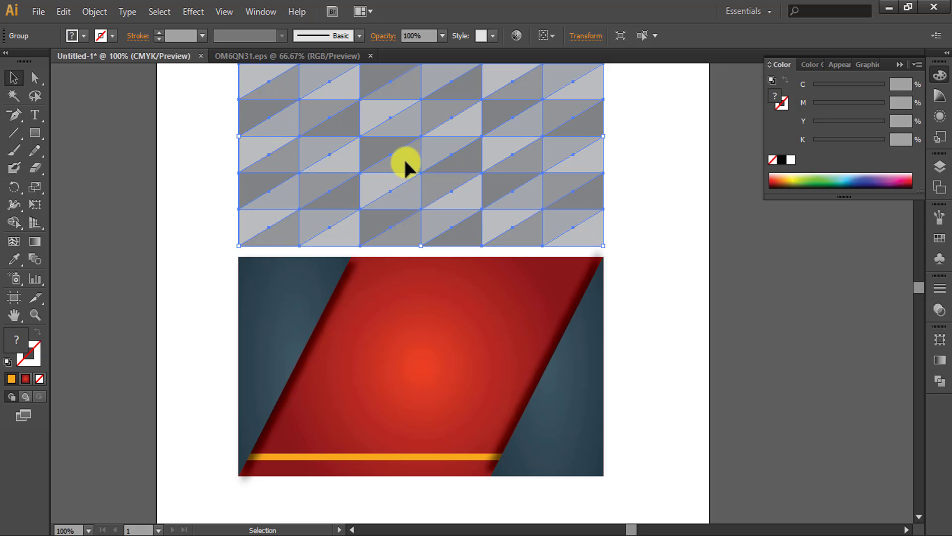
click(430, 35)
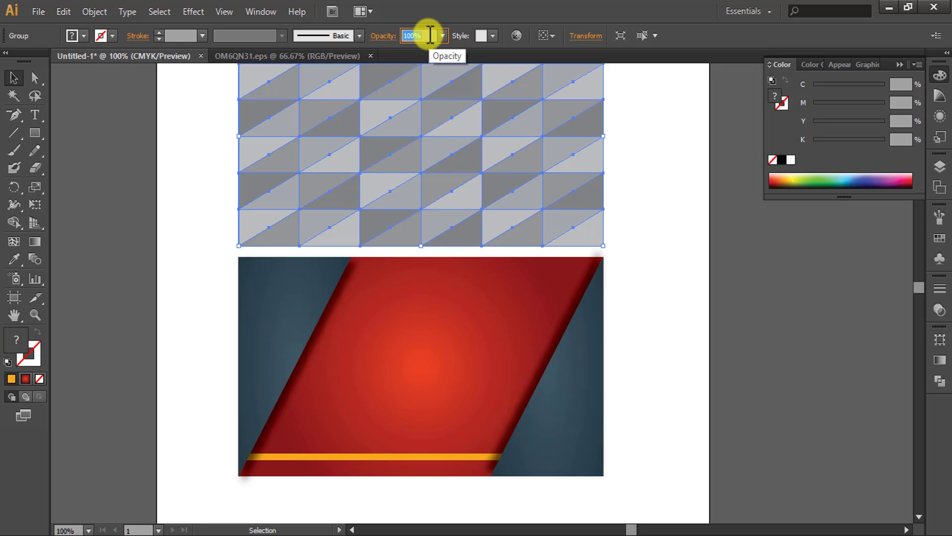
text(33)
key(Return)
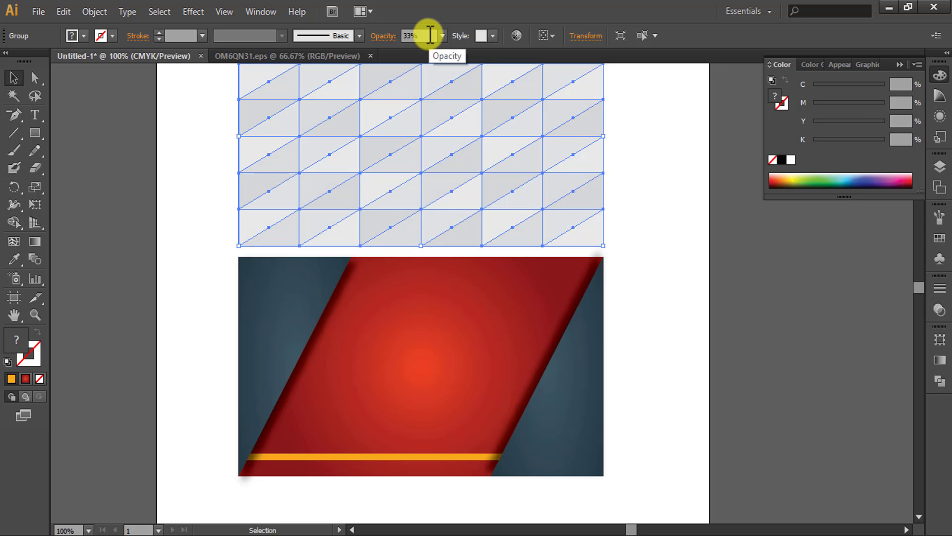
scroll(394, 243, up, 3)
click(650, 216)
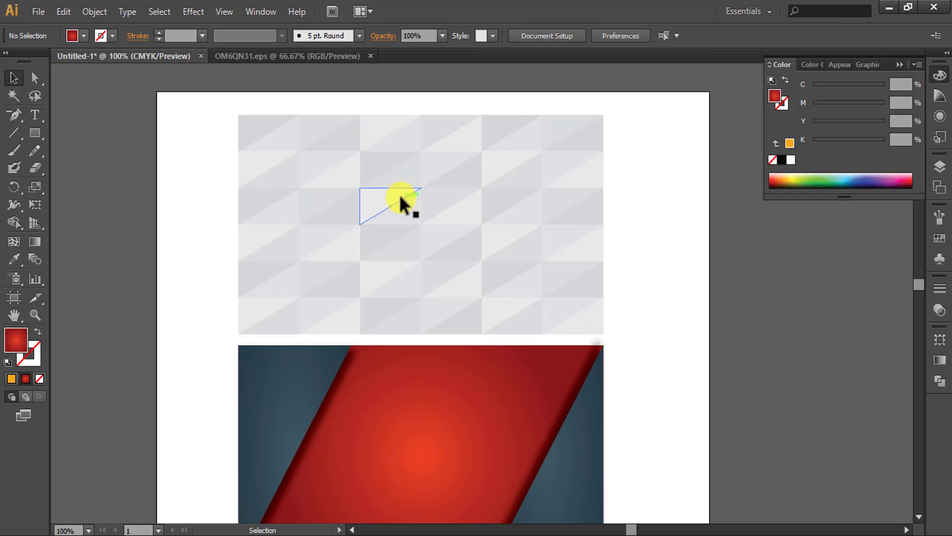
- Set the triangle pattern's blending mode to Overlay in the Transparency panel
click(399, 194)
right_click(400, 195)
mouse_move(440, 320)
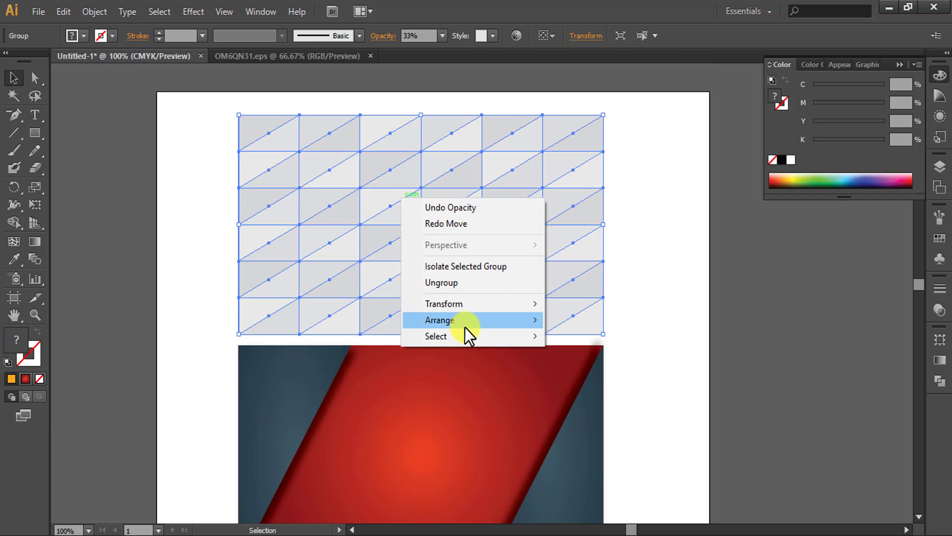
click(671, 239)
click(490, 248)
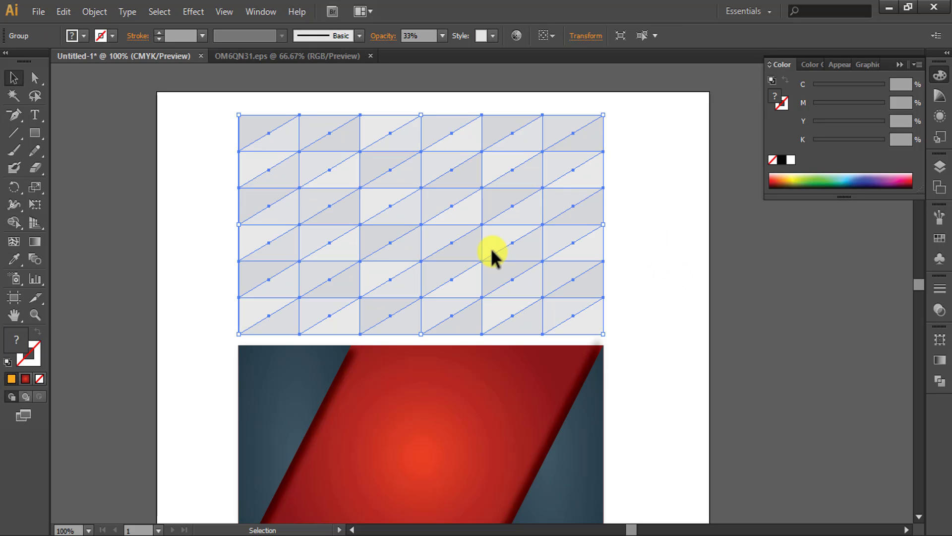
click(940, 287)
click(813, 278)
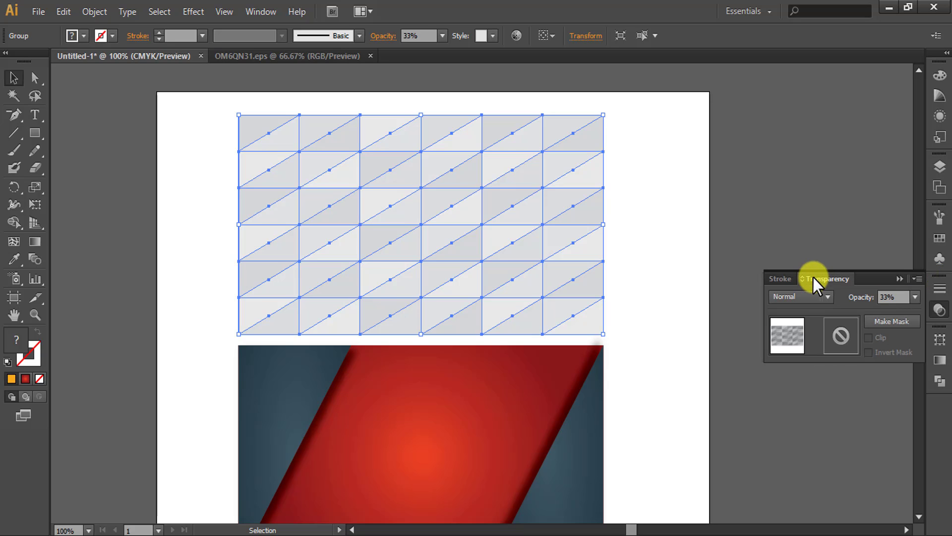
click(827, 296)
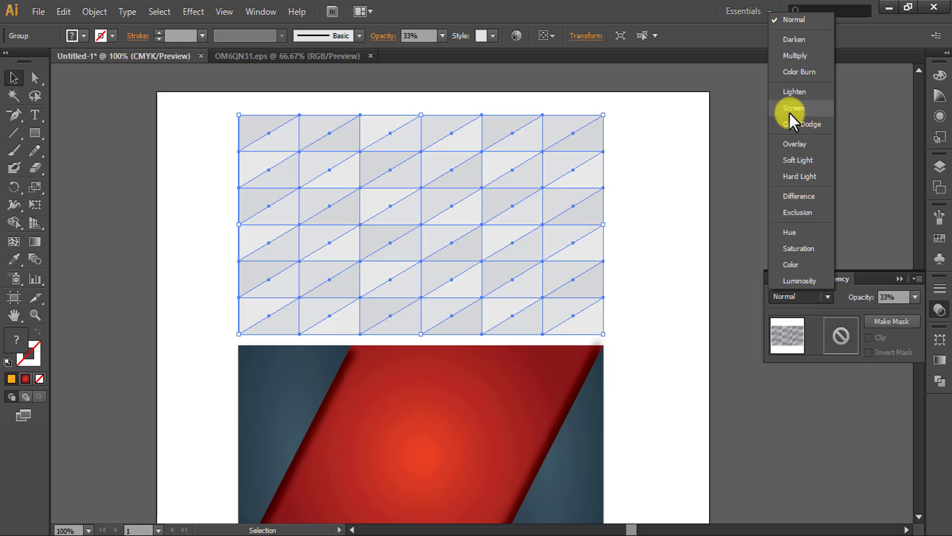
click(793, 144)
- Move the faded triangle pattern down directly over the red card
click(684, 244)
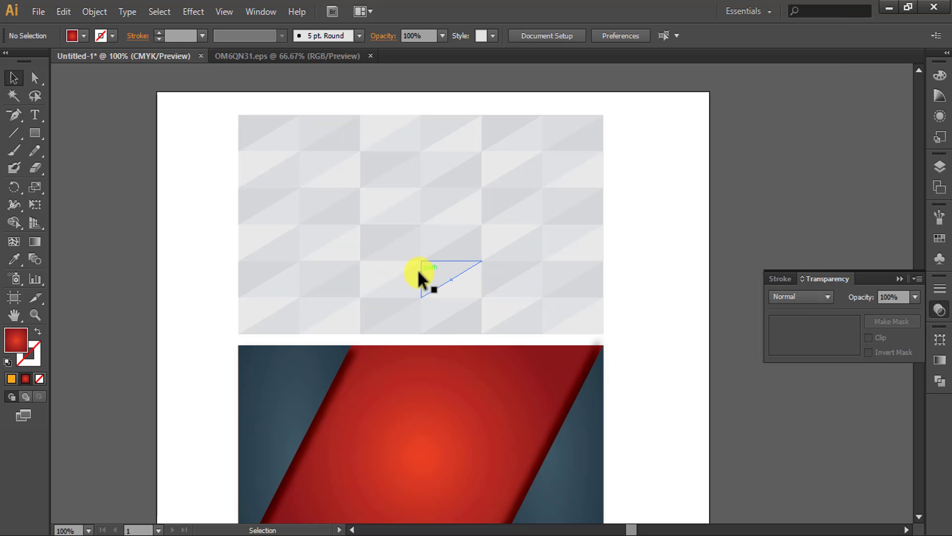
scroll(427, 271, down, 3)
scroll(431, 268, down, 1)
mouse_move(409, 103)
mouse_down()
mouse_move(421, 322)
mouse_move(412, 334)
mouse_up()
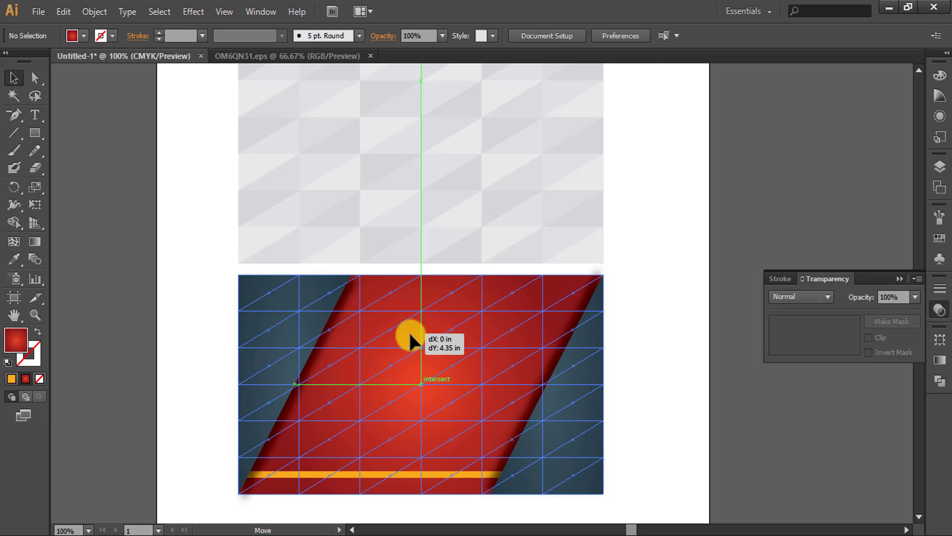
drag(410, 332, 409, 332)
scroll(523, 195, down, 2)
scroll(581, 200, down, 1)
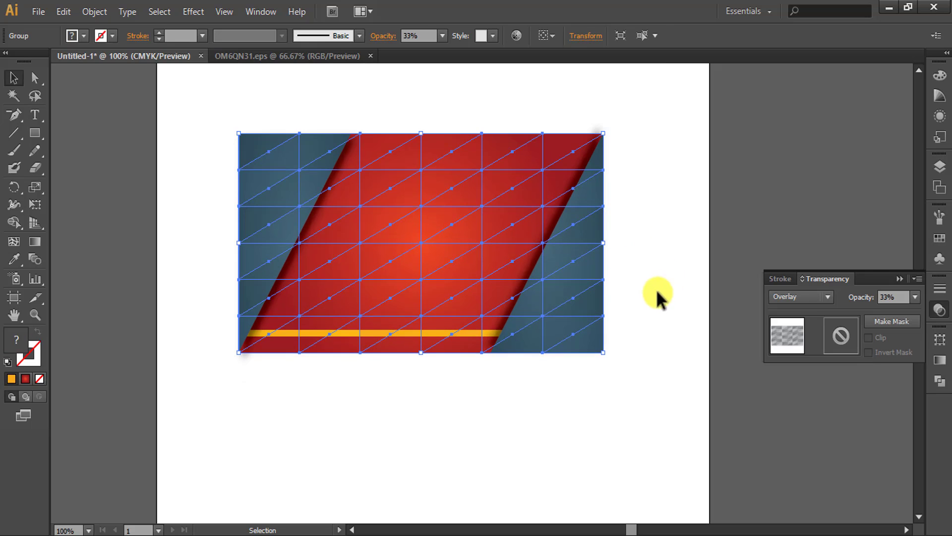
click(656, 290)
click(386, 238)
key(a)
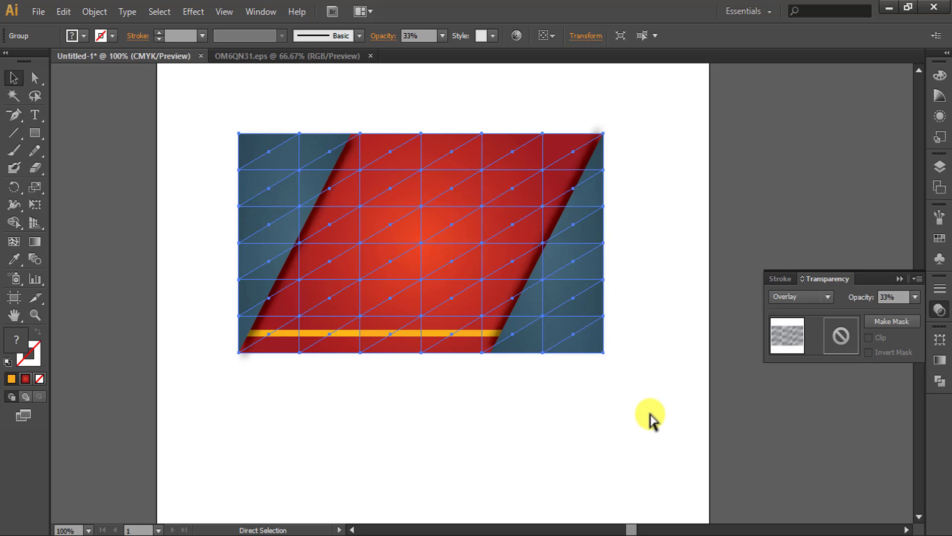
key(v)
click(632, 429)
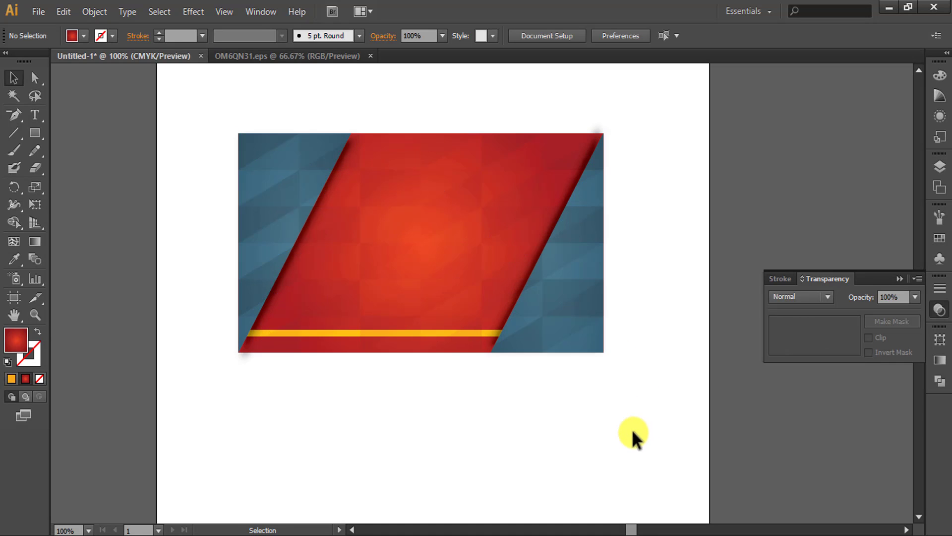
- Select the pattern and red card together and move them up about 0.63 in
scroll(547, 434, up, 1)
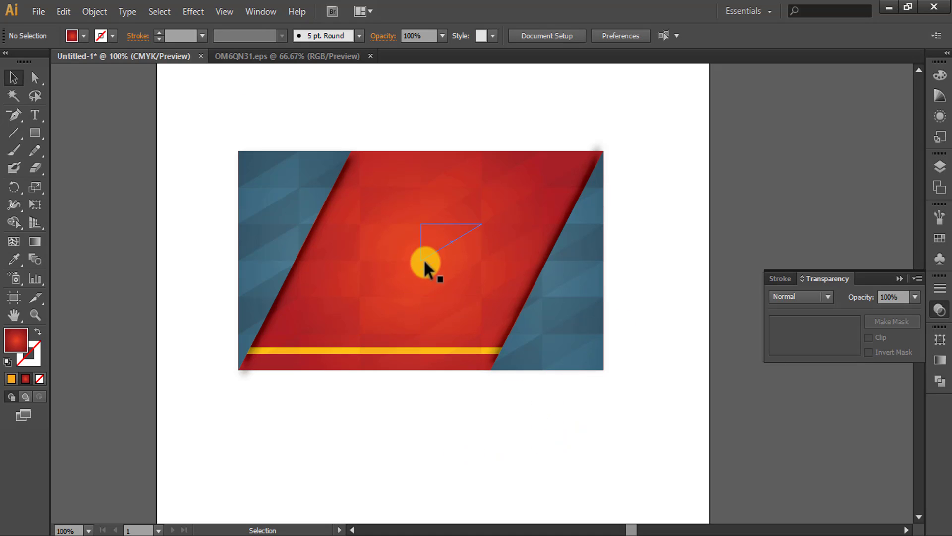
scroll(424, 259, down, 3)
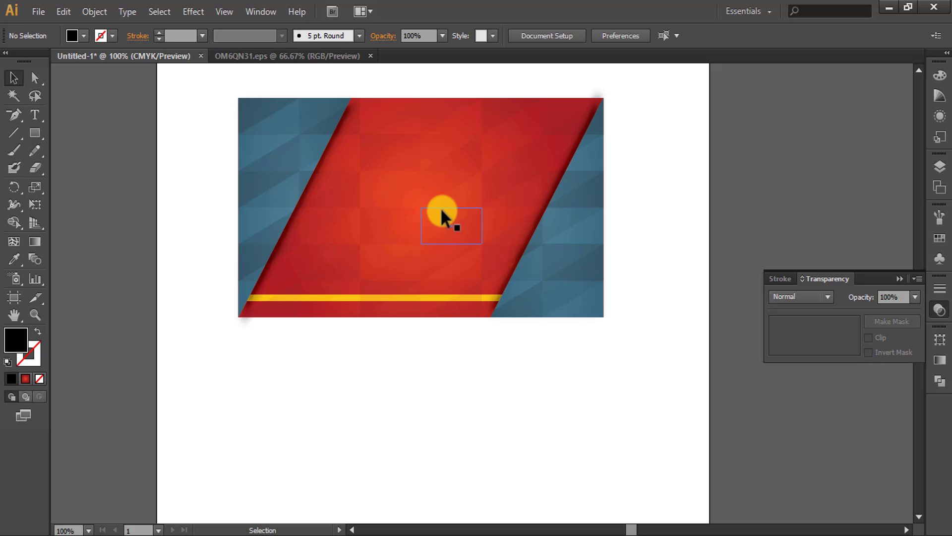
scroll(441, 212, down, 1)
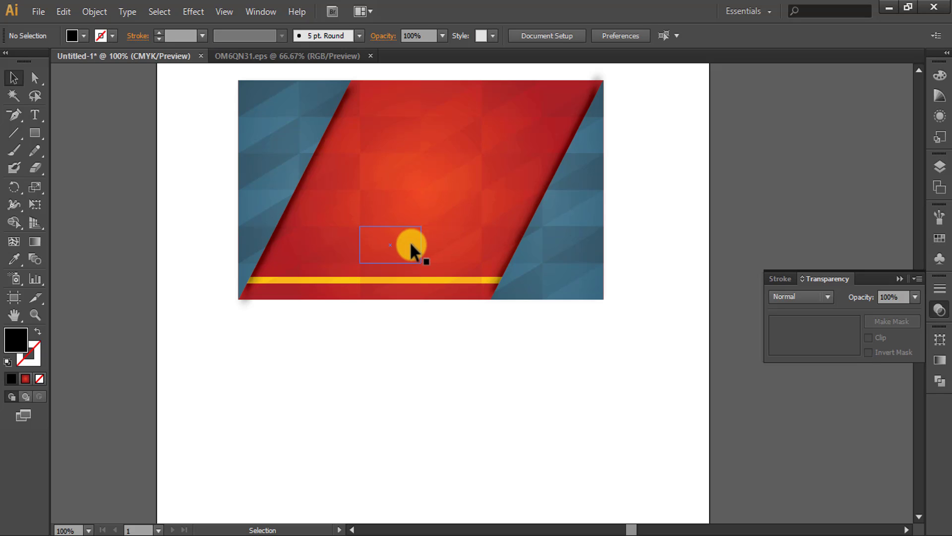
scroll(410, 241, down, 1)
scroll(410, 241, up, 1)
scroll(410, 241, down, 2)
scroll(409, 241, down, 2)
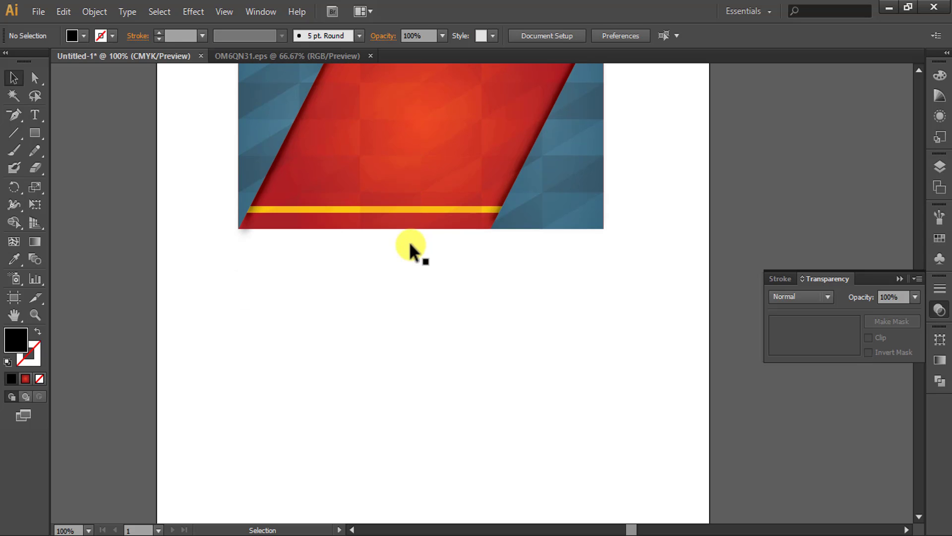
scroll(410, 241, up, 5)
scroll(409, 242, up, 1)
drag(214, 114, 670, 423)
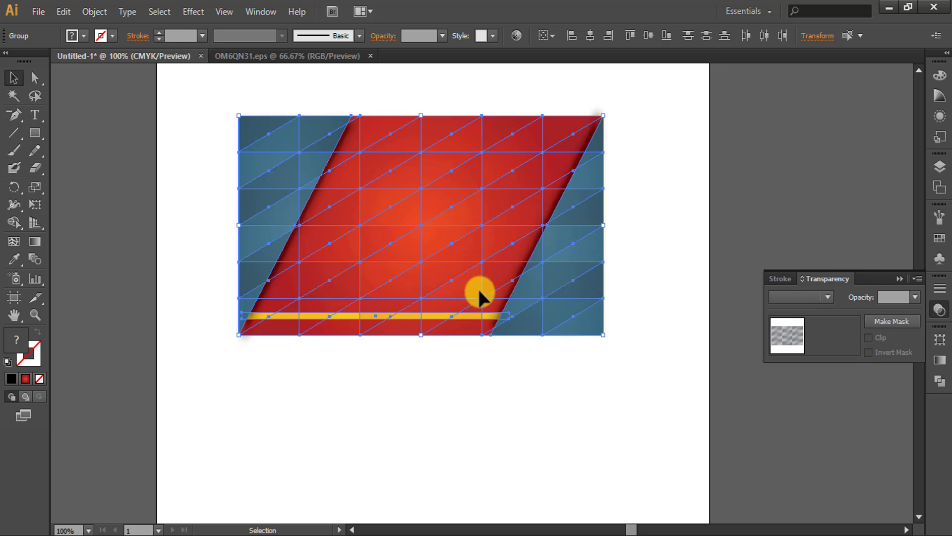
scroll(479, 295, up, 2)
scroll(459, 387, up, 1)
scroll(419, 340, up, 2)
drag(416, 359, 406, 197)
scroll(424, 317, up, 6)
scroll(419, 357, up, 2)
mouse_move(419, 385)
mouse_down()
mouse_move(420, 352)
mouse_move(441, 353)
mouse_up()
scroll(441, 353, down, 5)
scroll(457, 249, down, 2)
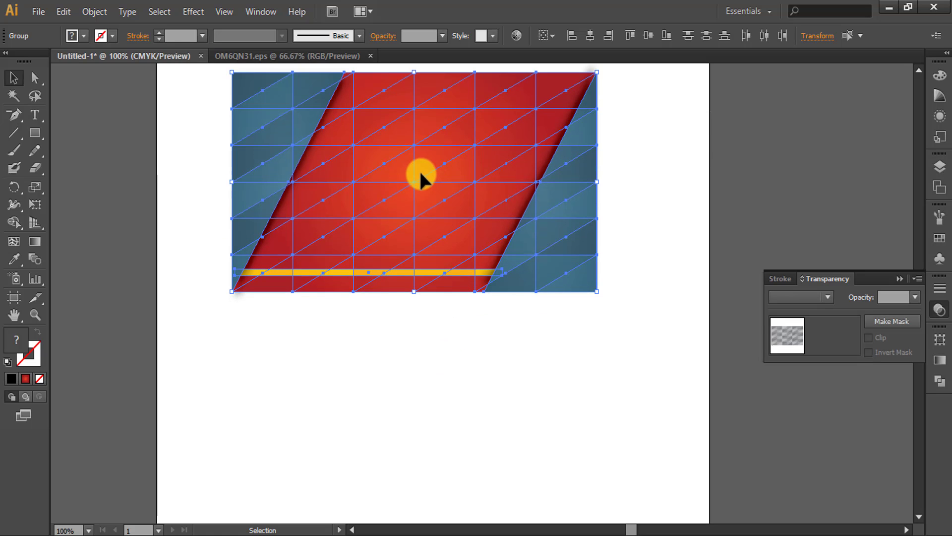
- Duplicate the finished card straight below and nudge the copy into alignment
drag(419, 174, 420, 419)
scroll(643, 367, down, 5)
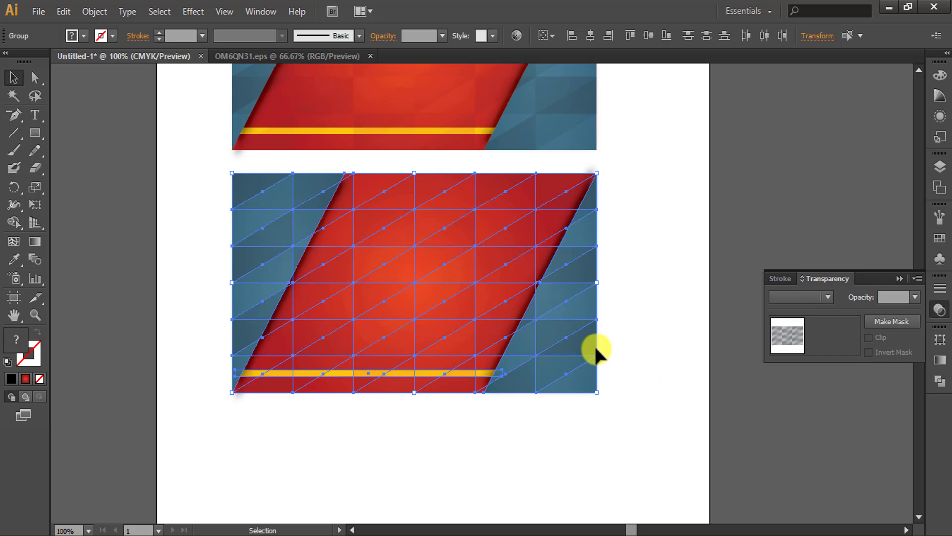
key(Left)
key(Left)
key(Left)
key(Left)
key(Down)
key(Down)
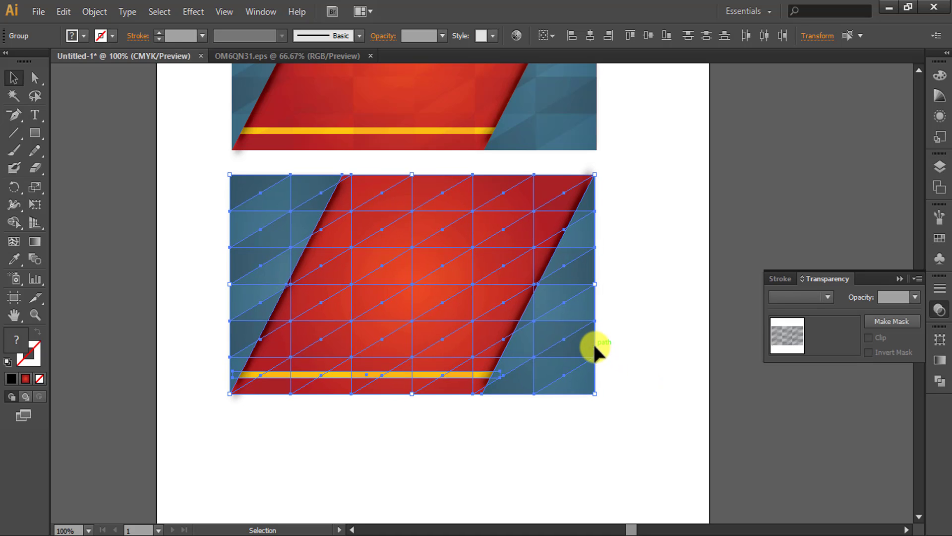
key(Down)
key(Down)
key(shift+Down)
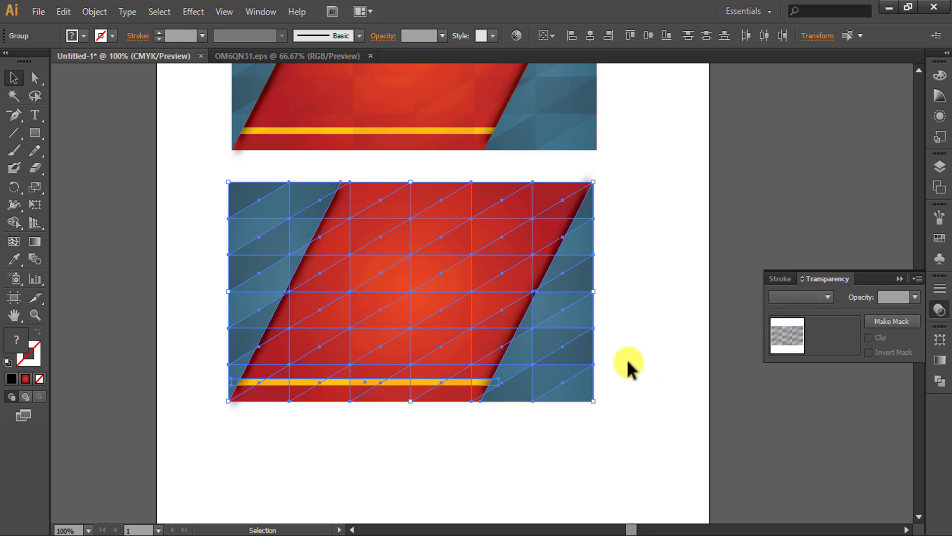
scroll(627, 361, up, 3)
scroll(628, 364, down, 2)
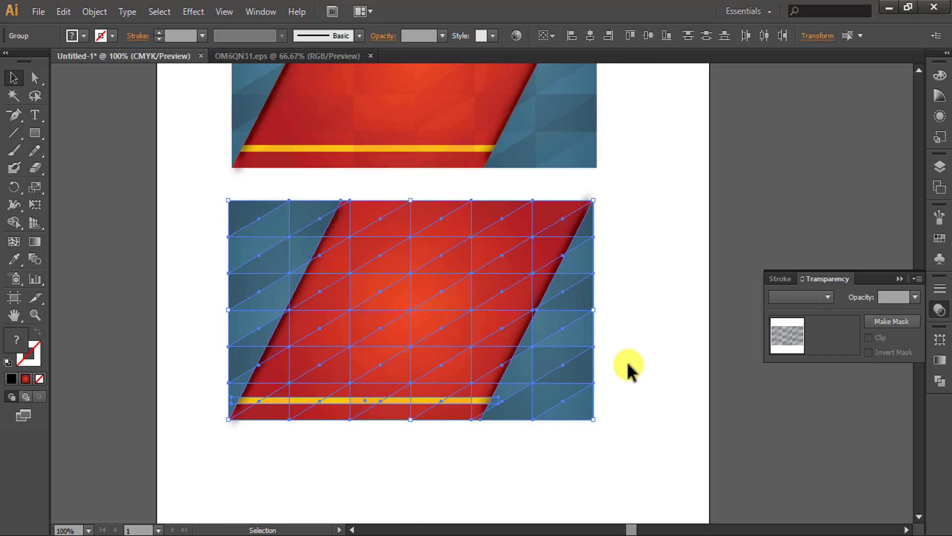
- Drag the copied grid pattern group down below the second card
click(421, 368)
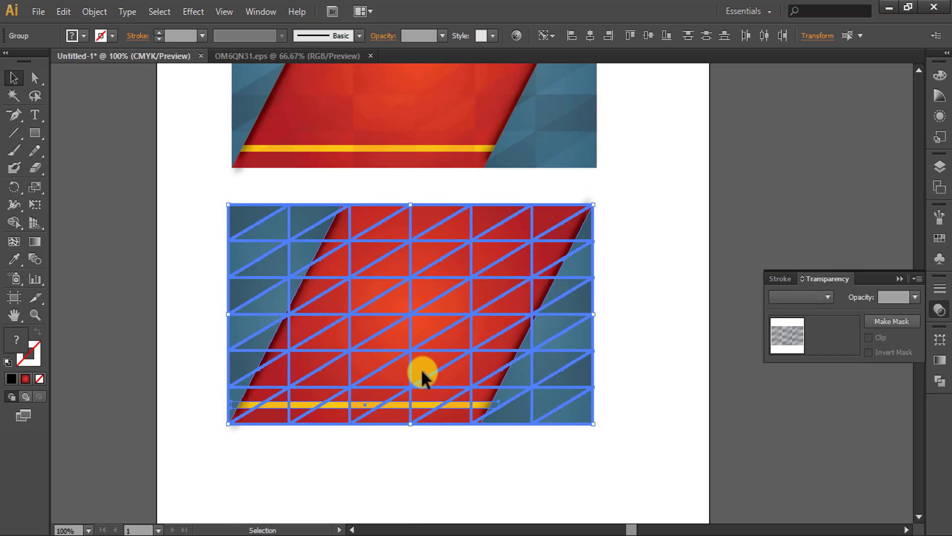
click(677, 406)
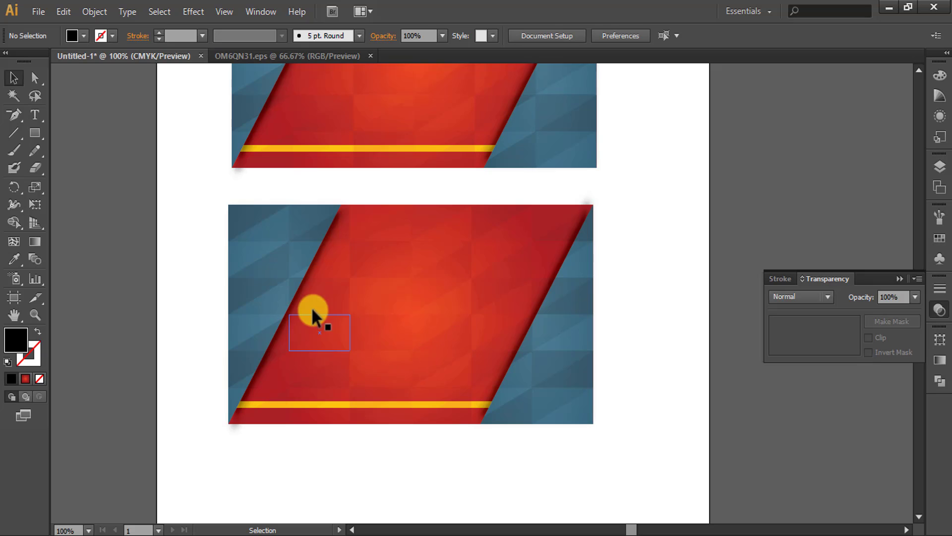
click(271, 284)
drag(418, 289, 429, 448)
- Delete the left blue triangle and move the right triangle and yellow stripe off the card
scroll(442, 421, down, 2)
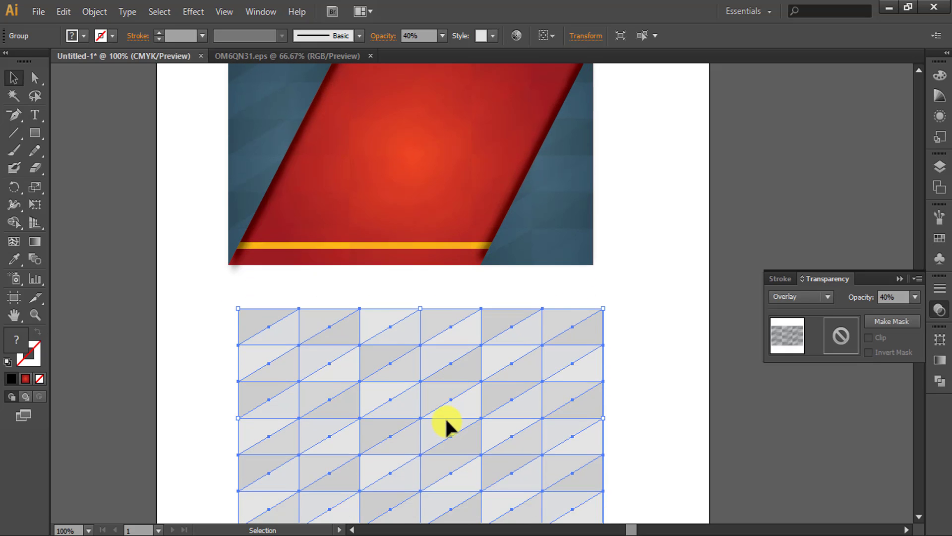
scroll(418, 201, up, 2)
click(277, 212)
key(Delete)
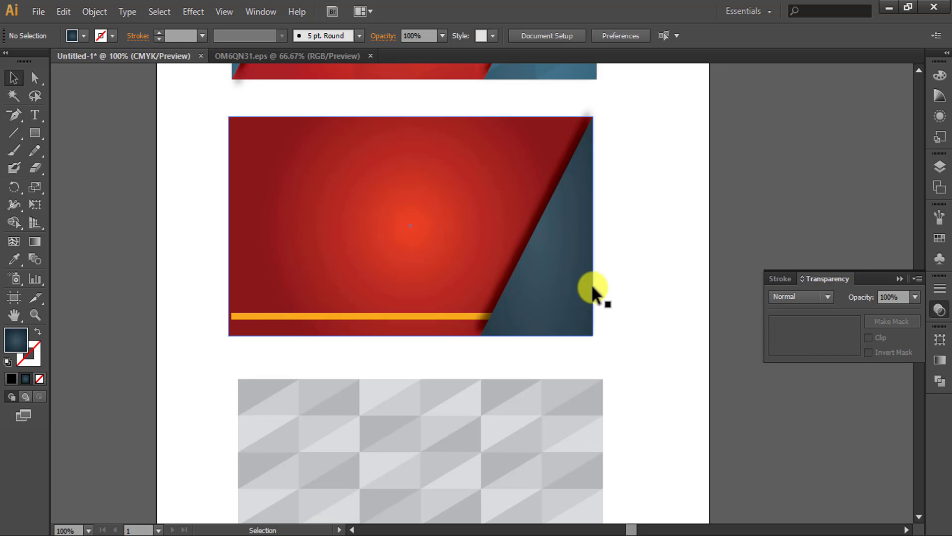
mouse_move(591, 284)
mouse_down()
mouse_move(640, 297)
mouse_move(659, 292)
mouse_up()
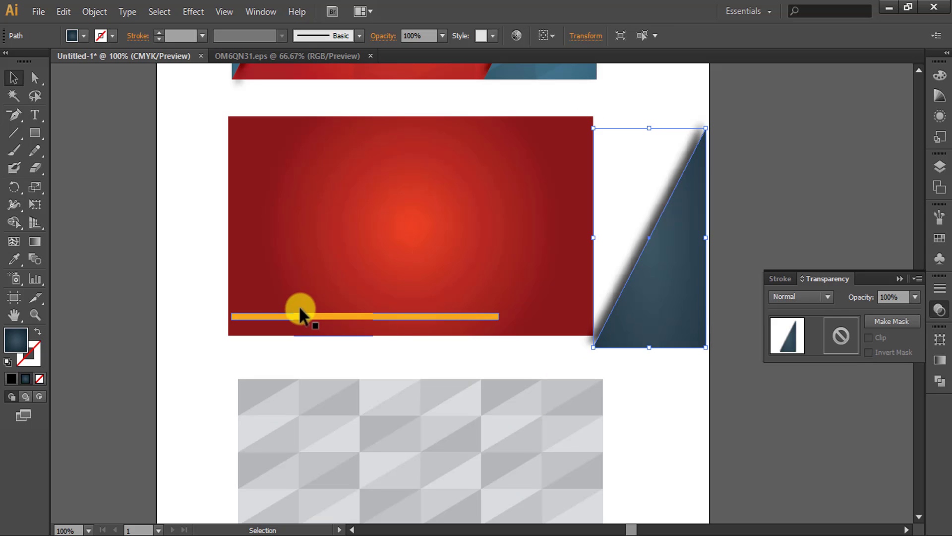
drag(308, 316, 315, 351)
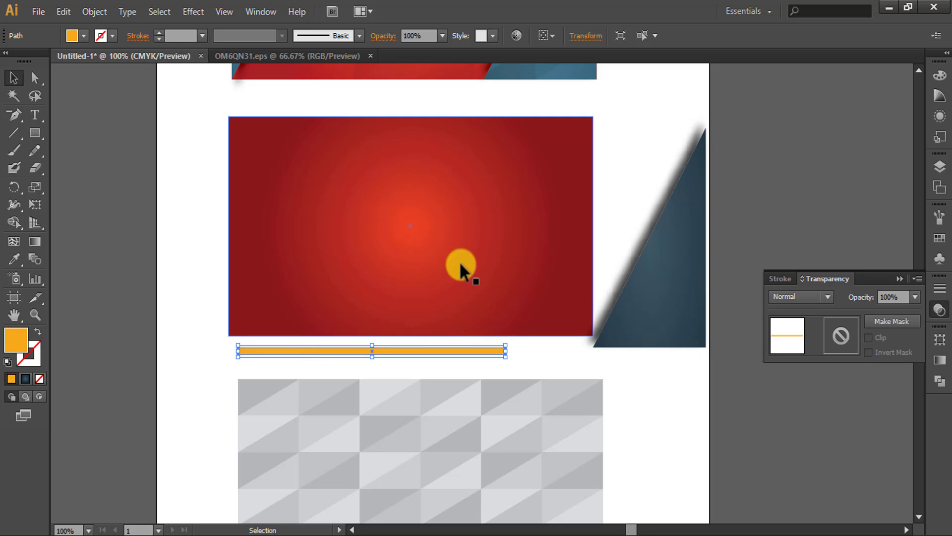
click(346, 247)
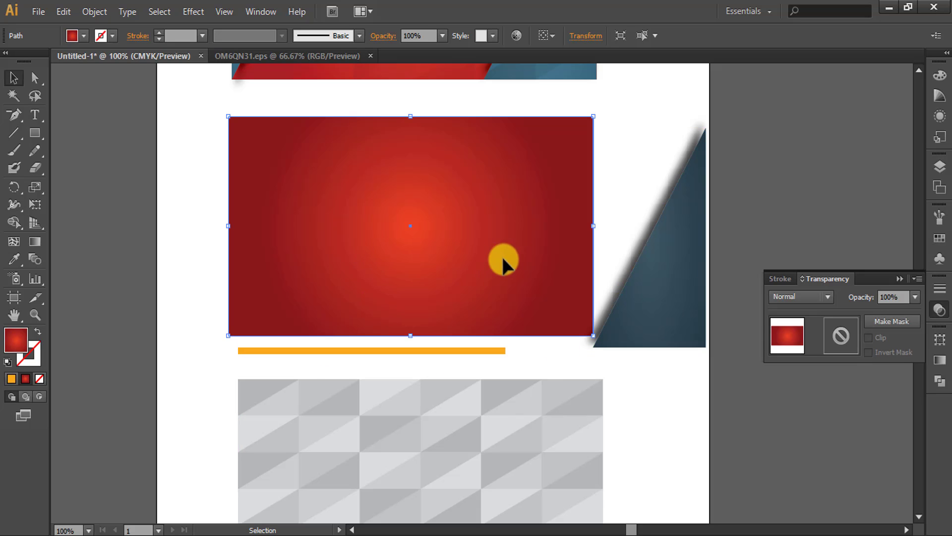
- Draw a rectangle about 6.97 by 4.03 in covering the red card
click(33, 134)
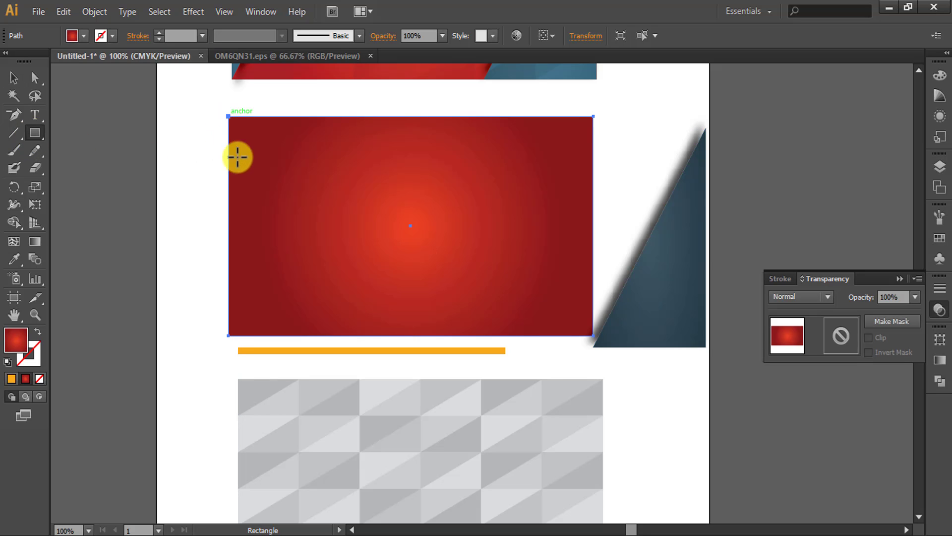
drag(229, 116, 294, 331)
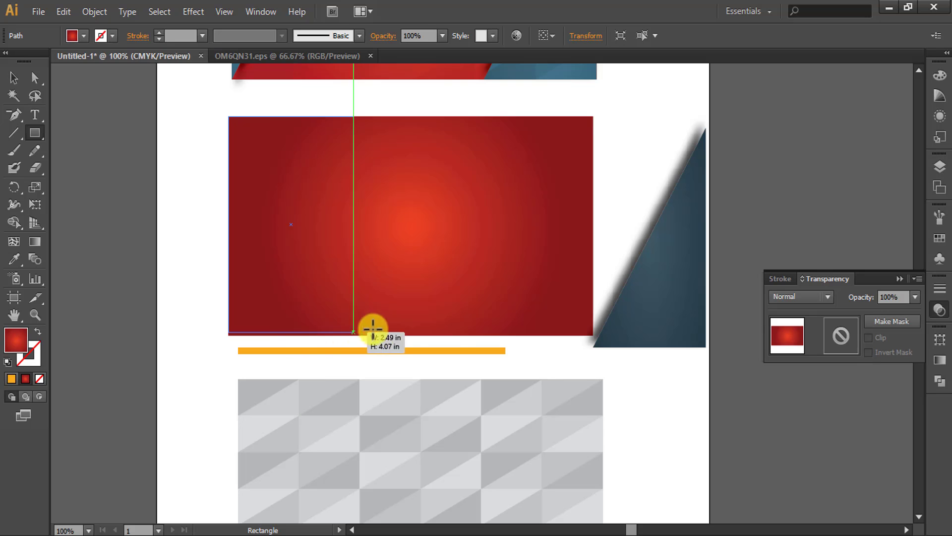
mouse_move(294, 331)
mouse_down()
mouse_move(569, 326)
mouse_move(592, 335)
mouse_up()
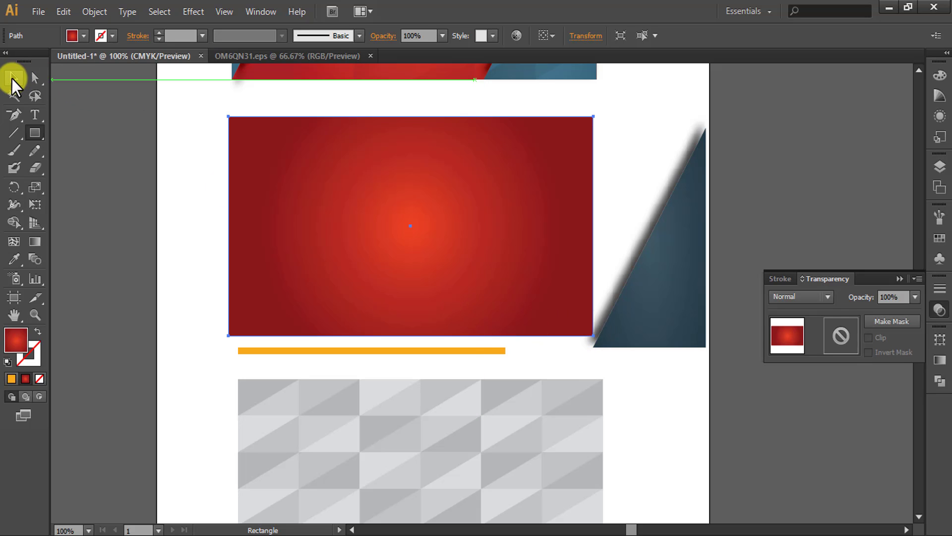
- Give the new rectangle the dark blue gradient and remove its bottom-right corner point
click(13, 258)
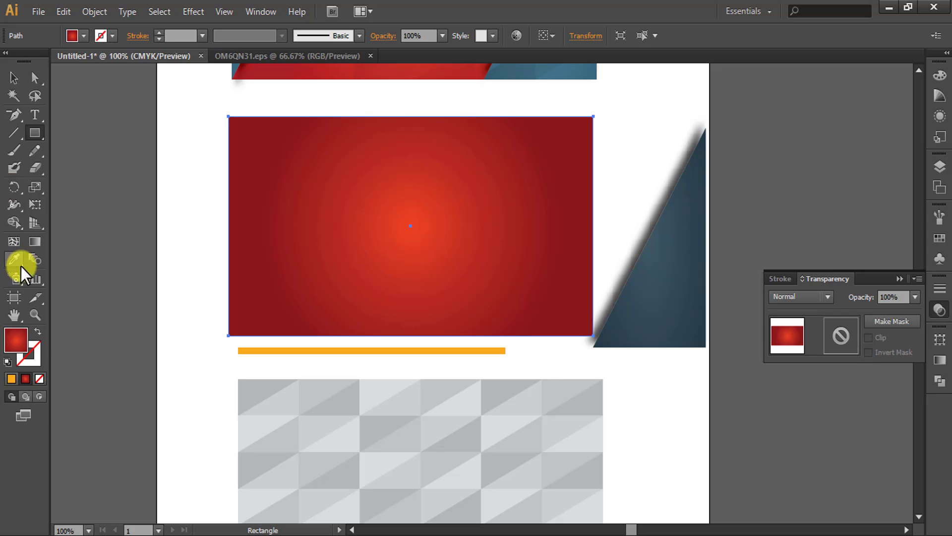
click(672, 291)
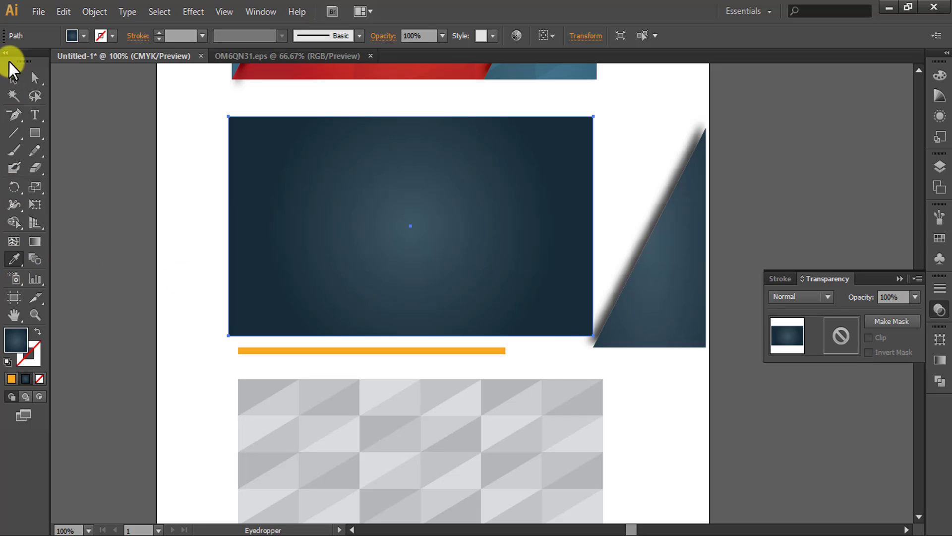
click(14, 113)
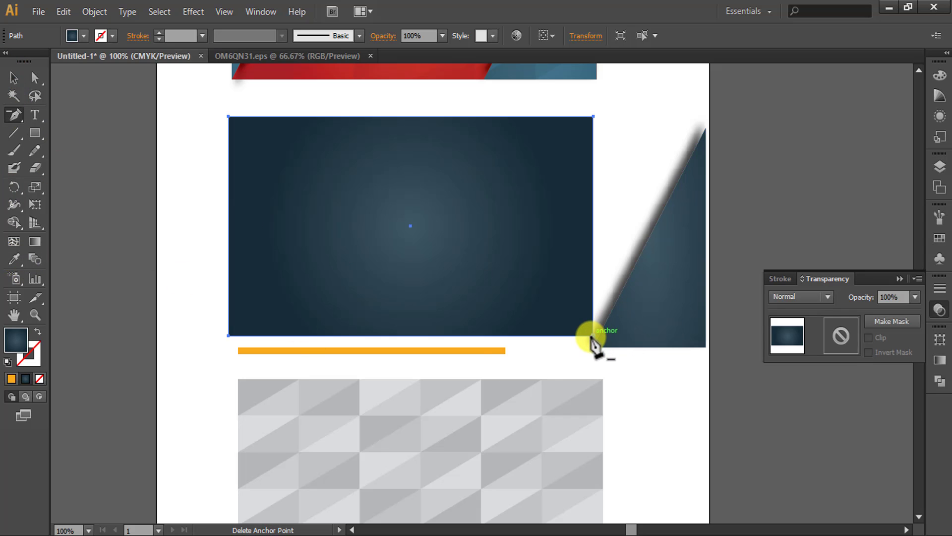
click(593, 336)
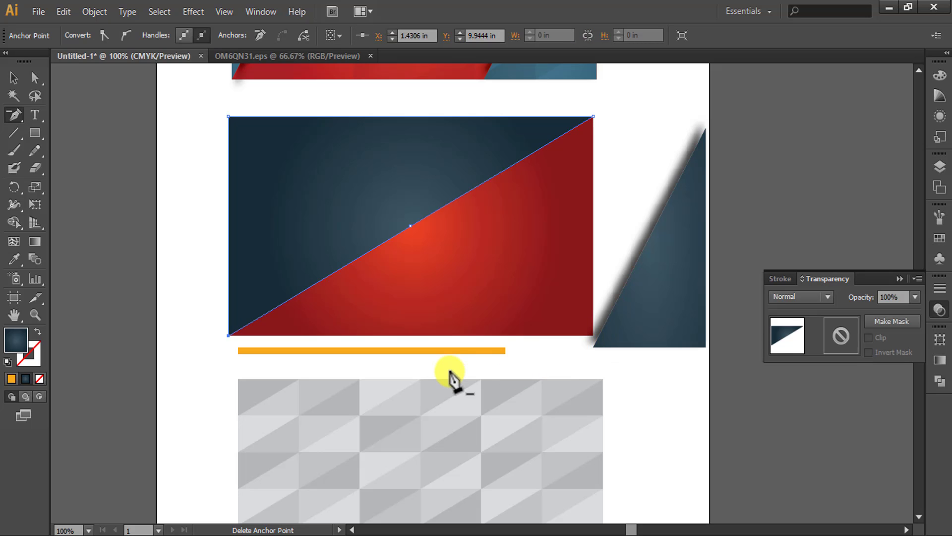
- Draw a tall rectangle over the card's left side and remove its top-right corner point
click(35, 134)
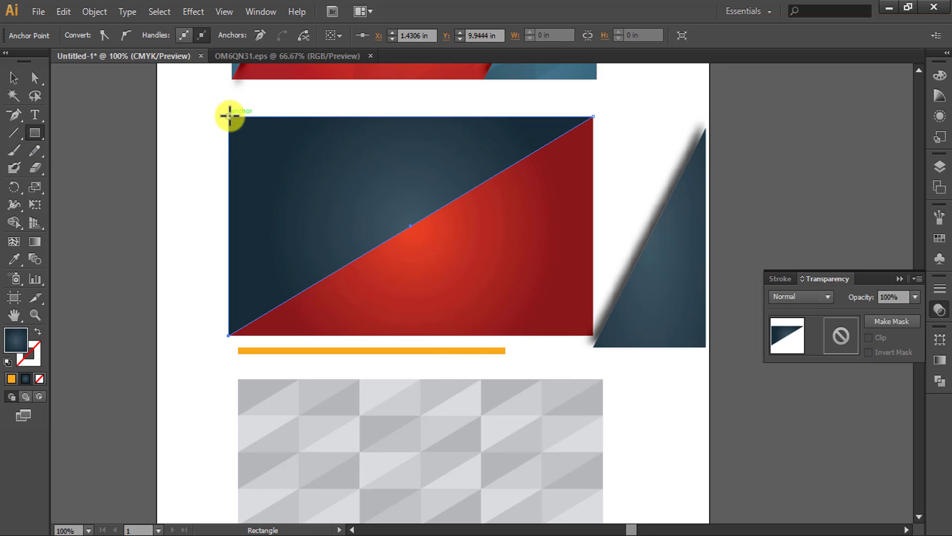
drag(229, 116, 382, 336)
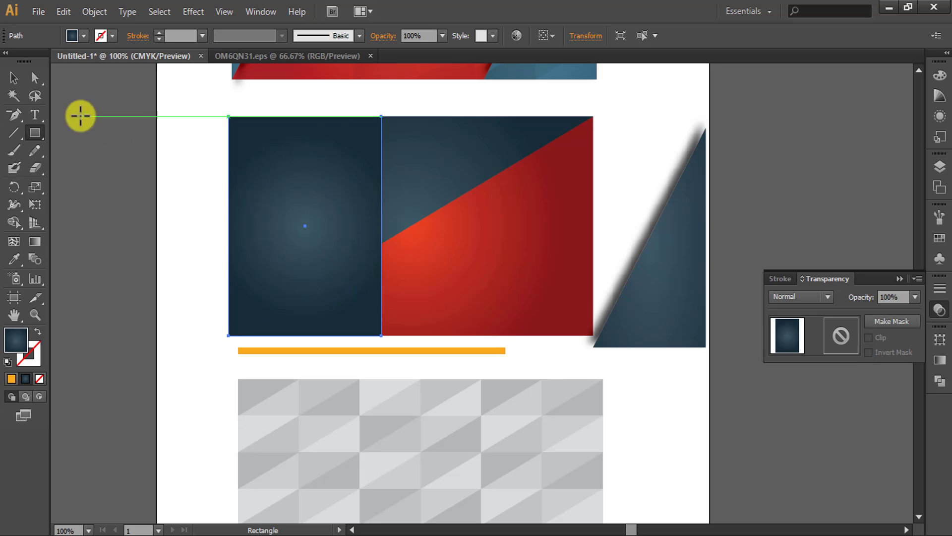
click(14, 114)
click(381, 116)
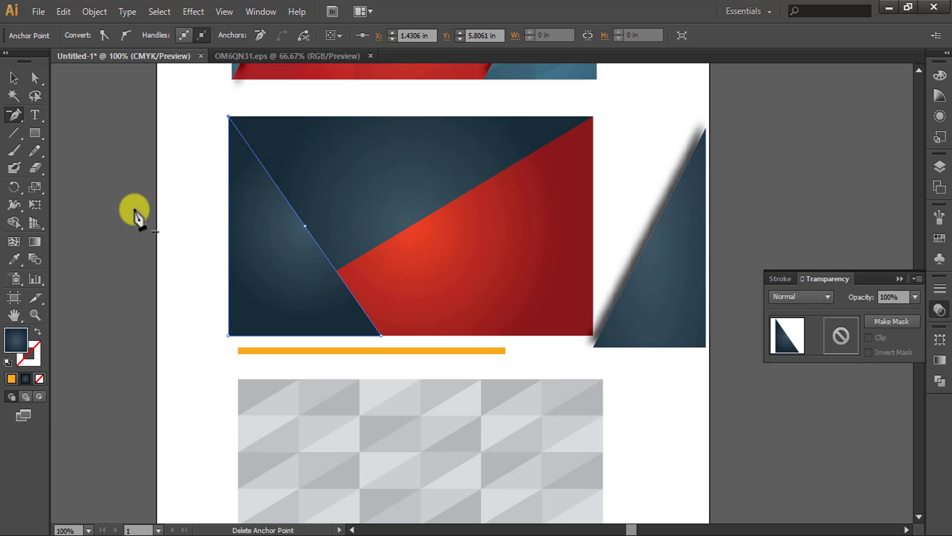
- Bring the large diagonal blue triangle to the front, then deselect
click(14, 78)
click(389, 188)
right_click(405, 177)
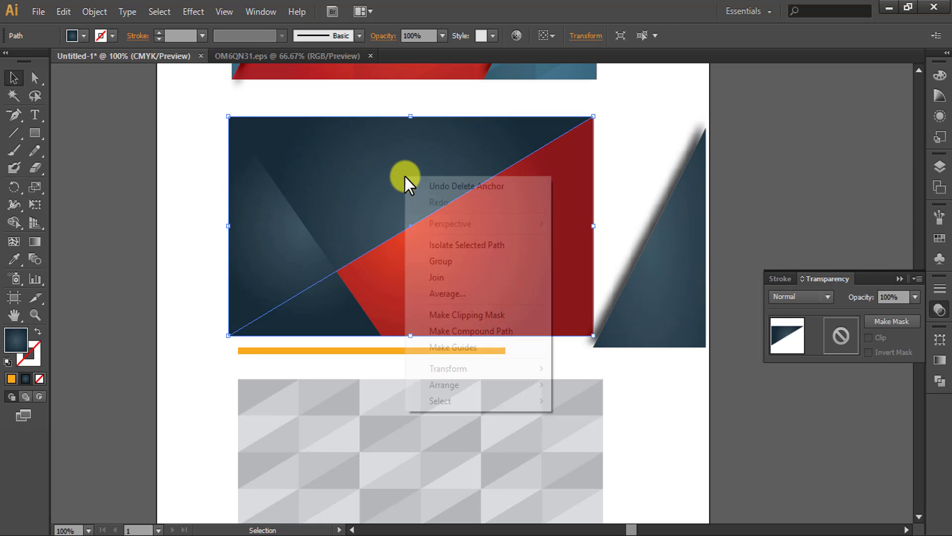
mouse_move(444, 385)
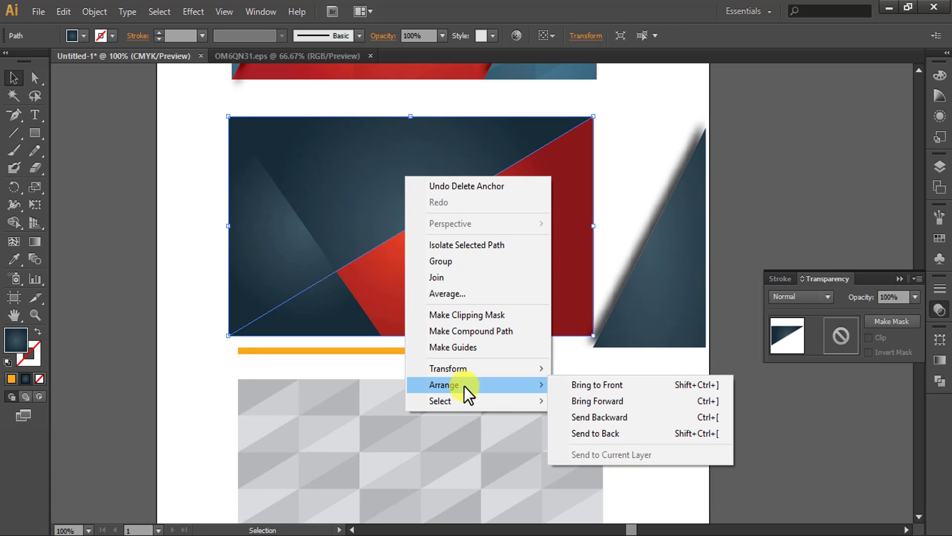
click(573, 387)
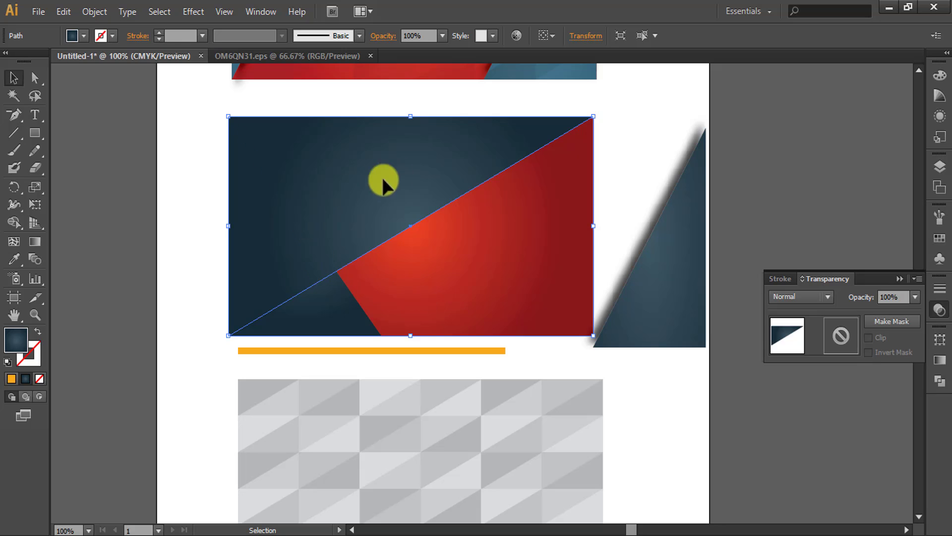
click(284, 322)
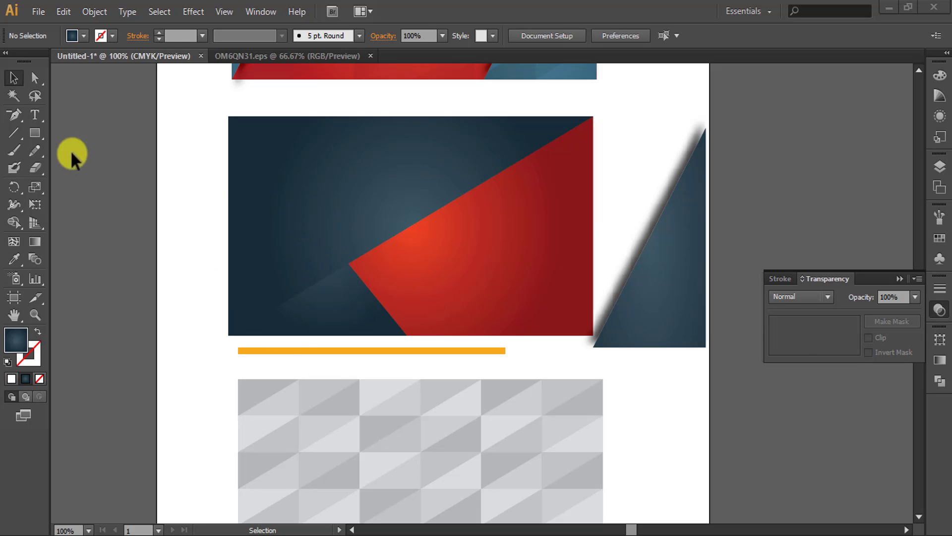
click(34, 134)
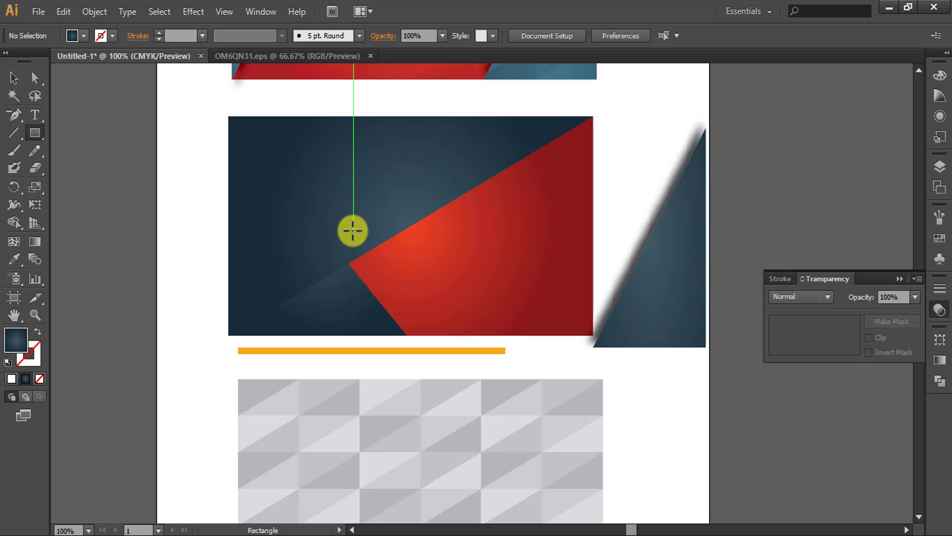
- Draw a band across the card's right half and fill it with the stripe's orange
drag(353, 231, 594, 299)
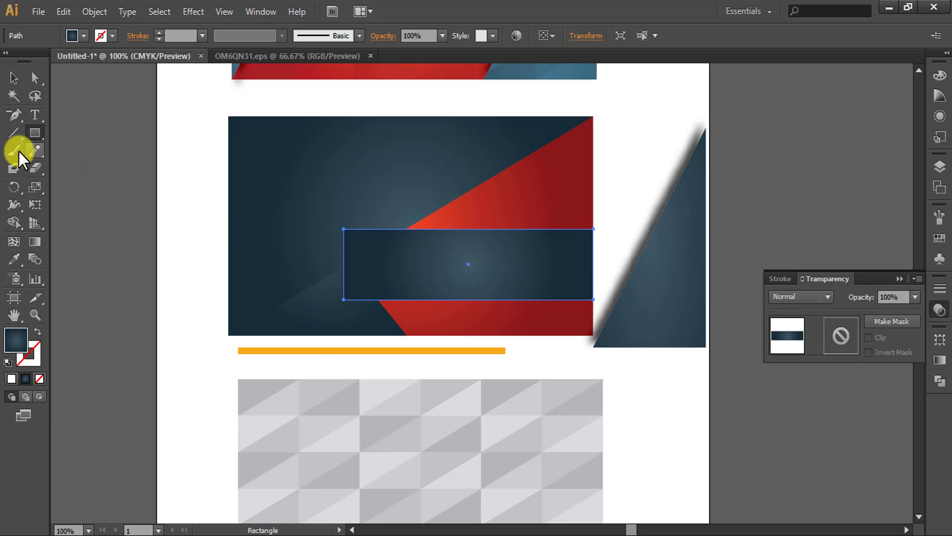
click(14, 259)
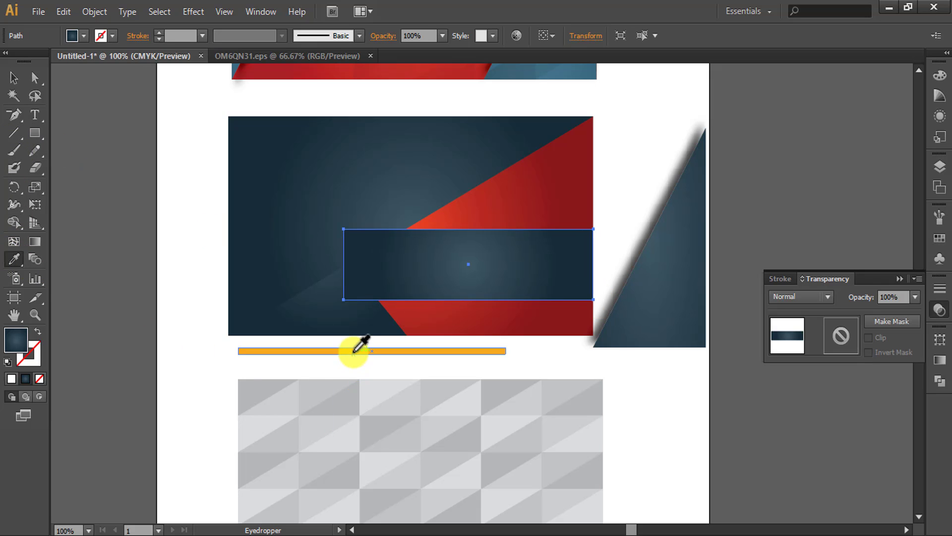
click(353, 350)
click(13, 77)
- Send the orange band backward twice so it sits behind the dark blue triangle
click(468, 274)
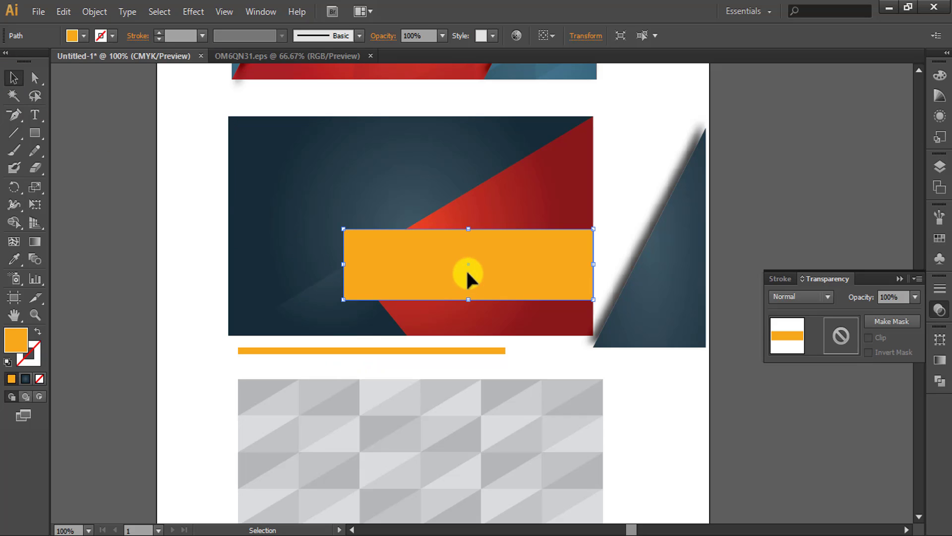
right_click(463, 264)
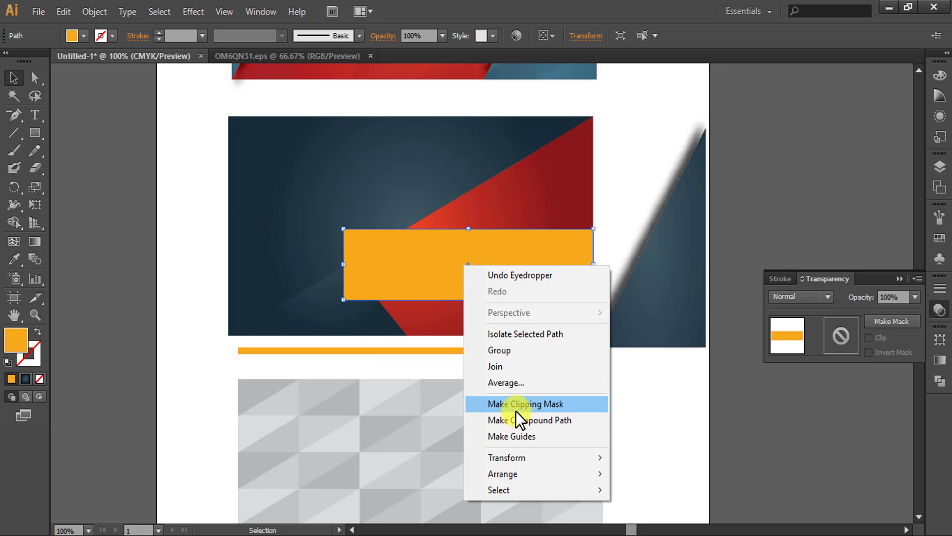
mouse_move(502, 474)
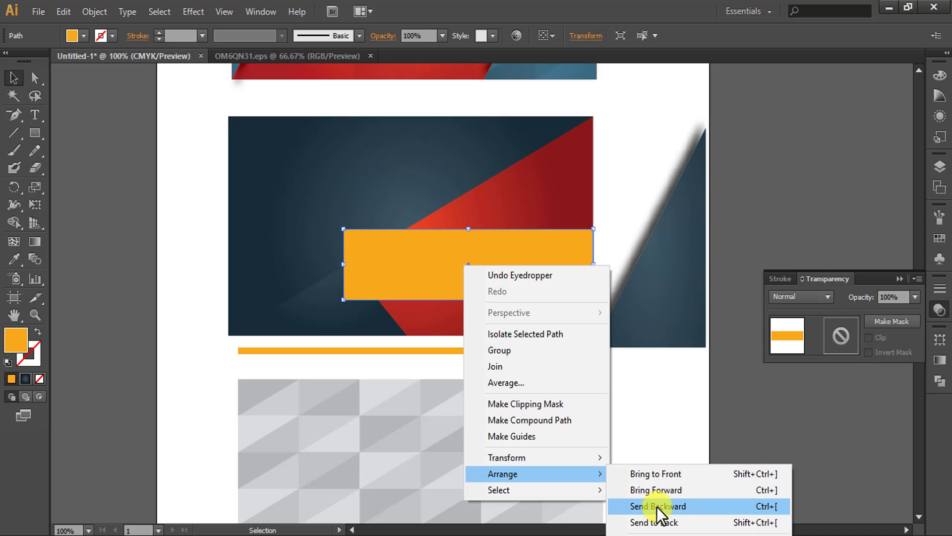
click(657, 507)
right_click(418, 268)
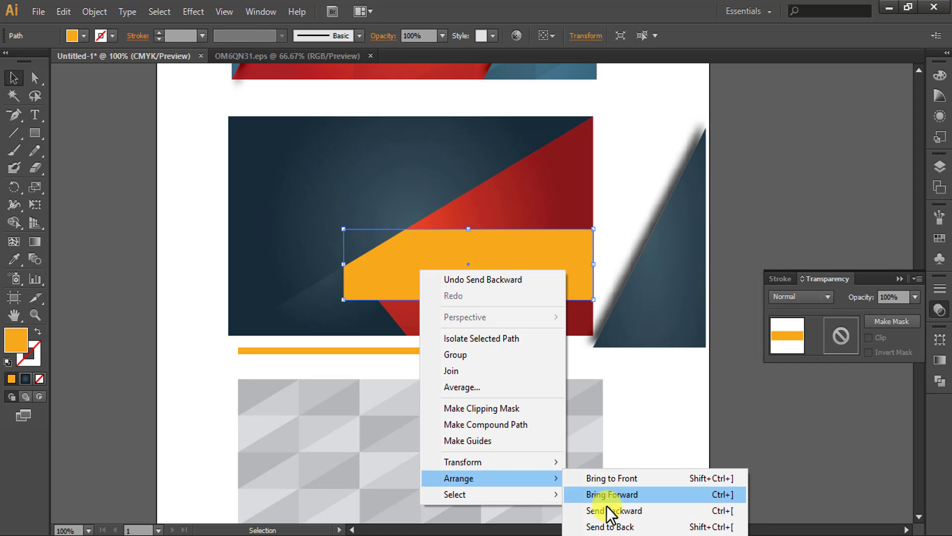
click(607, 509)
click(426, 431)
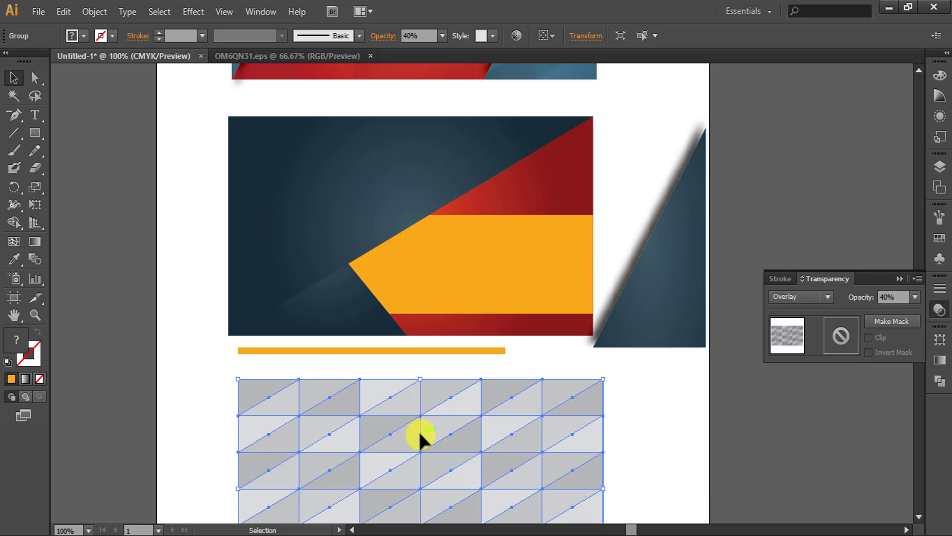
- Bring the grey triangle pattern to front and lay it over the back card at 40% Overlay
right_click(418, 429)
click(589, 411)
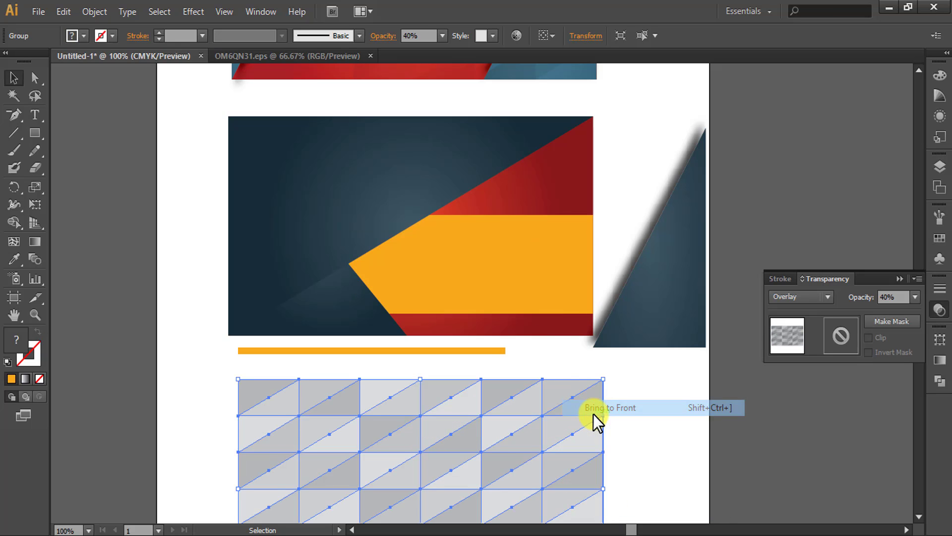
click(683, 444)
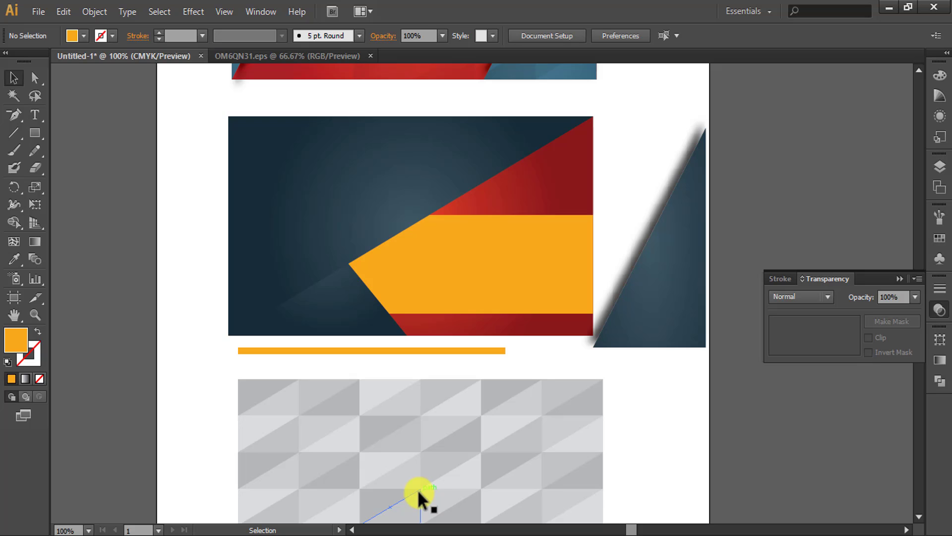
drag(418, 489, 409, 224)
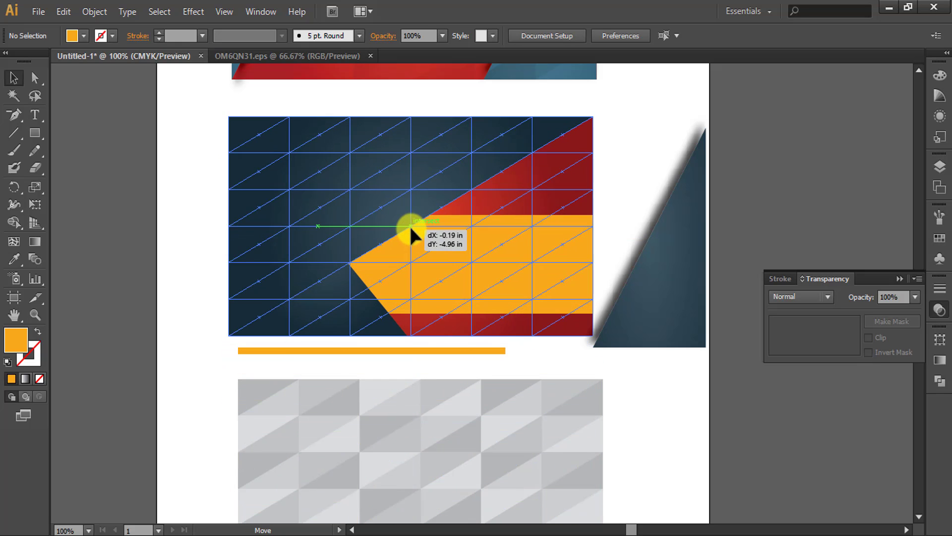
drag(409, 224, 409, 224)
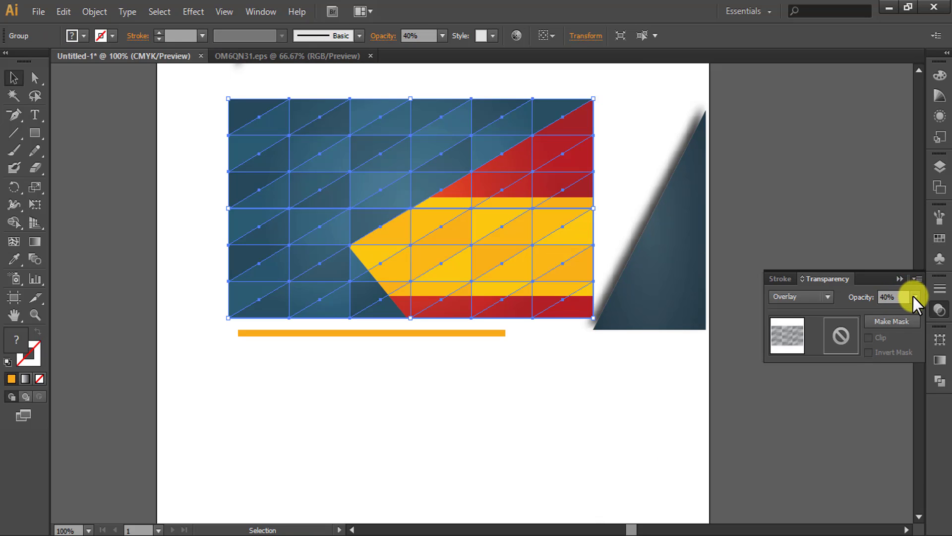
click(914, 297)
click(891, 377)
- Delete the loose orange bar below the card
click(567, 469)
scroll(567, 470, up, 2)
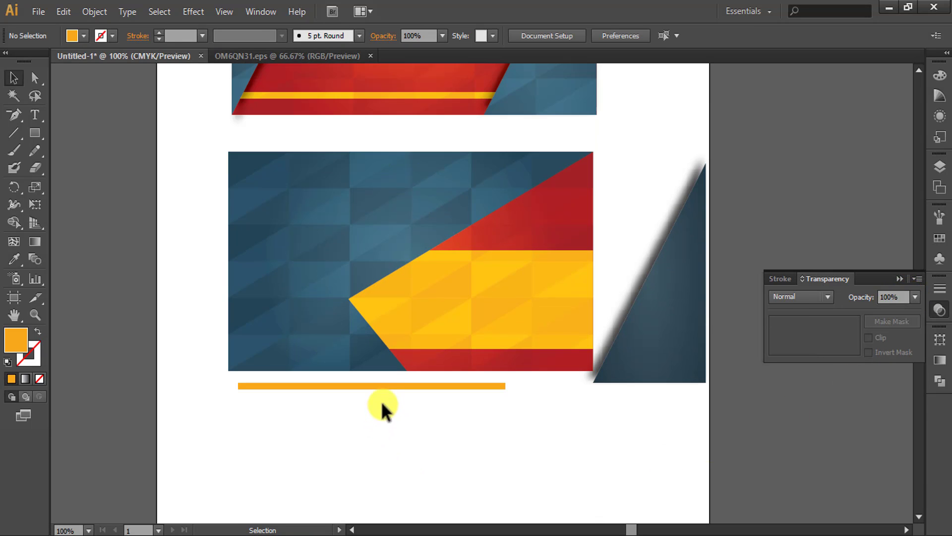
click(392, 386)
key(Delete)
- Delete the dark side triangle from the back card
click(642, 321)
key(Delete)
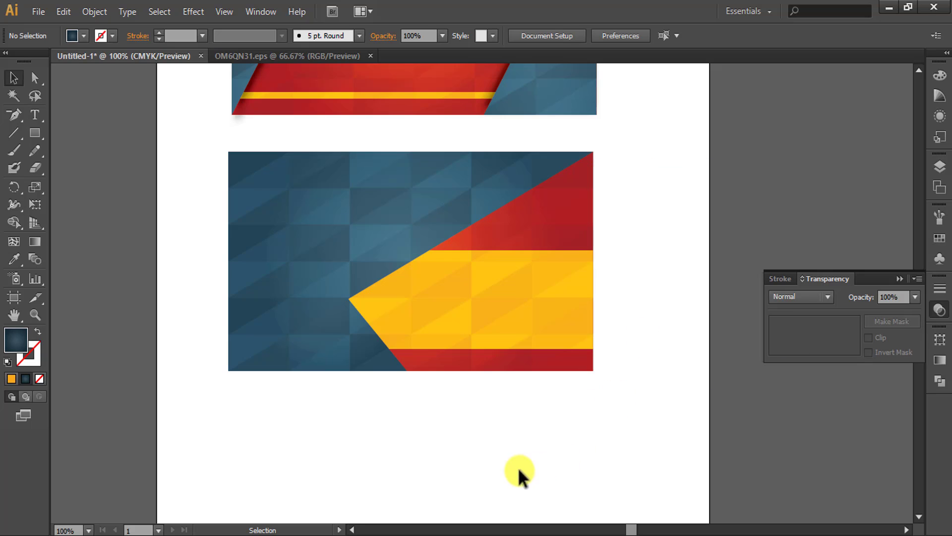
scroll(361, 300, up, 1)
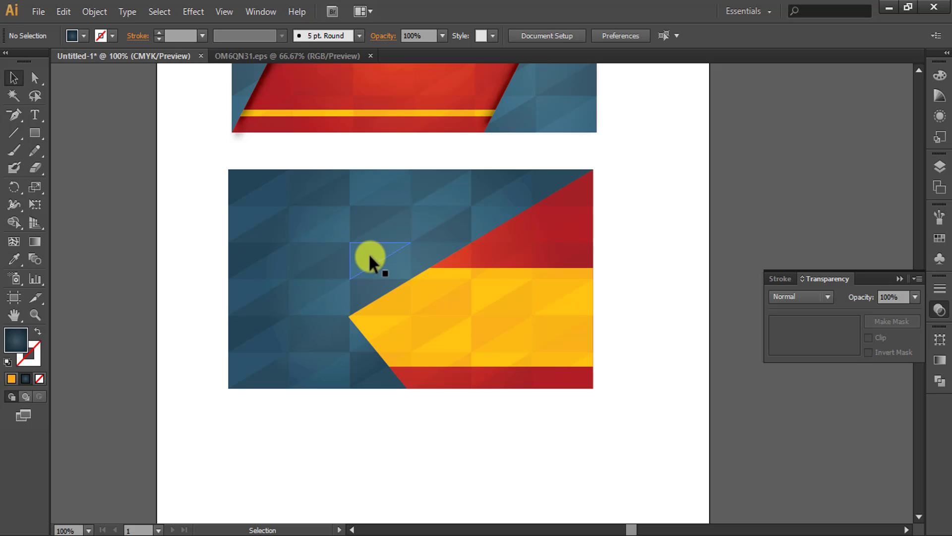
- Lock the 30% and 40% triangle pattern overlays with Object > Lock
click(352, 273)
click(94, 11)
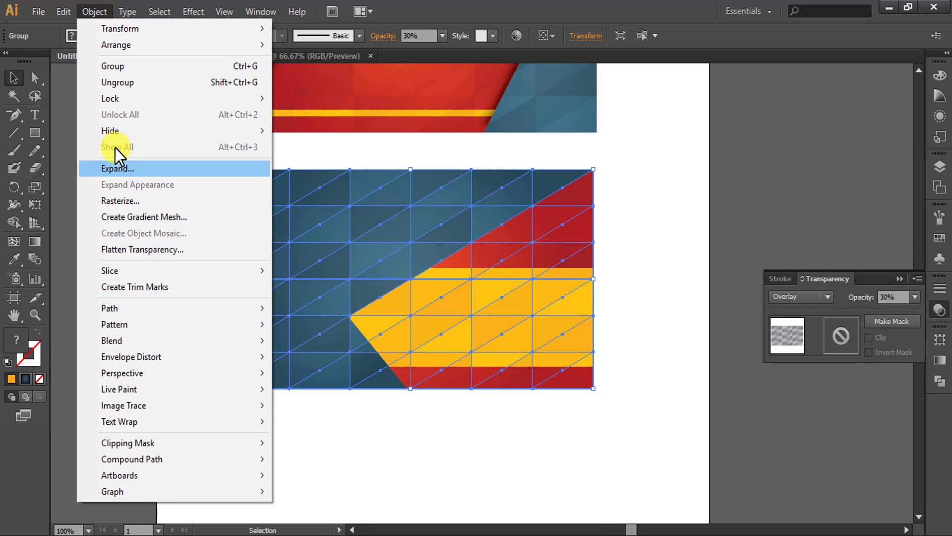
mouse_move(111, 98)
click(298, 98)
click(448, 334)
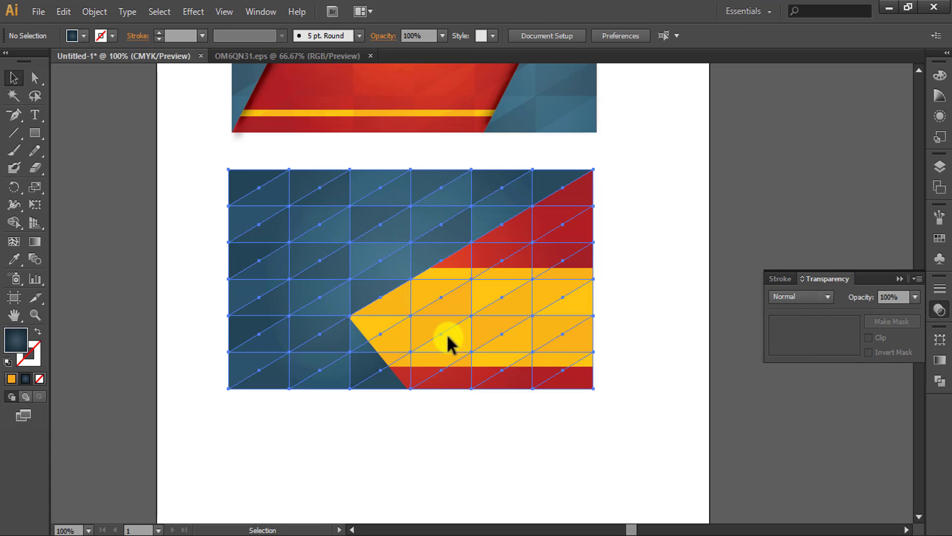
click(96, 10)
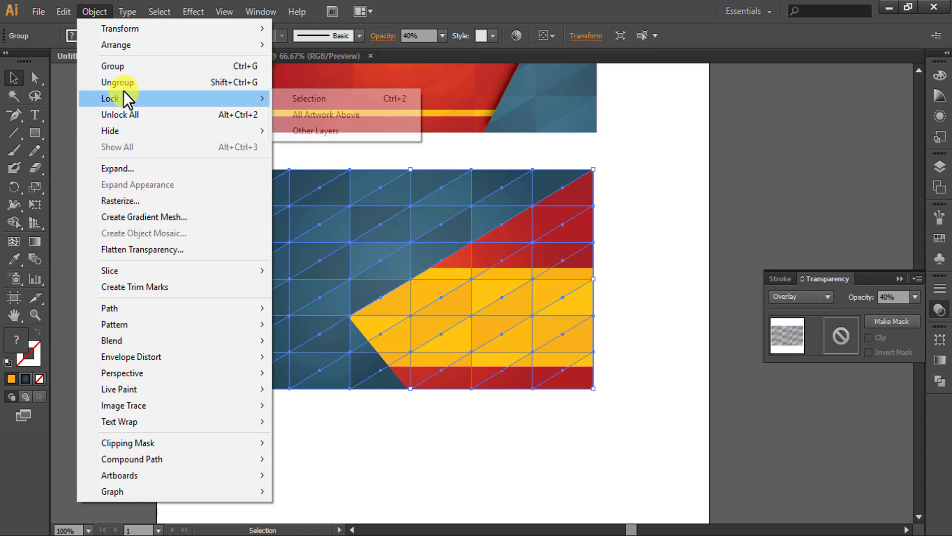
click(298, 98)
- Give the dark-blue diagonal shape a drop shadow with a 0.1 in horizontal offset
click(366, 255)
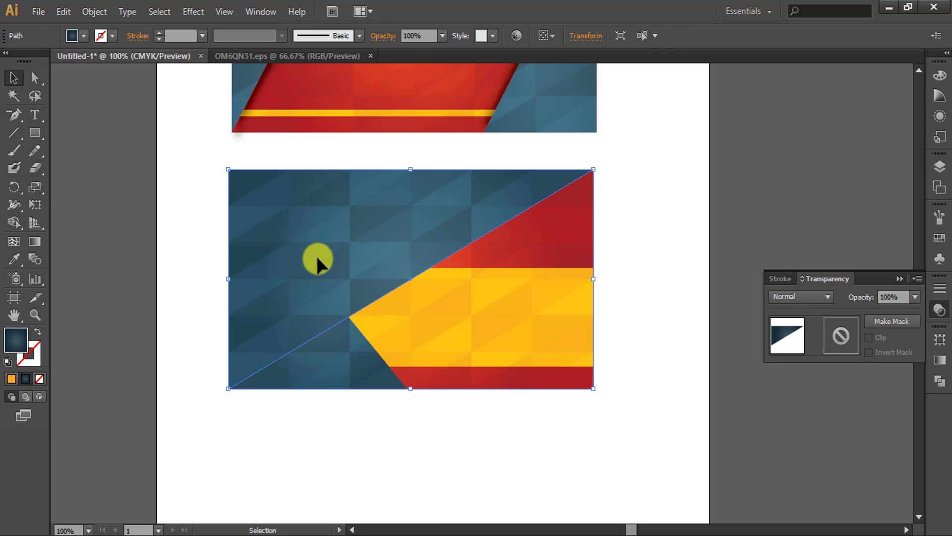
click(193, 11)
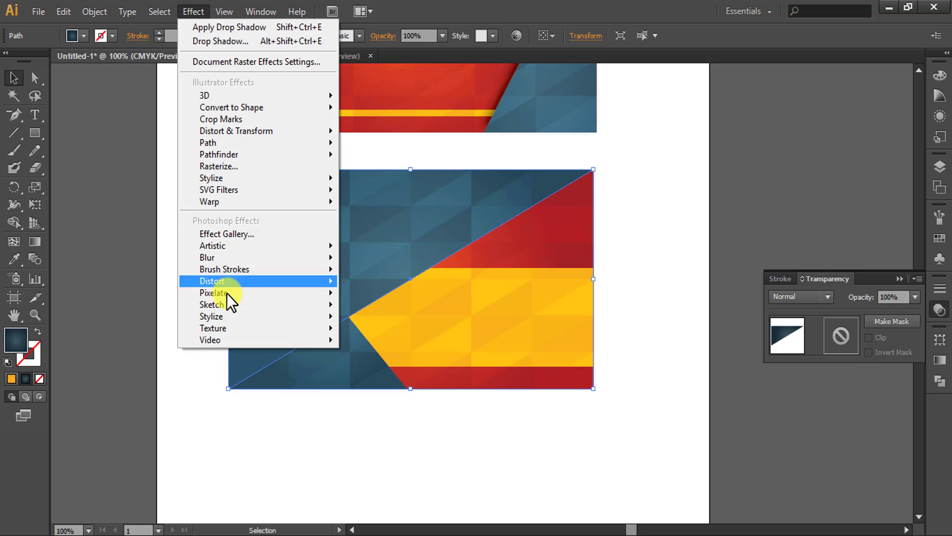
mouse_move(211, 177)
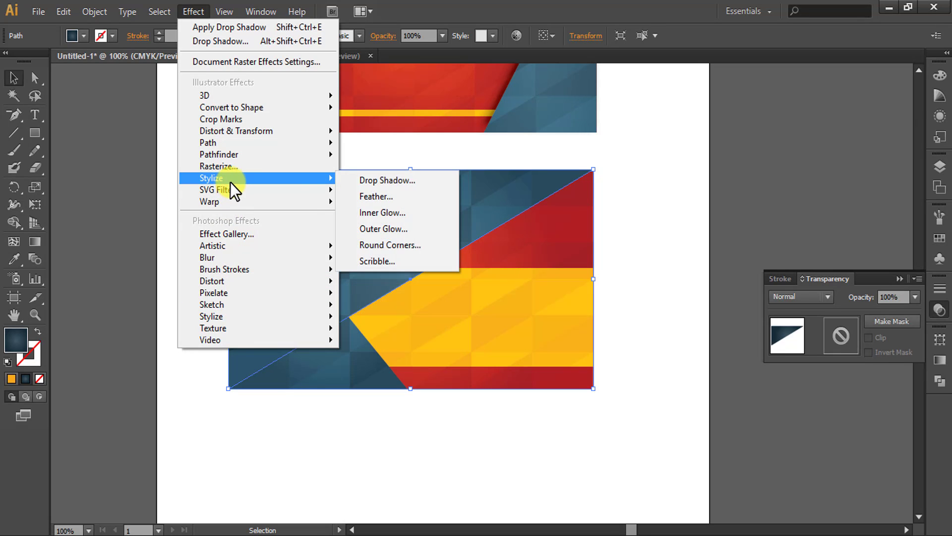
click(356, 179)
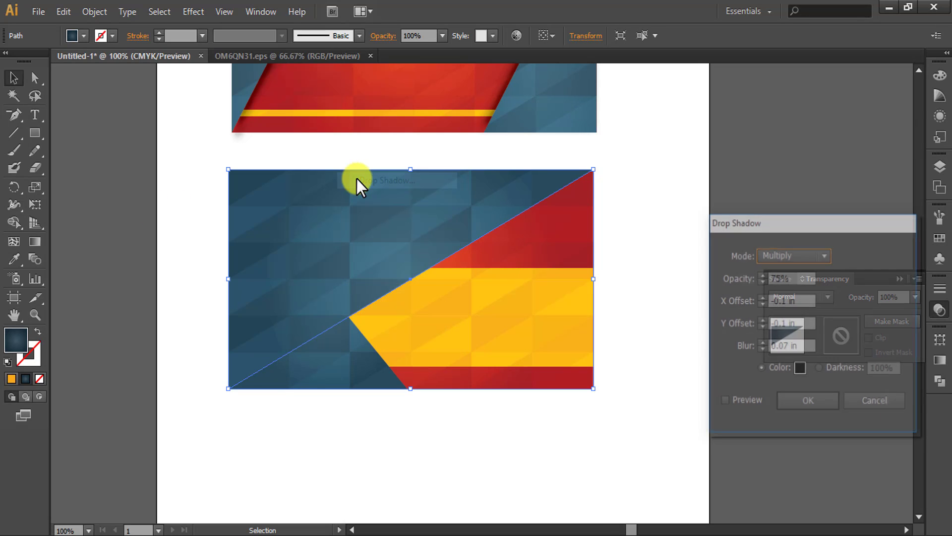
click(723, 401)
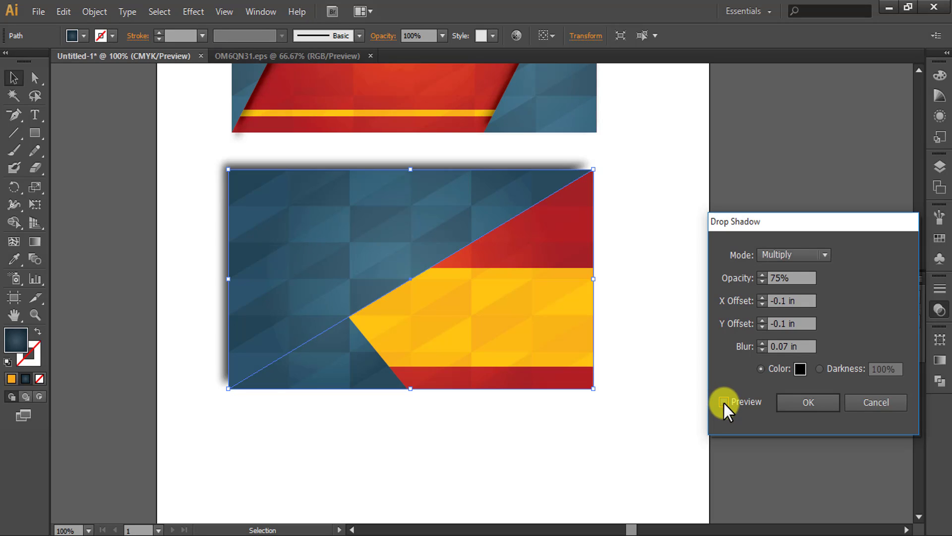
click(776, 300)
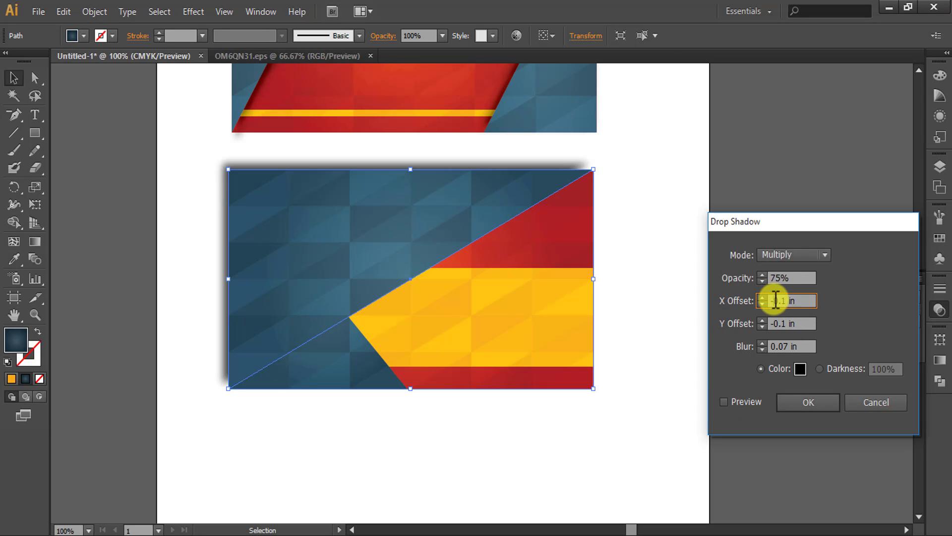
text(0.1)
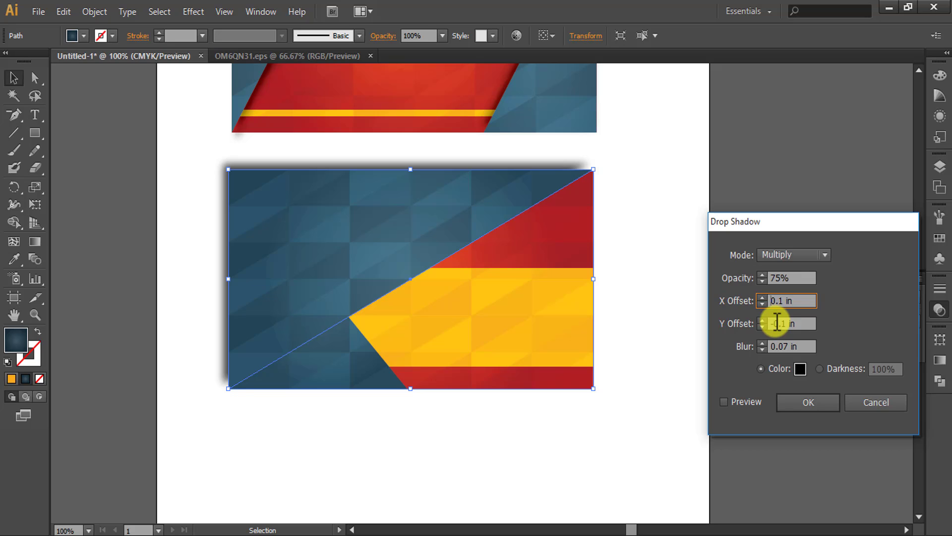
key(Return)
- Give the yellow band a Multiply 75% drop shadow offset -0.1 in both ways
click(554, 317)
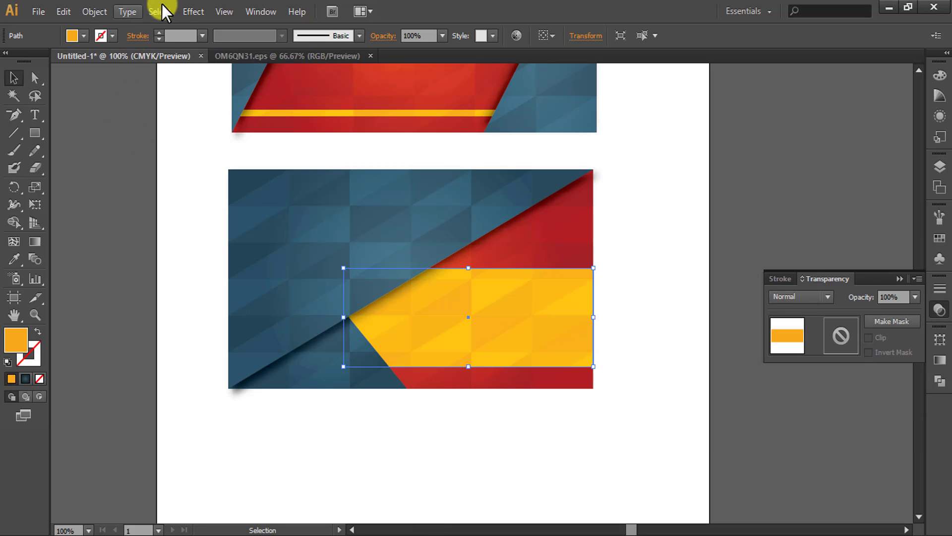
click(189, 8)
mouse_move(216, 178)
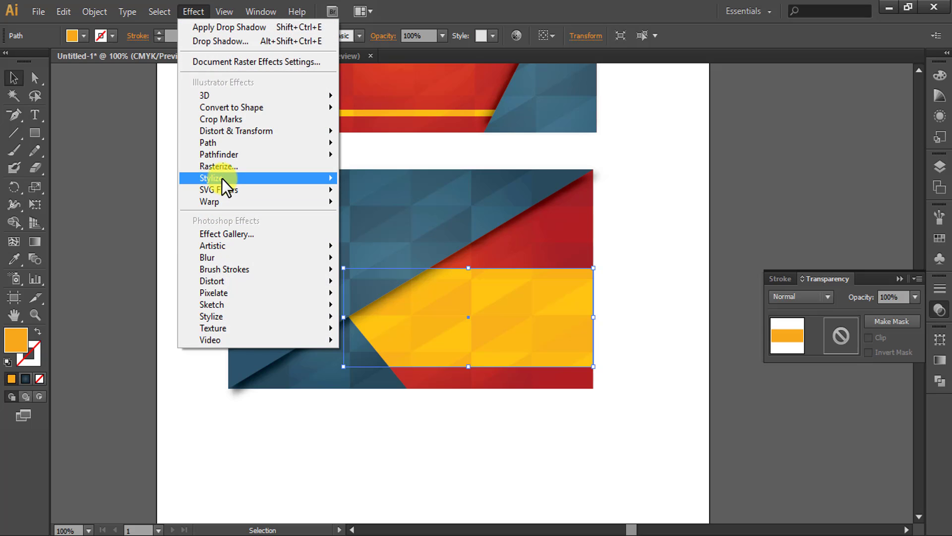
click(377, 180)
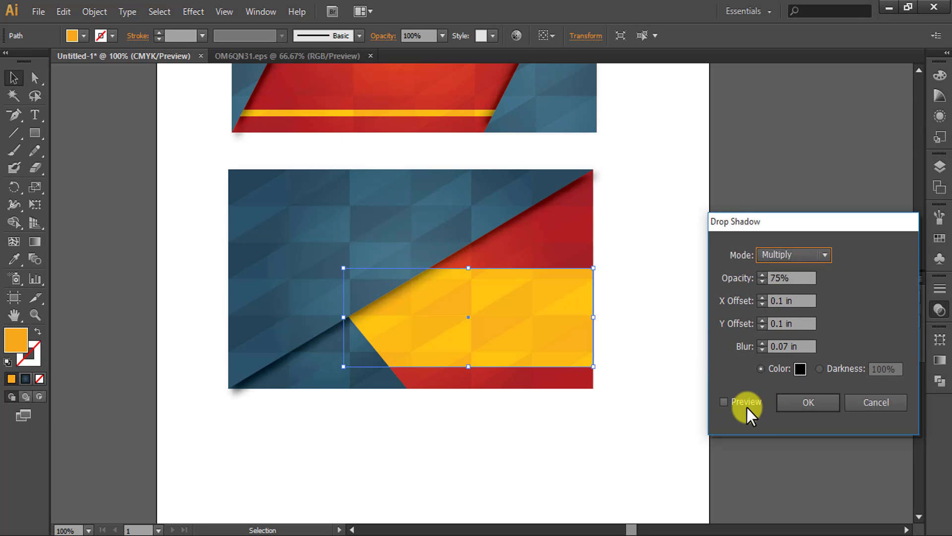
click(734, 403)
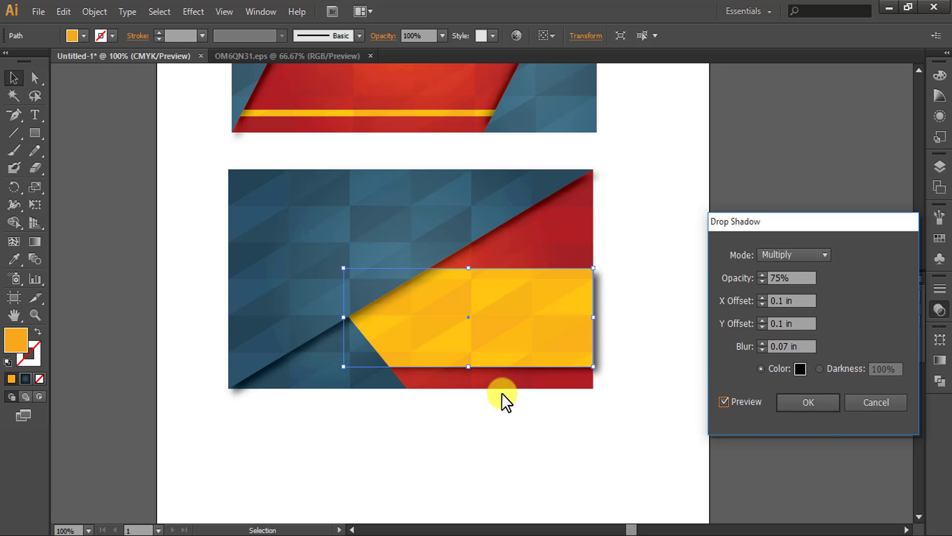
drag(769, 301, 799, 301)
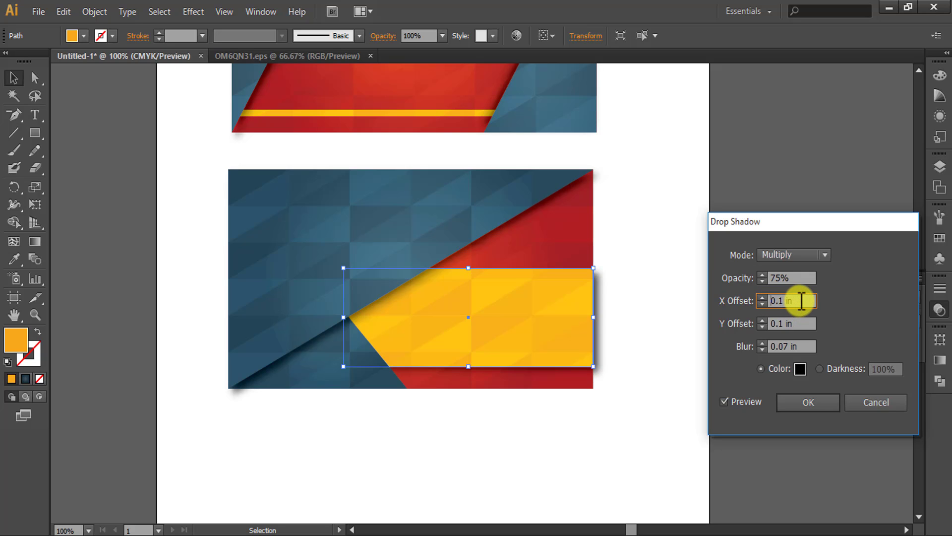
text(-0.1)
click(772, 325)
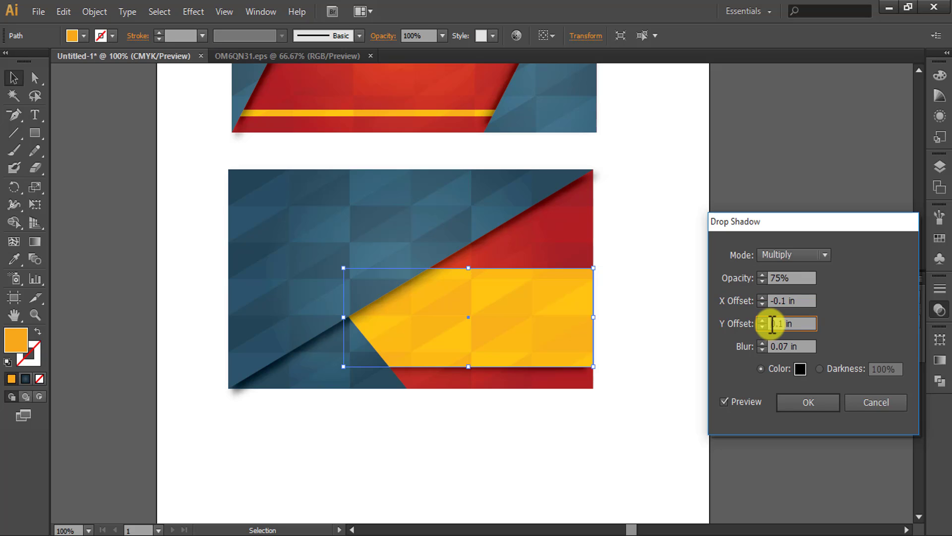
text(-)
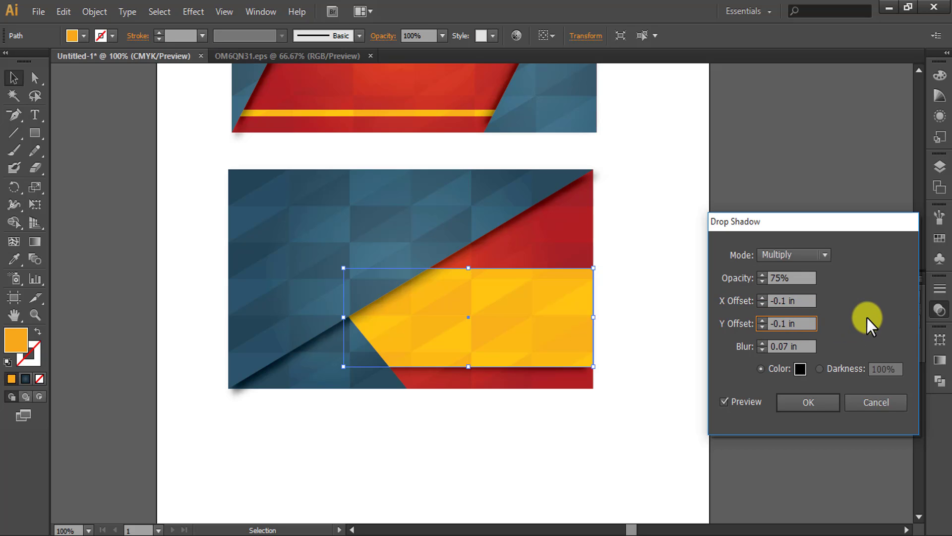
click(805, 403)
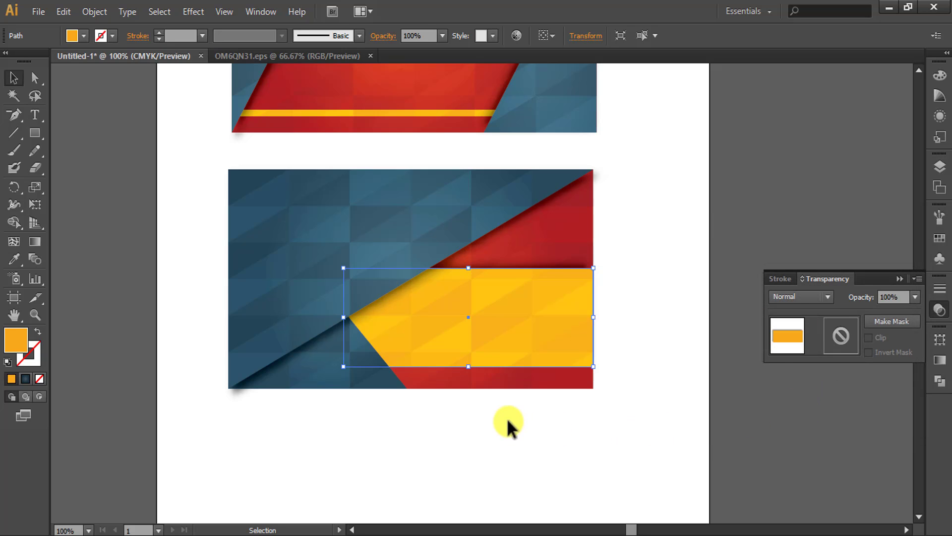
click(508, 419)
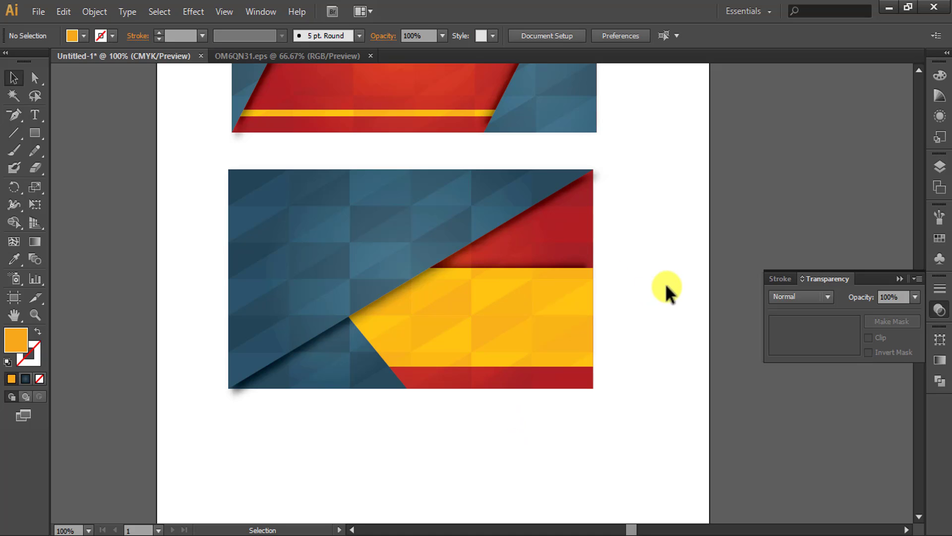
- Select the front card's triangle pattern artwork and lock it with Object > Lock > Selection
scroll(638, 370, up, 5)
scroll(639, 370, up, 3)
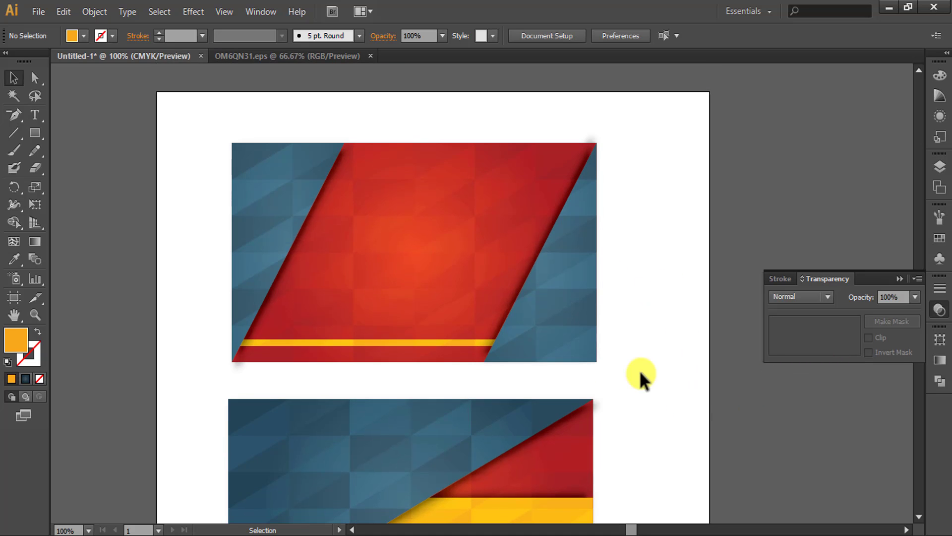
scroll(639, 370, down, 2)
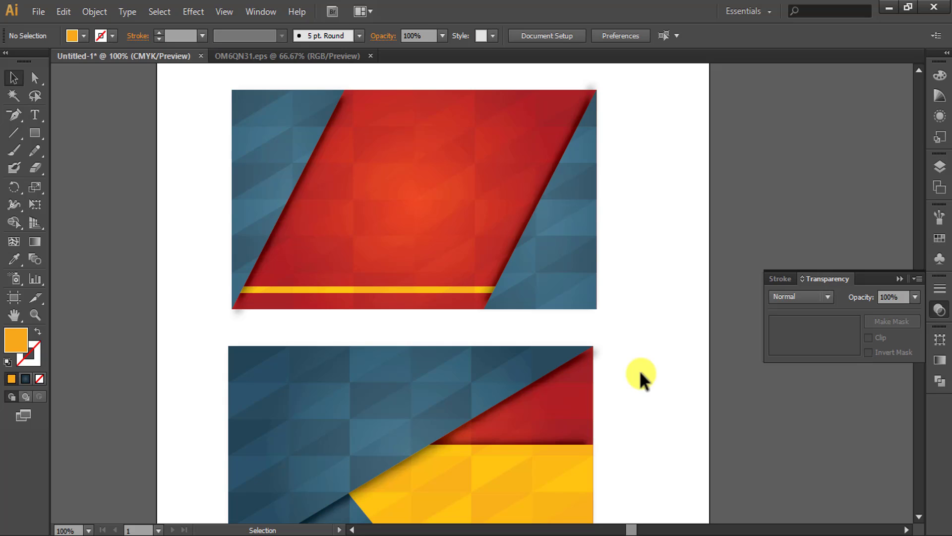
key(ctrl+minus)
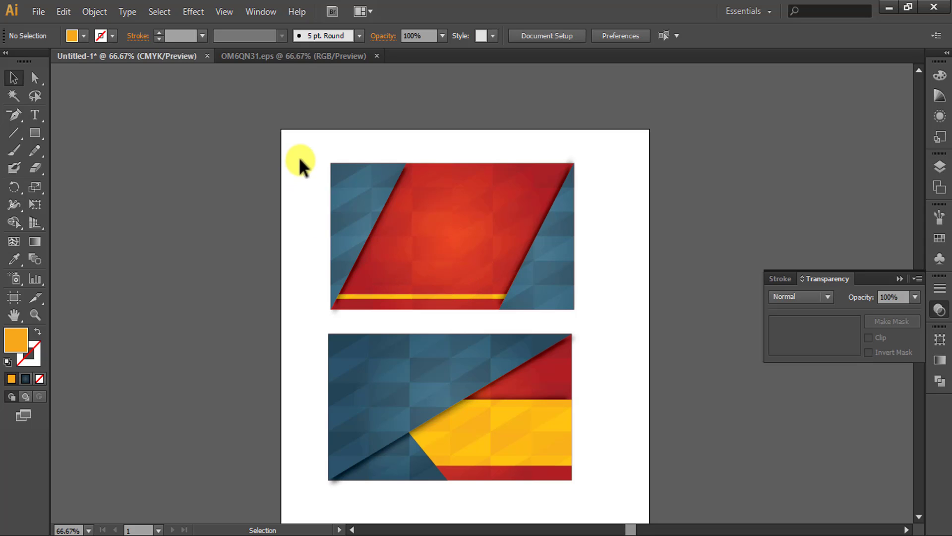
drag(296, 168, 603, 316)
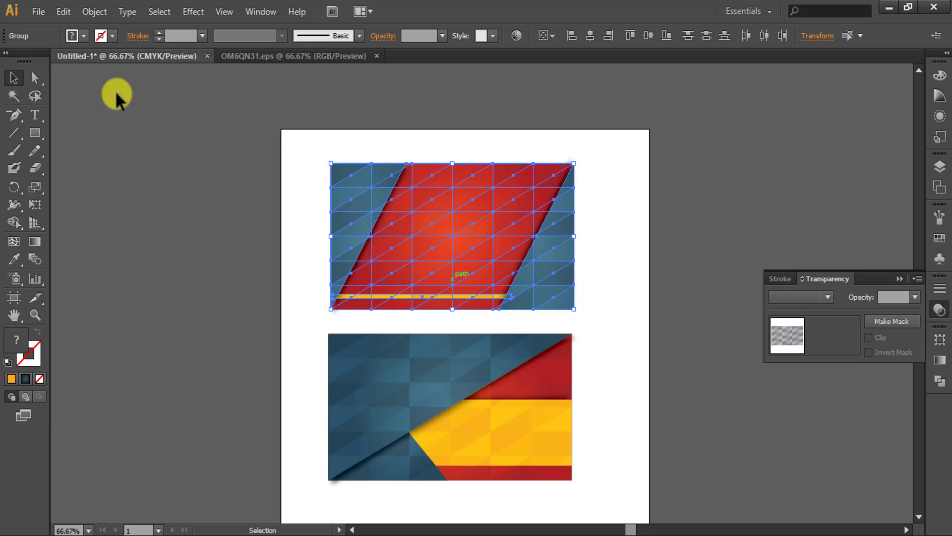
click(94, 11)
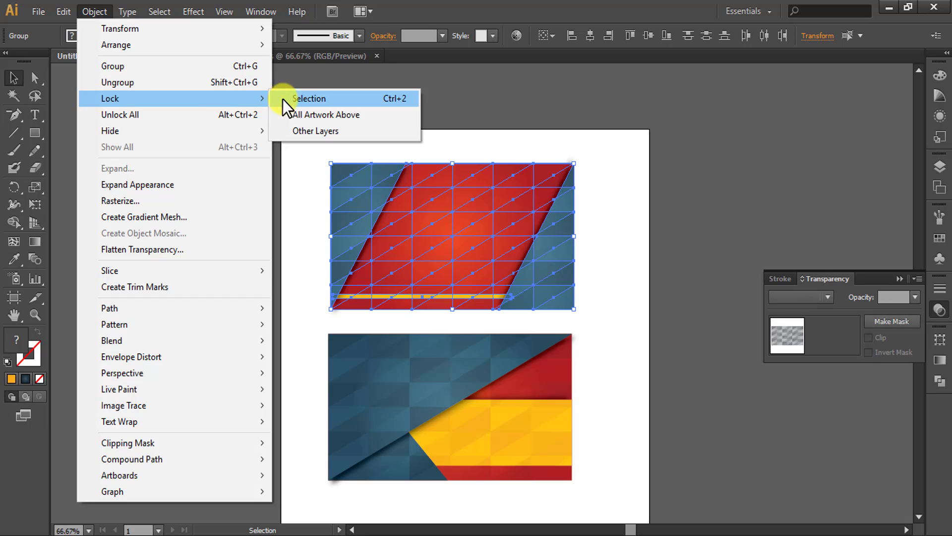
click(288, 99)
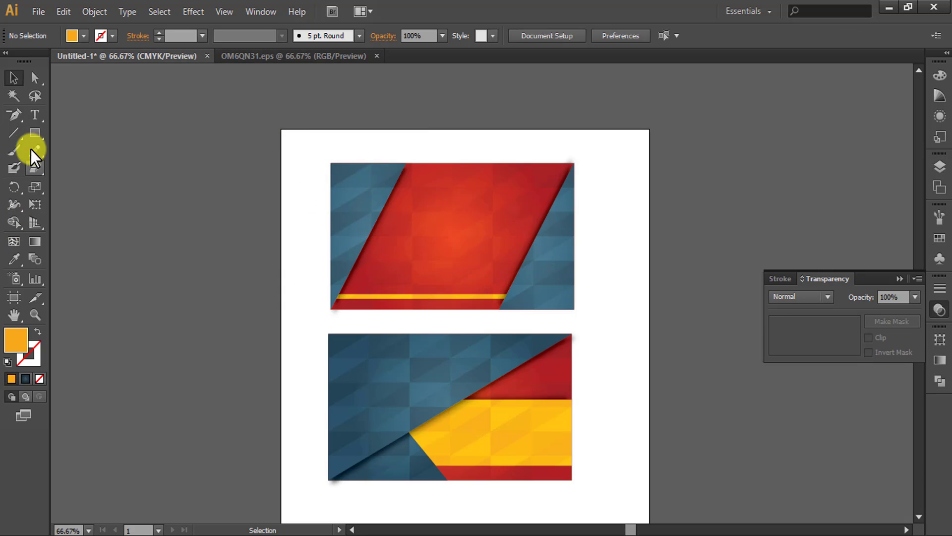
- Add white 'logo' text, scale it up and centre it on the red card
click(34, 114)
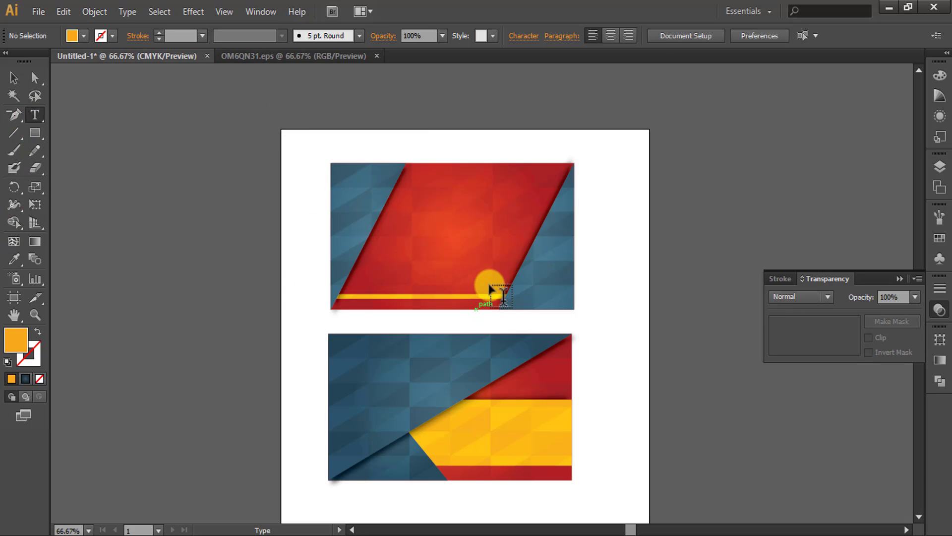
click(405, 229)
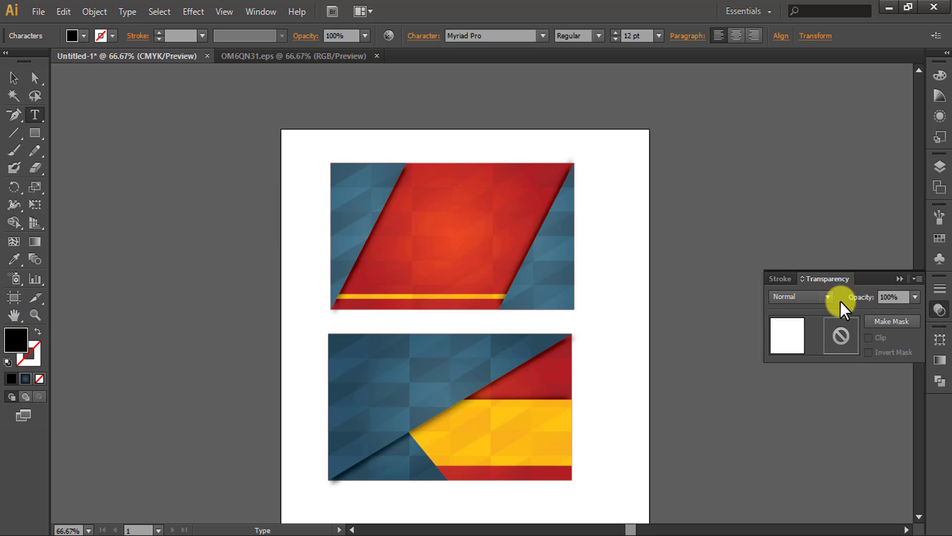
click(939, 76)
click(790, 159)
key(Escape)
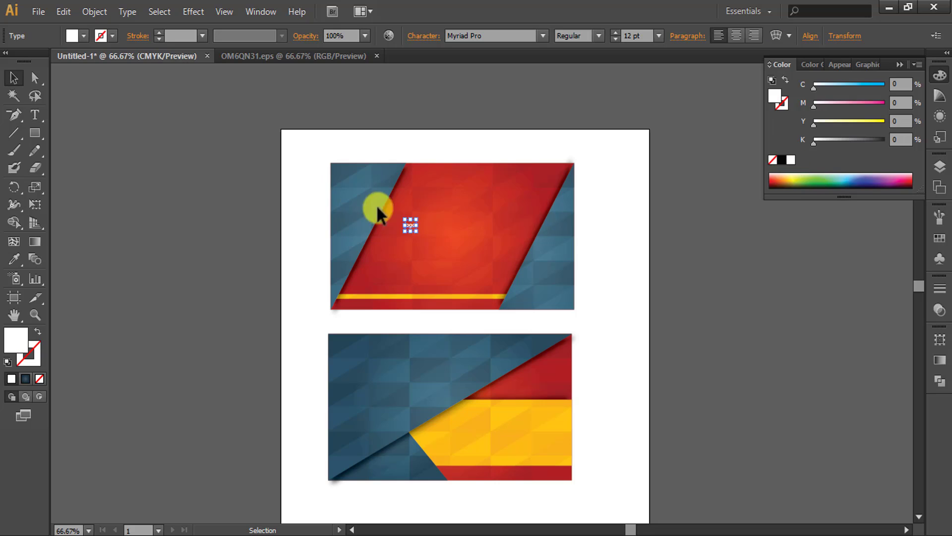
mouse_move(415, 219)
mouse_down()
mouse_move(438, 204)
mouse_move(433, 228)
mouse_up()
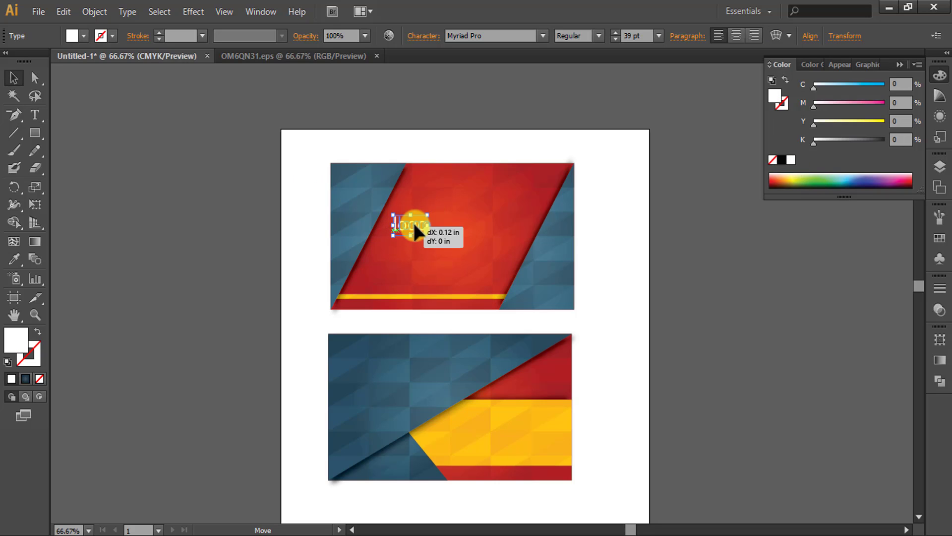
click(579, 269)
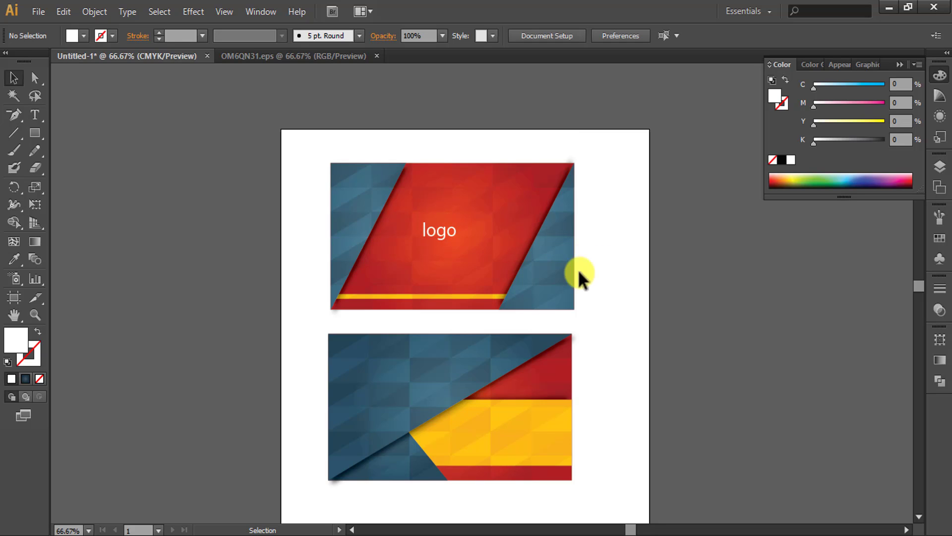
click(431, 232)
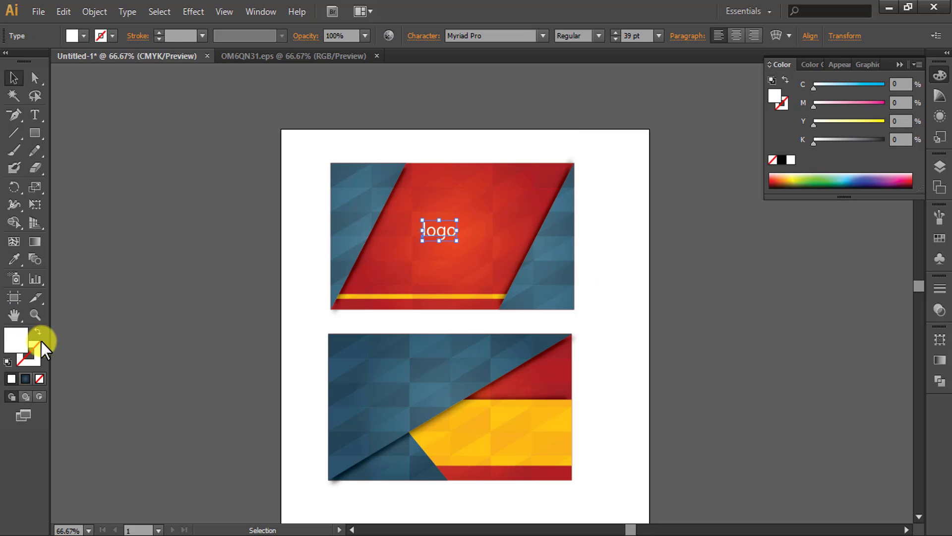
- Add 'Company name' text below the logo on the red card
click(34, 114)
click(577, 268)
text(Company name)
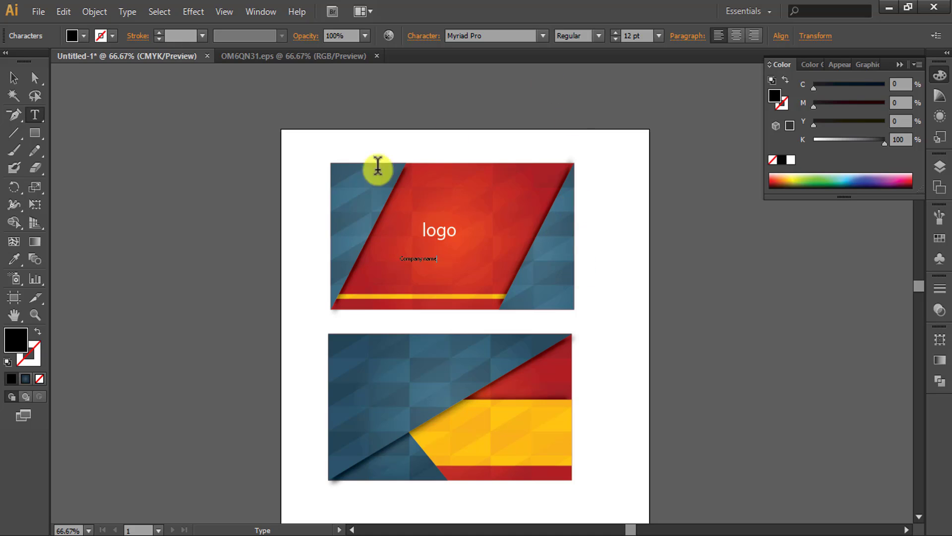
click(13, 78)
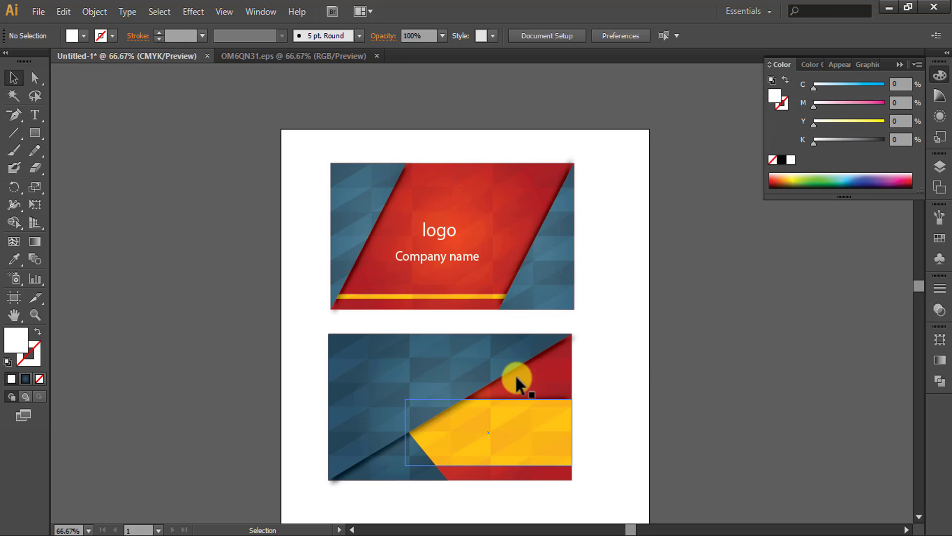
click(436, 227)
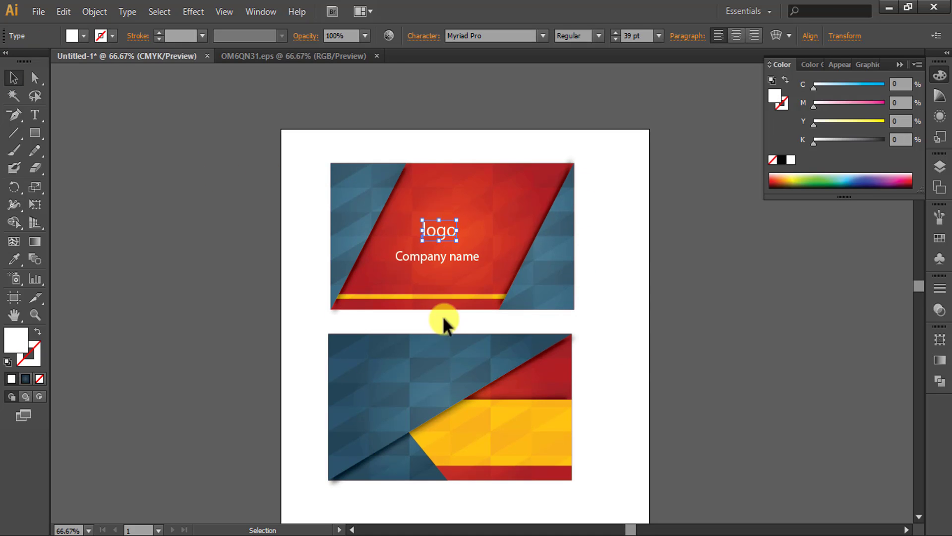
click(662, 373)
- Select the back card's band, left with a C 1.17, M 37.5, Y 99.22, K 0 yellow-orange fill
scroll(661, 373, down, 3)
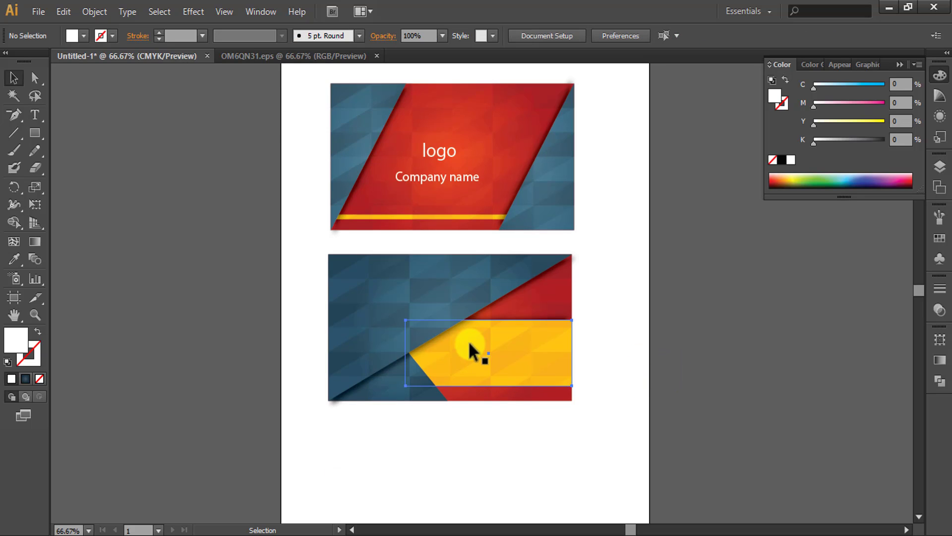
click(468, 340)
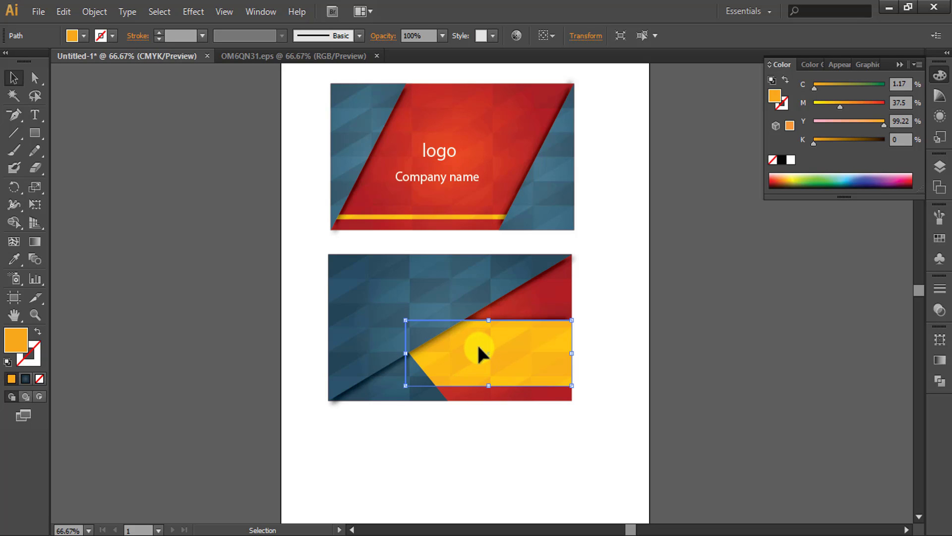
key(ctrl+shift+a)
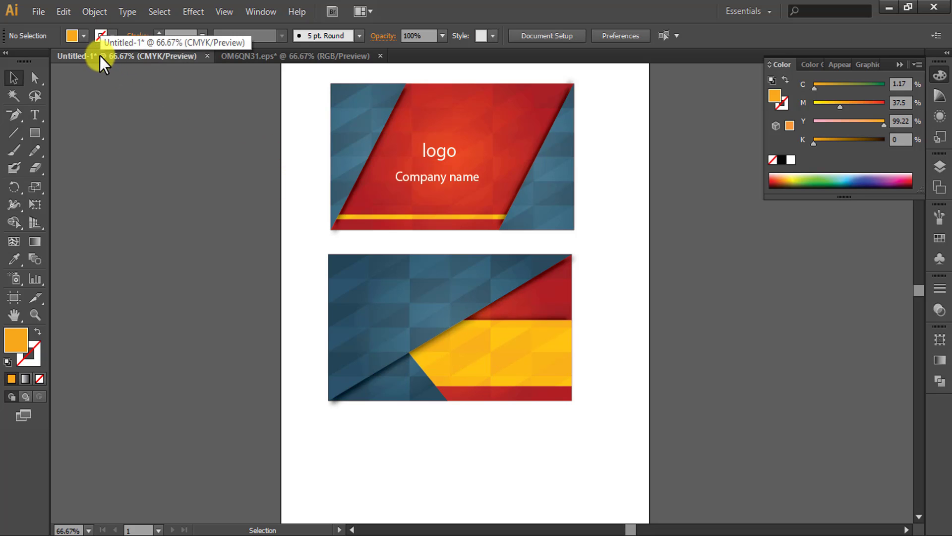
- Copy the contact icon column from OM6QN31.eps and place it on the back card's yellow band
click(230, 57)
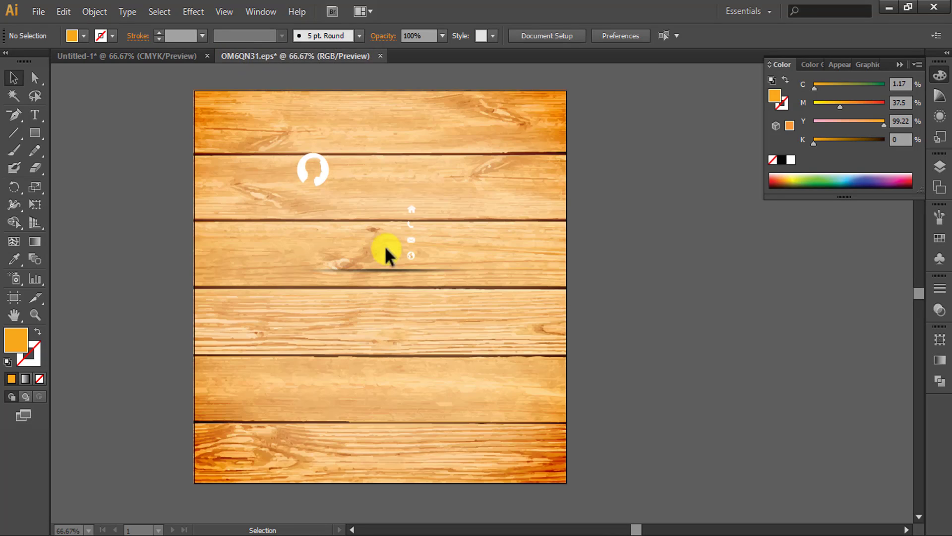
drag(408, 210, 410, 227)
key(ctrl+d)
key(ctrl+d)
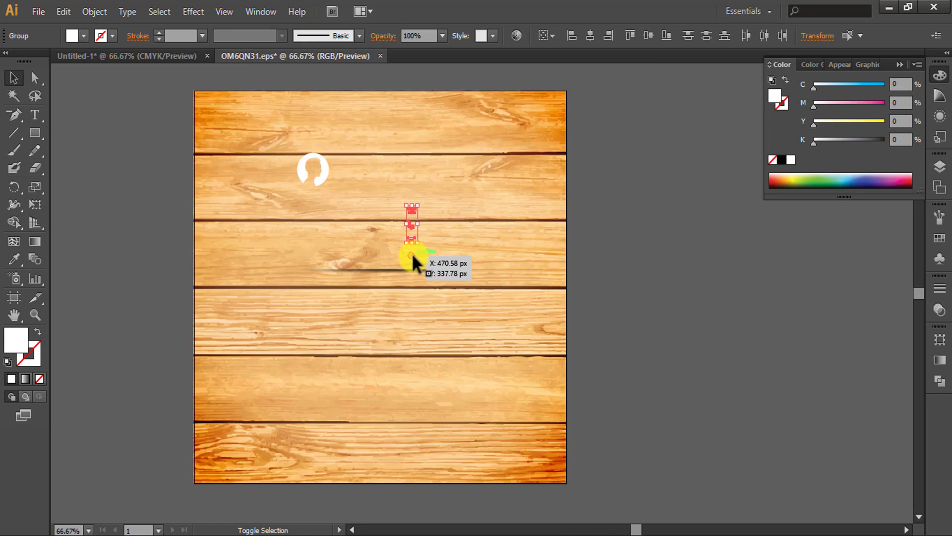
click(138, 57)
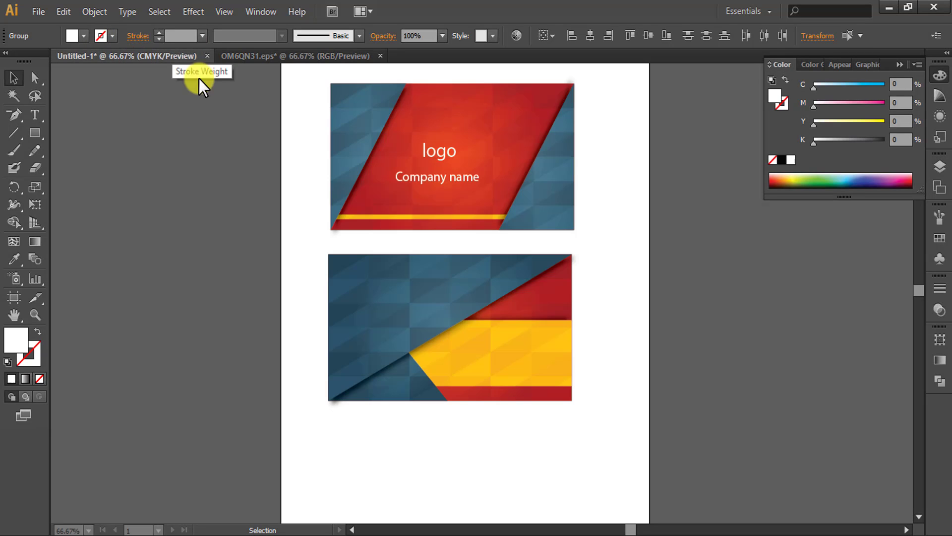
key(ctrl+v)
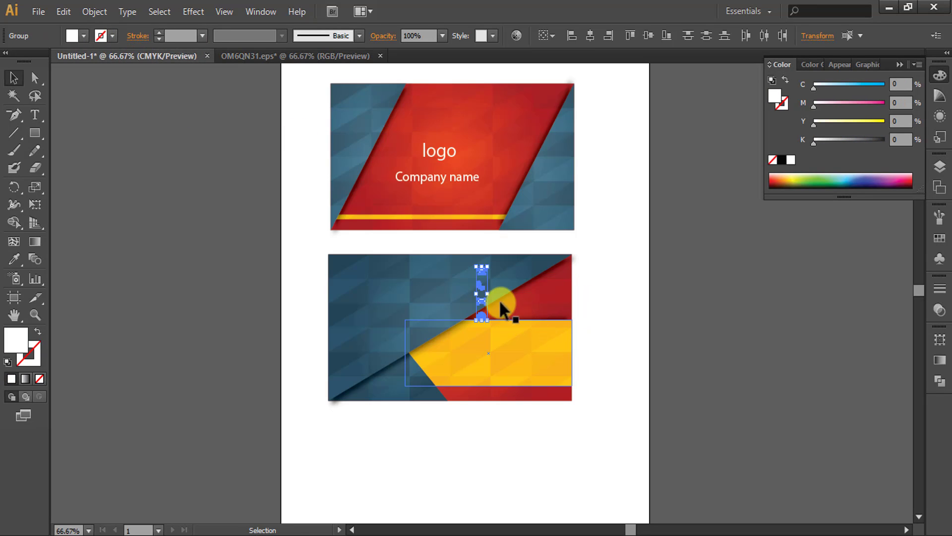
drag(499, 299, 489, 358)
click(623, 352)
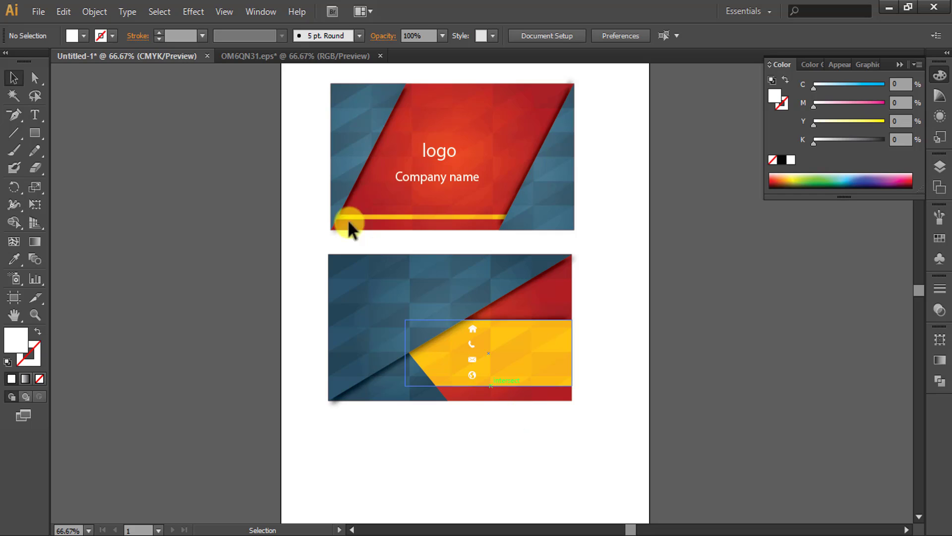
- Copy the profile icon from OM6QN31.eps and place it at the back card's upper-left
click(250, 56)
click(310, 170)
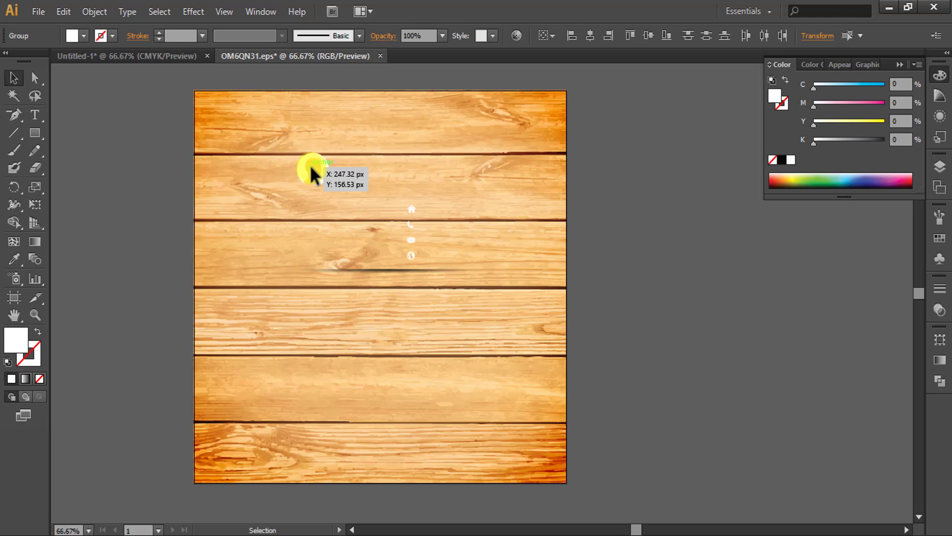
key(a)
click(320, 174)
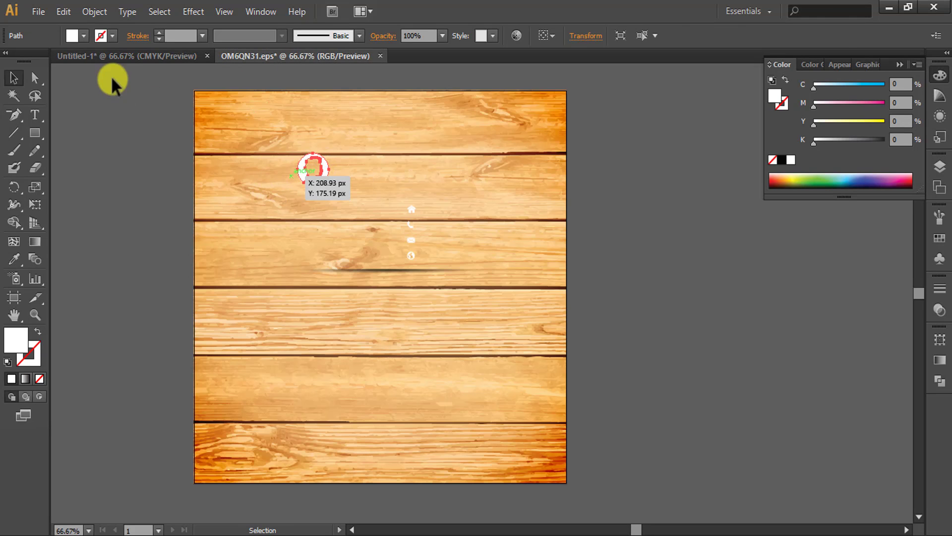
click(97, 54)
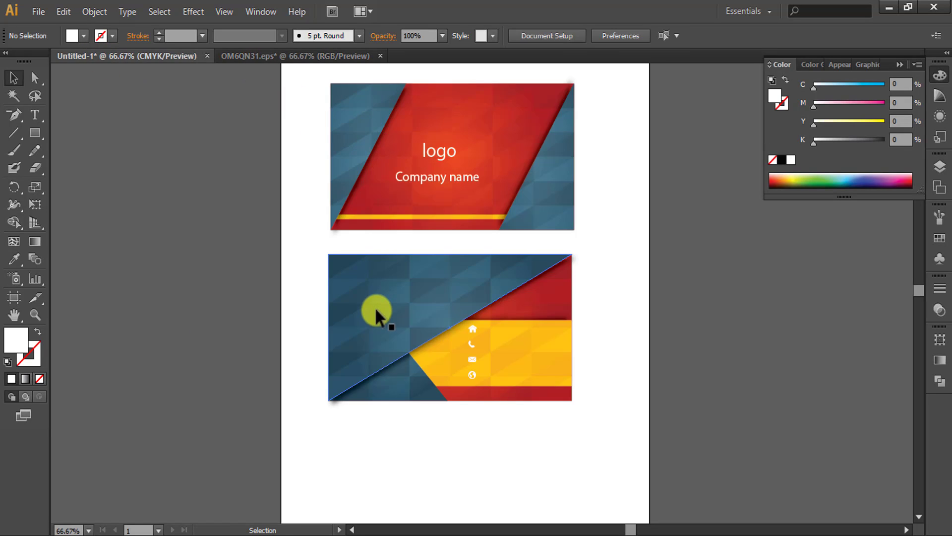
key(ctrl+v)
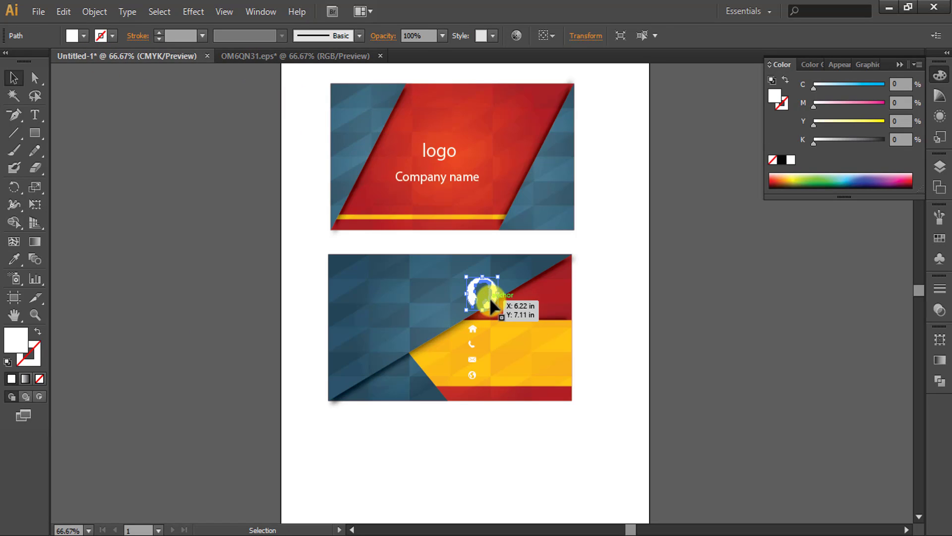
drag(490, 297, 382, 288)
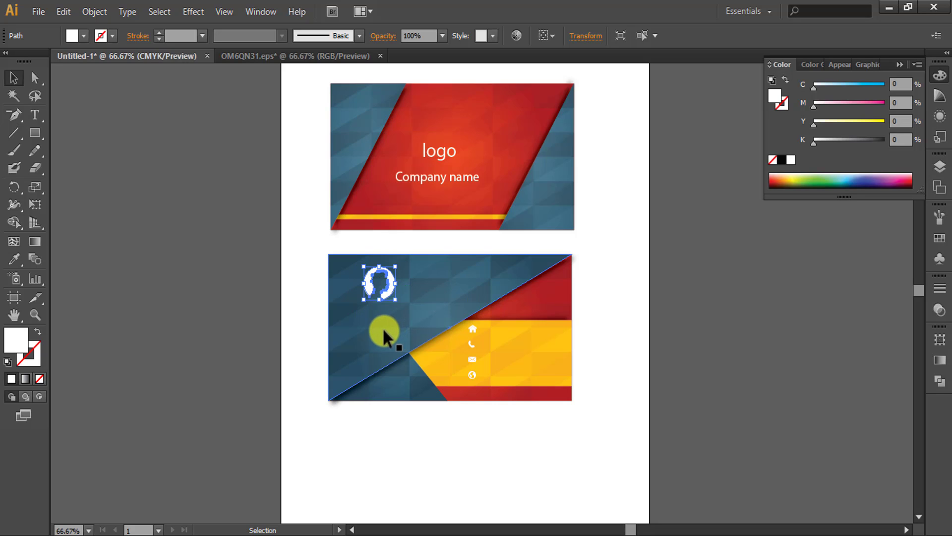
click(304, 347)
- Start a 'Your name' text object just beneath the profile icon on the back card
click(35, 114)
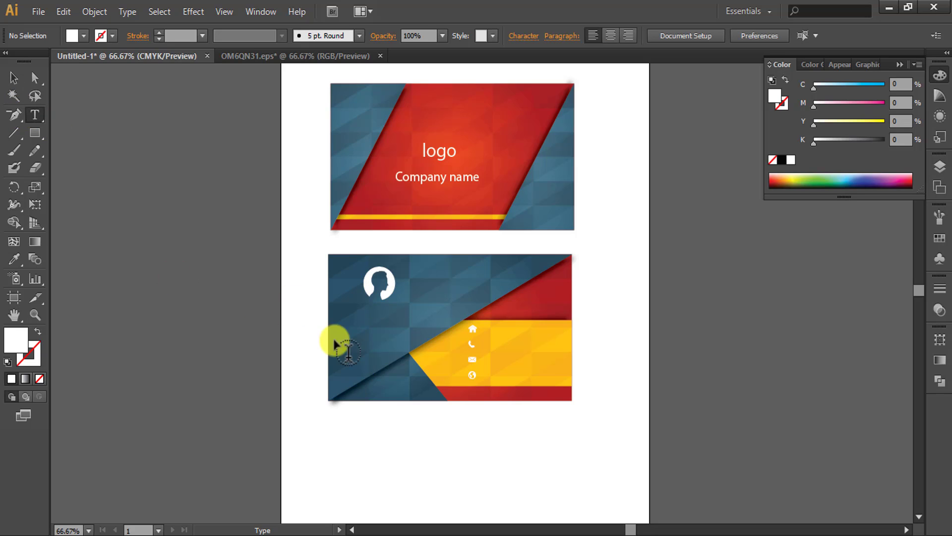
click(348, 301)
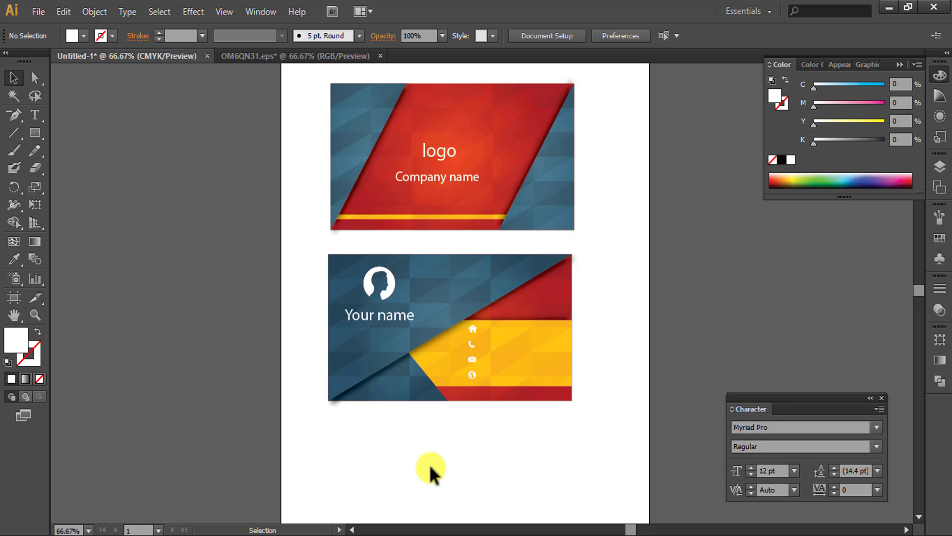
scroll(429, 463, up, 2)
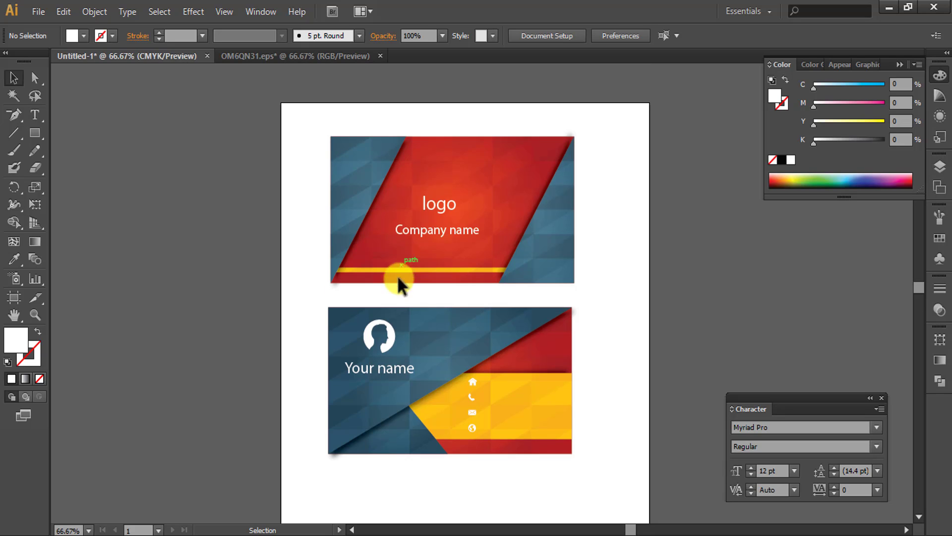